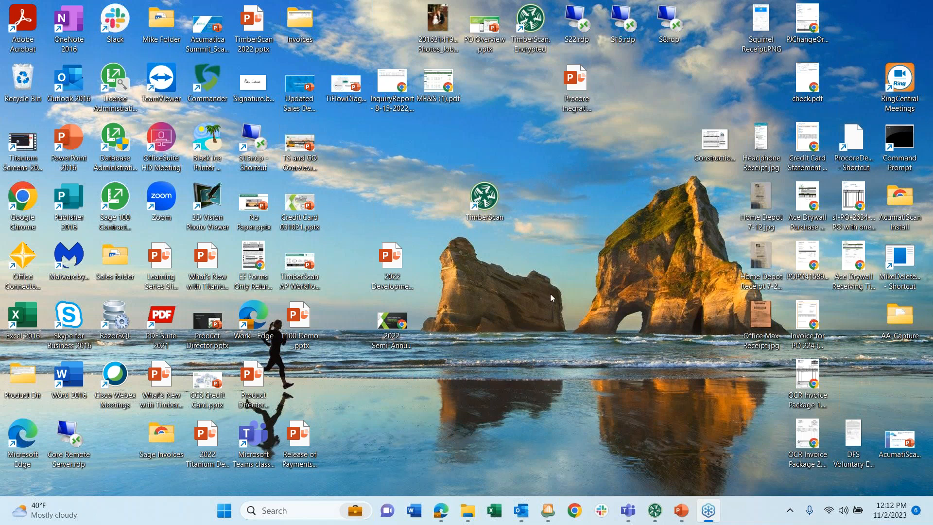
- Restore the TimberScan window showing the Timberline Construction invoice dashboard
click(653, 514)
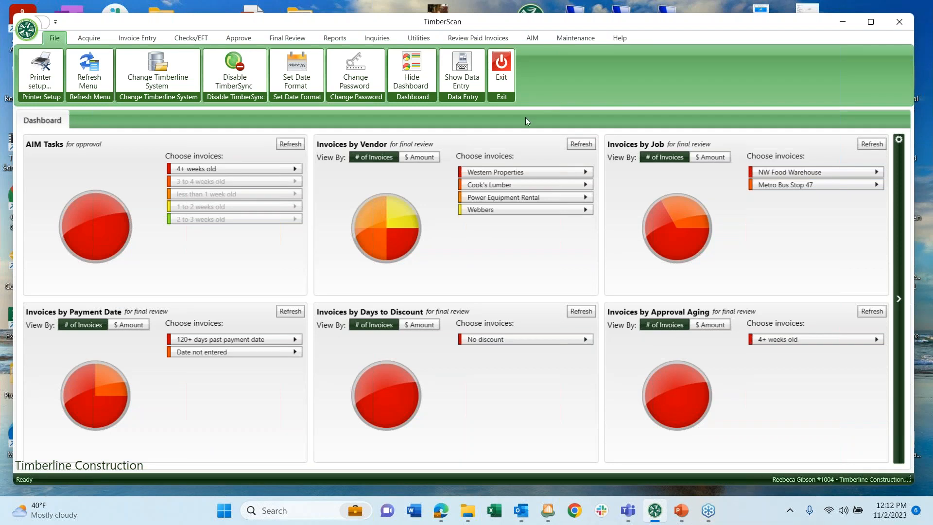
mouse_move(106, 203)
- Start entering the 63 current-folder primary invoices, accepting the selection options
click(132, 37)
click(80, 82)
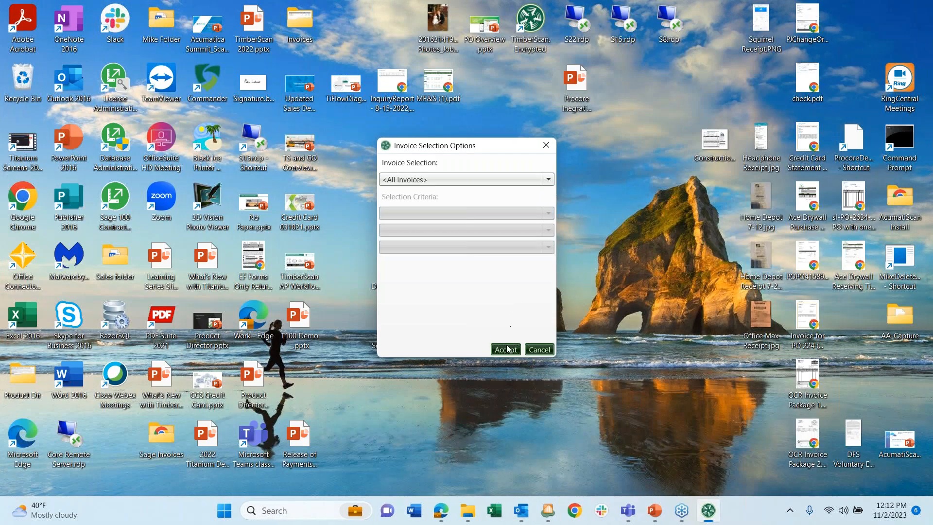
click(507, 349)
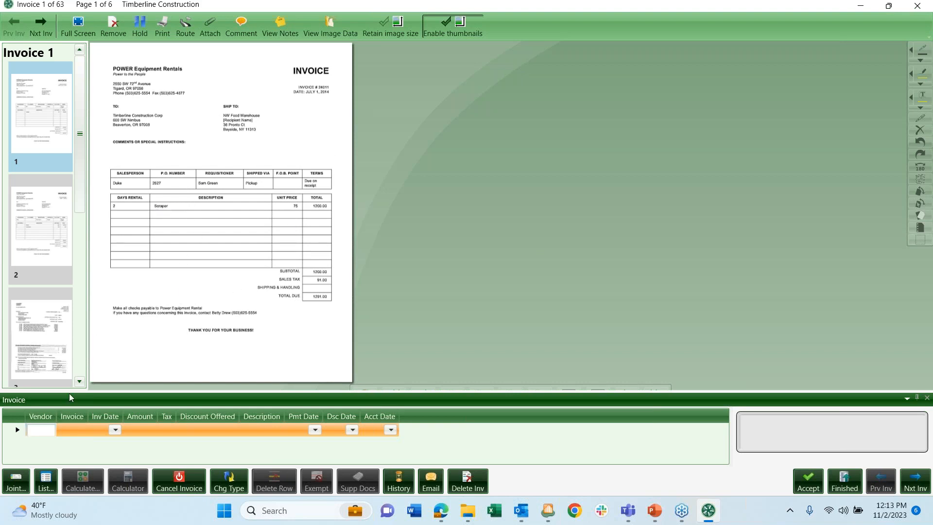
- Set the vendor to 1601 Power Equipment Rental, filtering the vendor list by 'po'
click(46, 481)
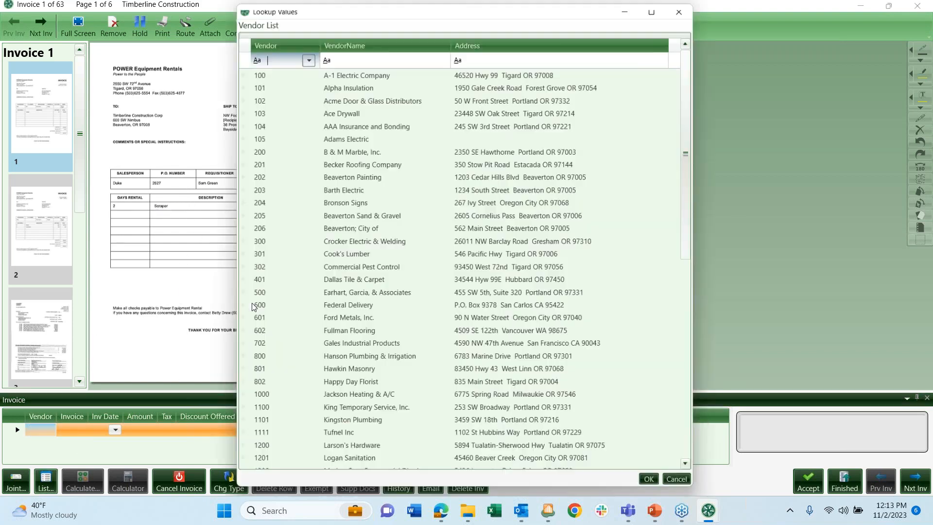
click(359, 54)
text(po)
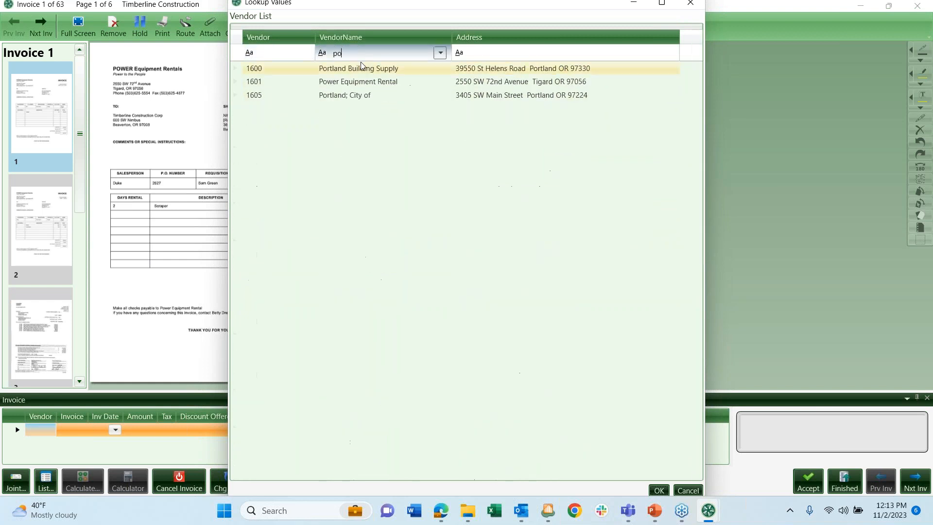
double_click(359, 84)
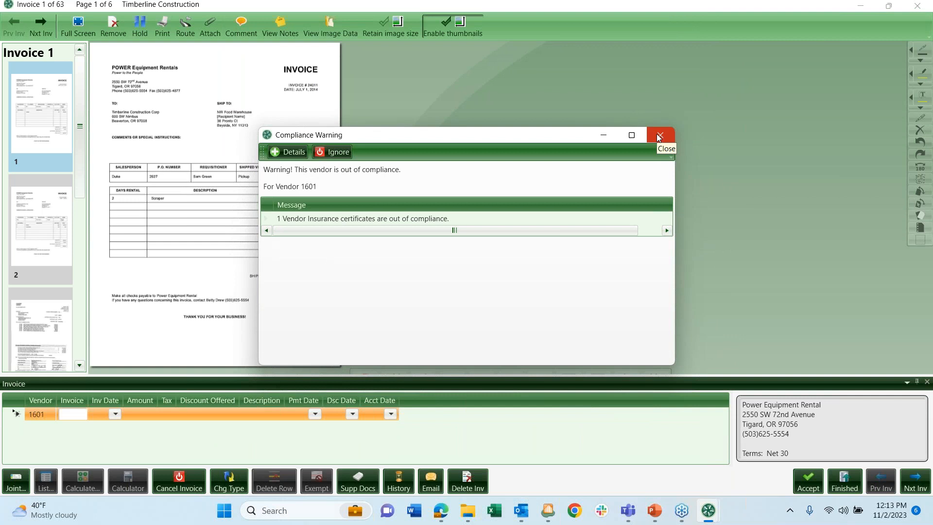
click(659, 136)
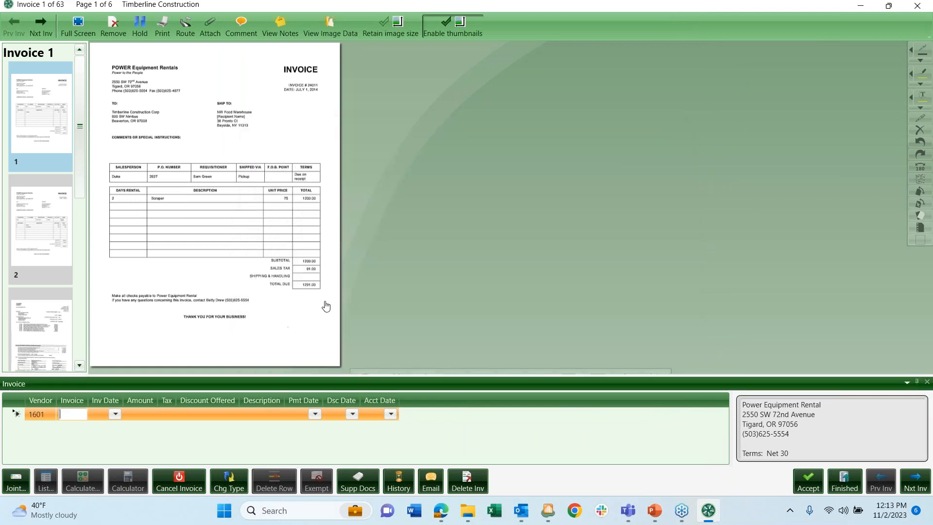
- Enter invoice number 24011-2 (avoiding the duplicate 24011) with amount 1,291.00
text(24011)
key(Tab)
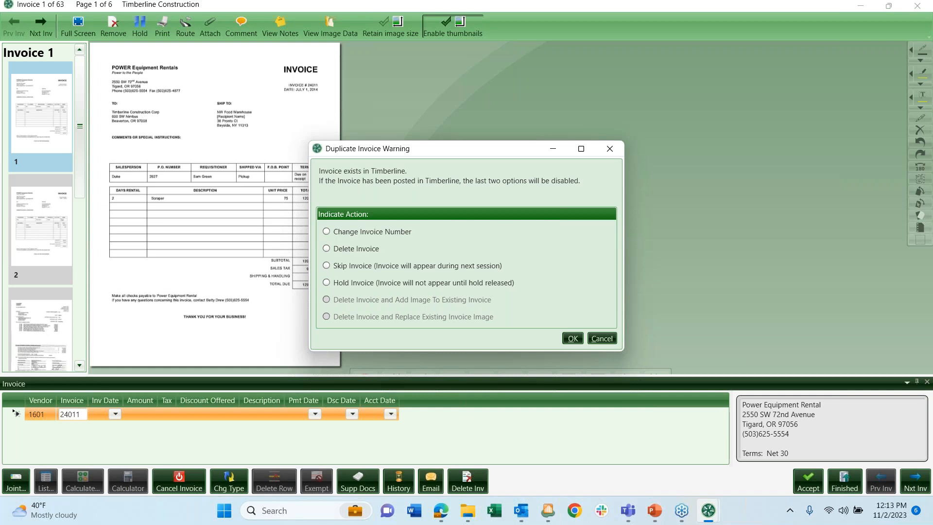
click(610, 151)
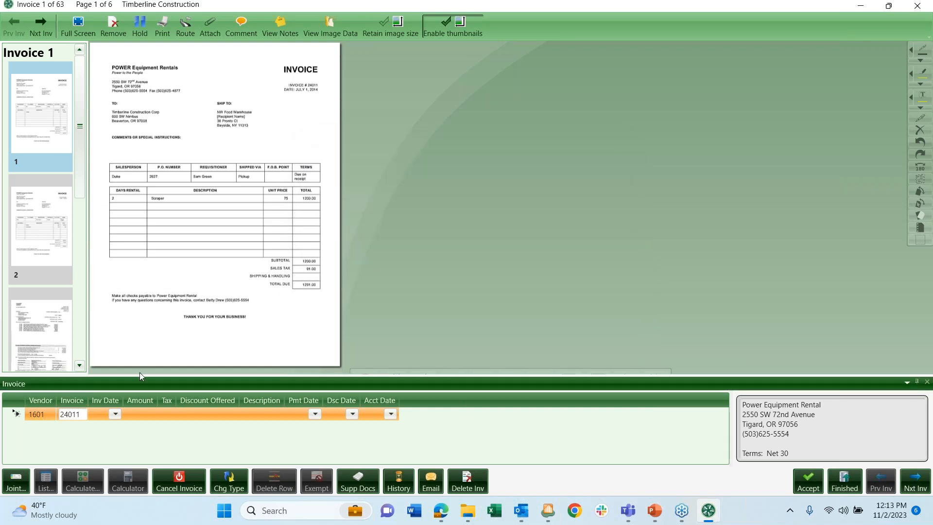
click(109, 406)
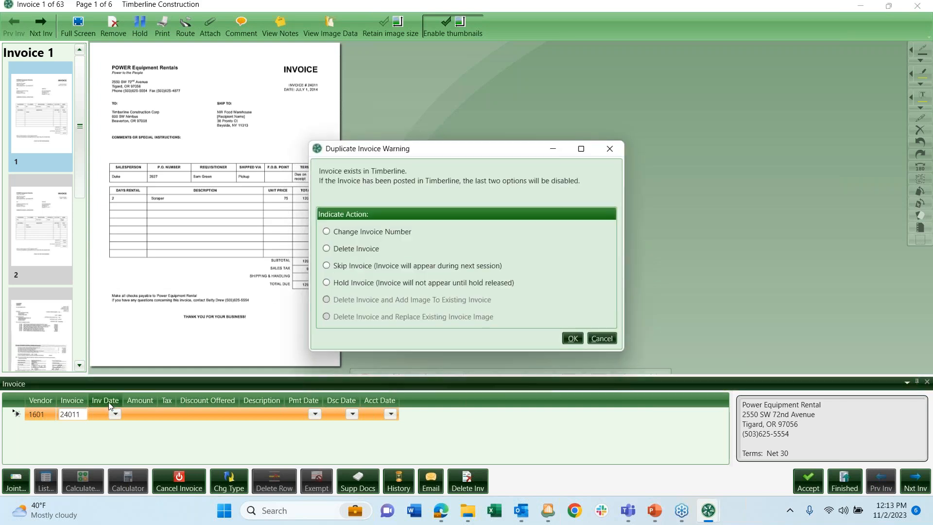
click(602, 339)
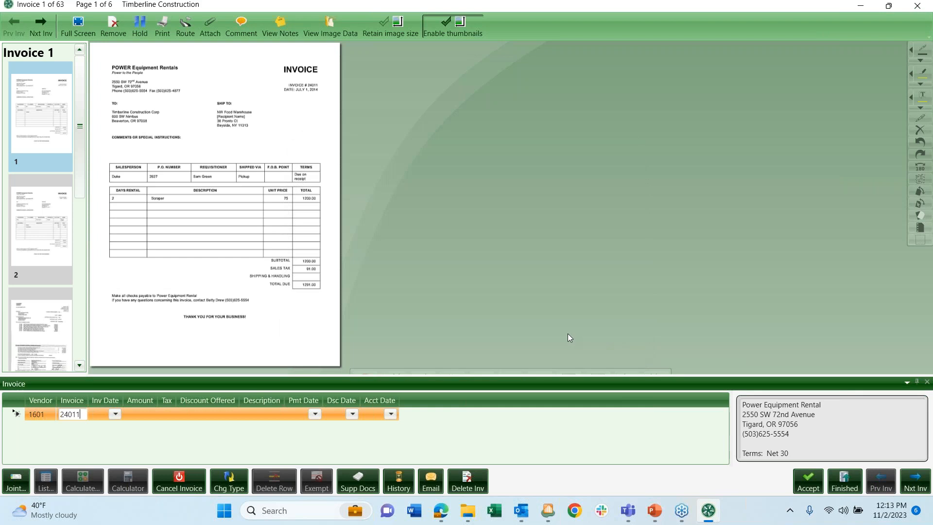
text(-2)
key(Tab)
key(Tab)
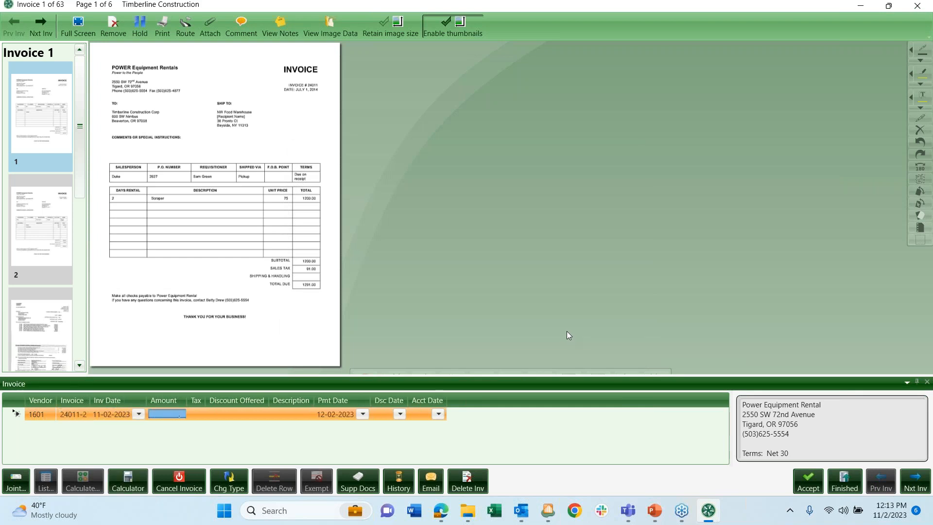
text(1291)
key(Tab)
key(Tab)
key(Tab)
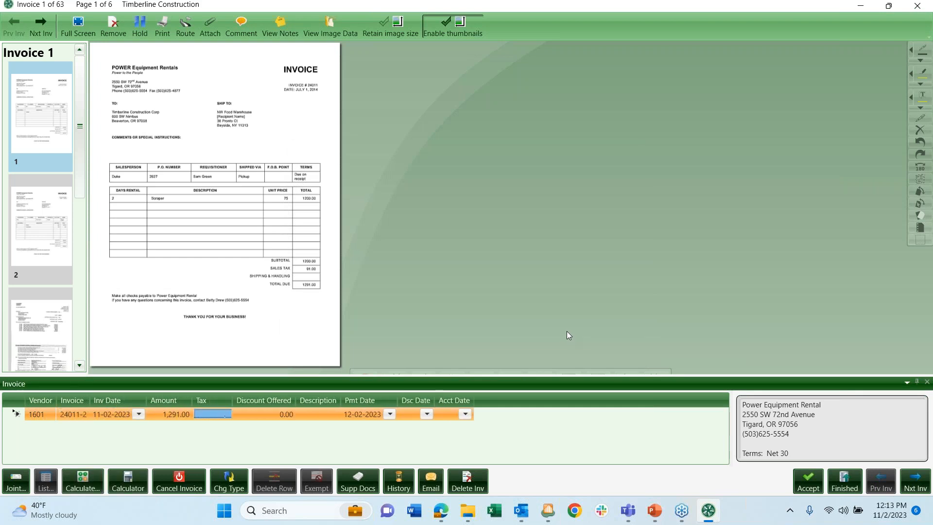
key(Tab)
key(Tab)
key(Tab)
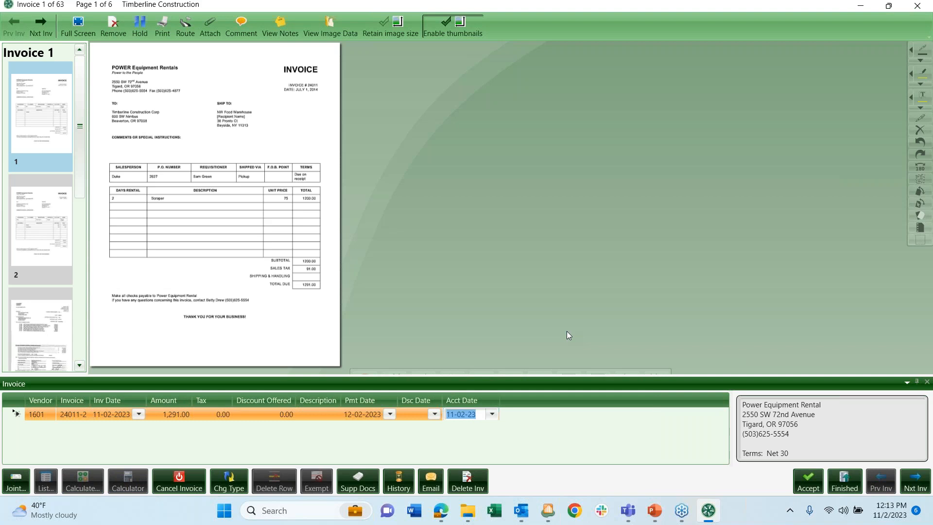
key(Tab)
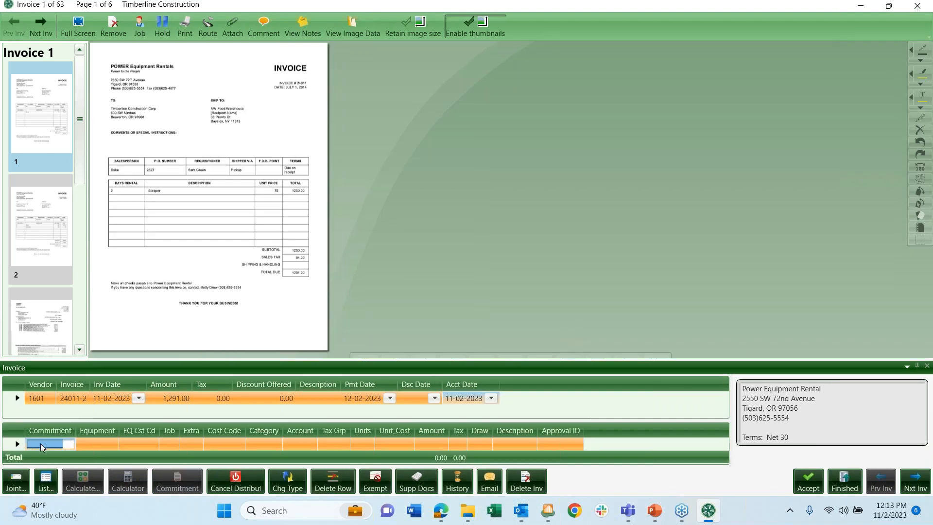
- Add both items of commitment 2627 to the distribution and dismiss the compliance warnings
click(39, 479)
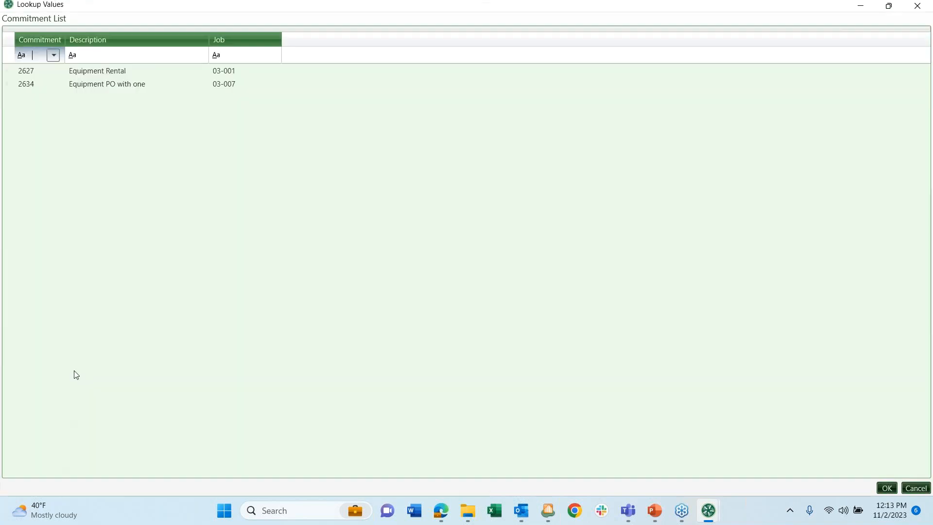
double_click(82, 72)
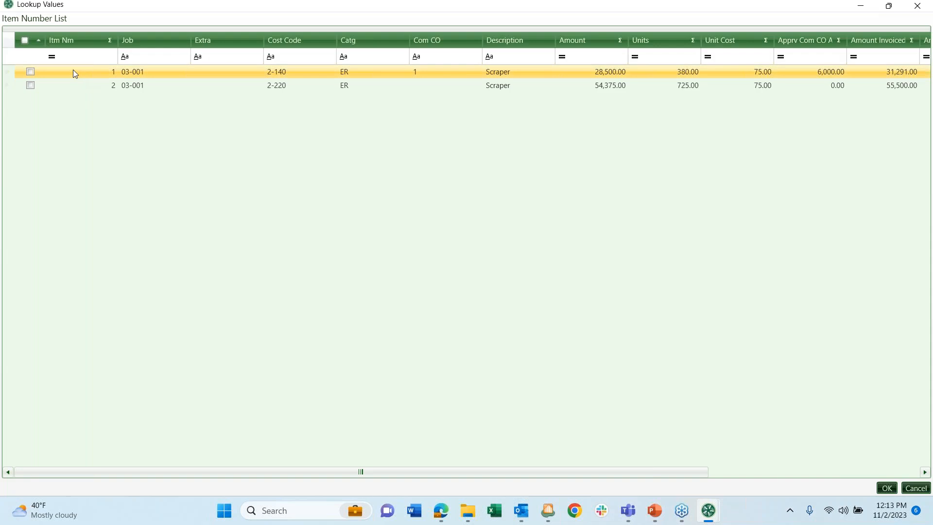
click(24, 40)
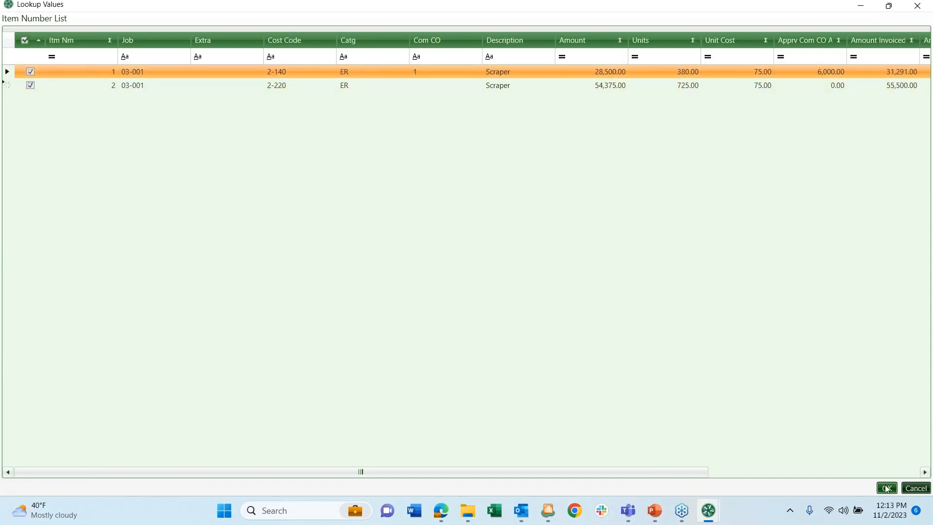
click(882, 486)
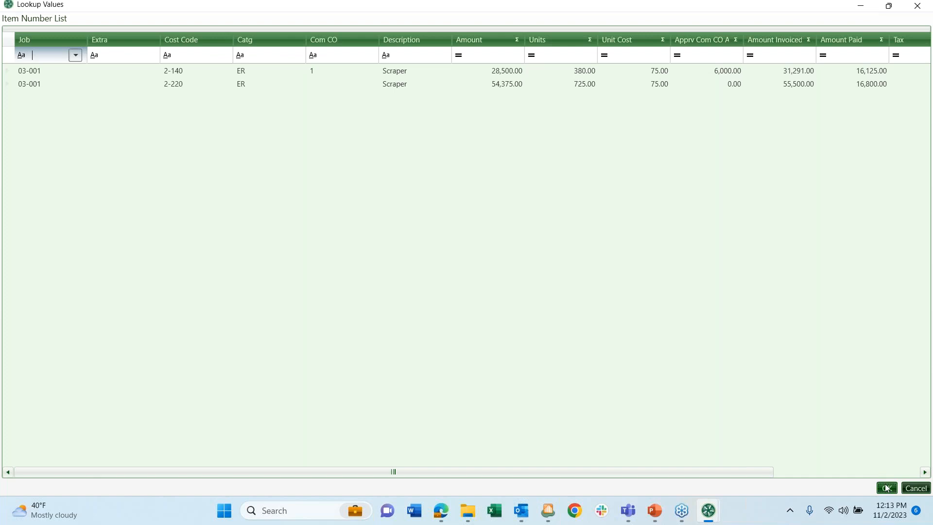
click(886, 487)
click(657, 128)
click(657, 128)
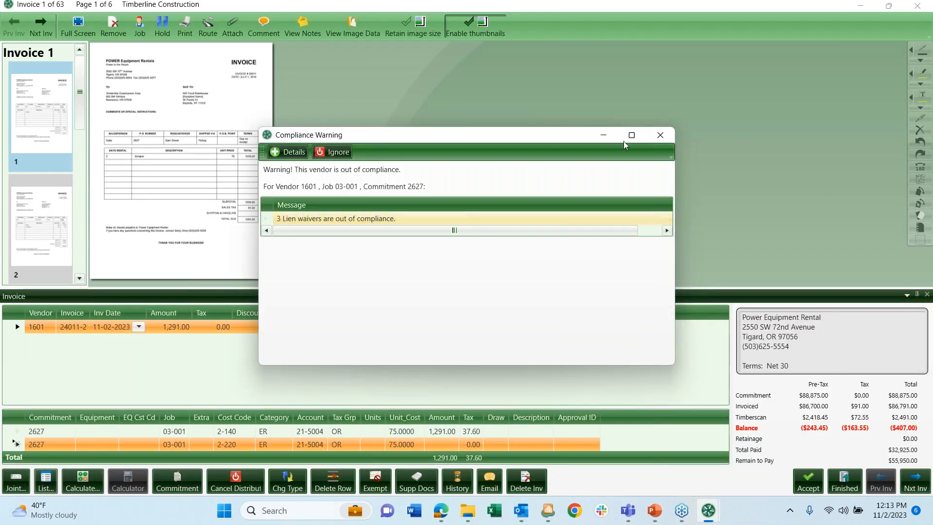
click(658, 134)
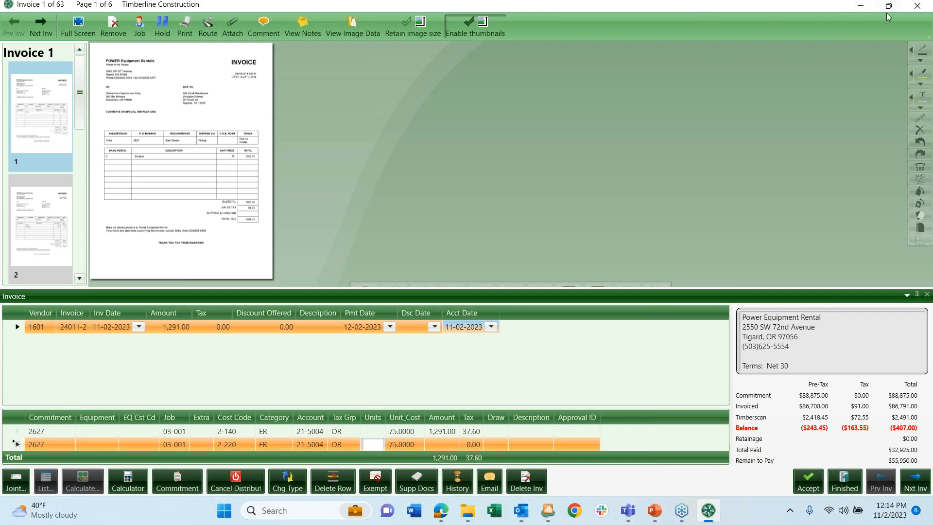
- Close the invoice discarding coding changes, minimize TimberScan, and switch to the Titanium browser window
click(919, 7)
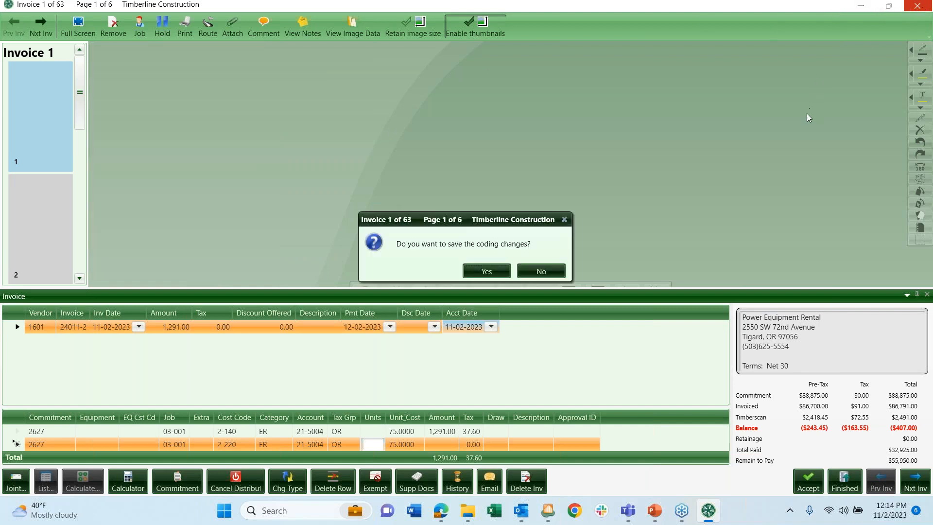
click(542, 274)
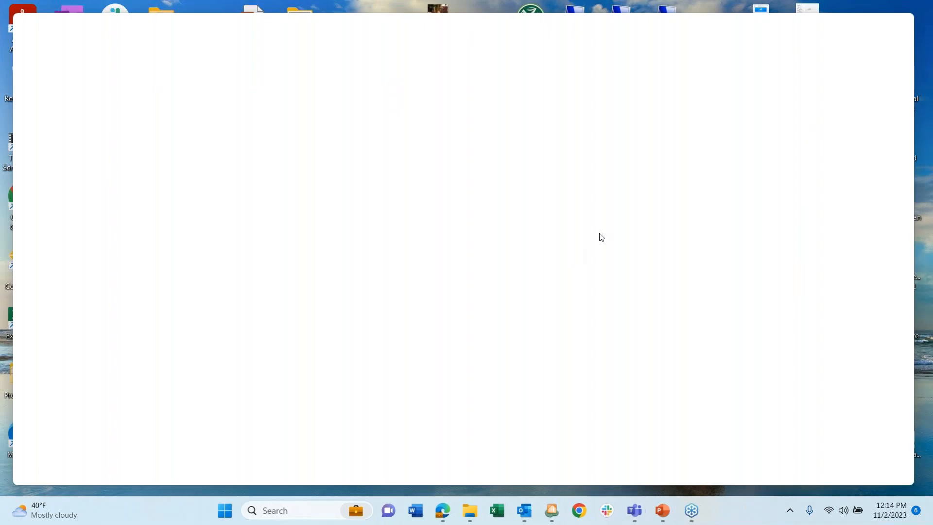
click(843, 24)
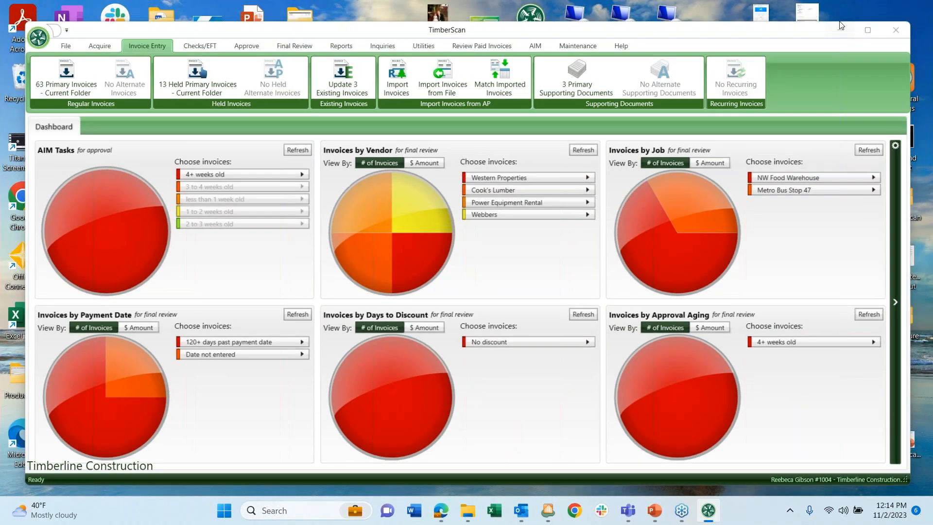
mouse_move(441, 513)
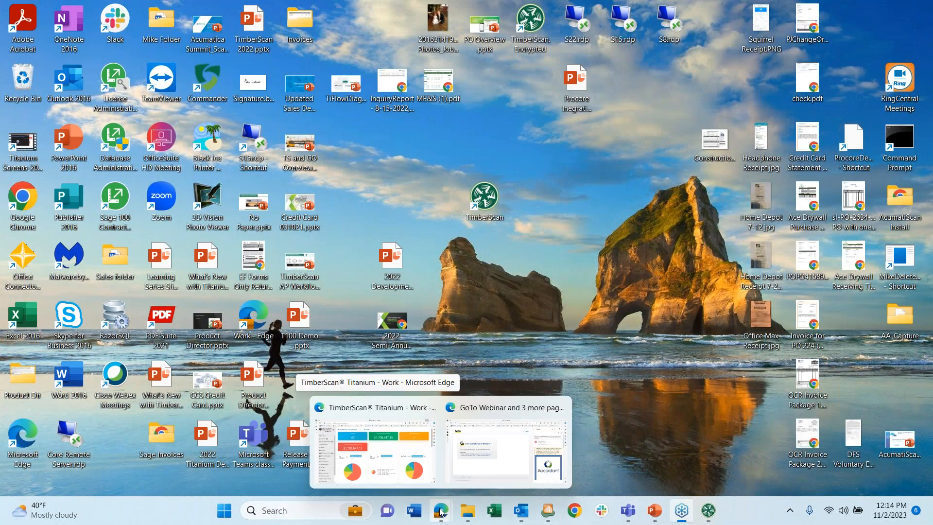
click(366, 456)
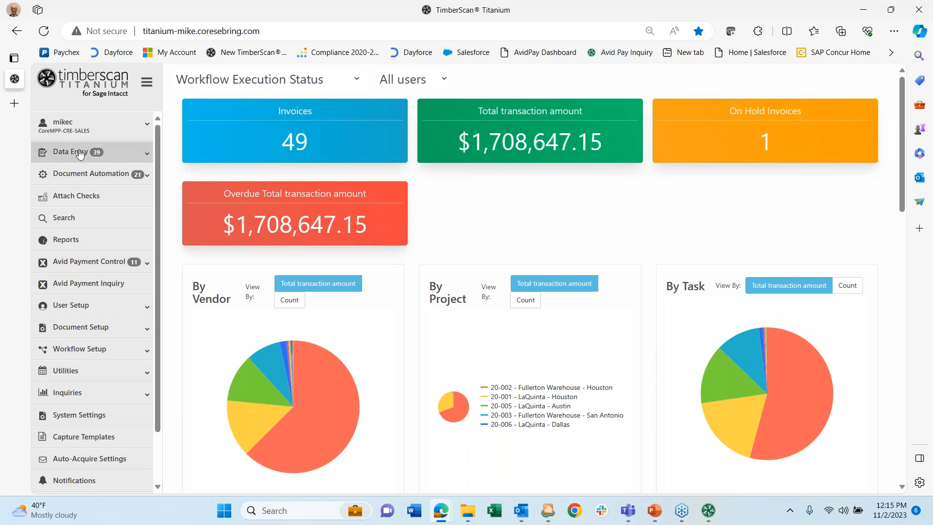
click(137, 157)
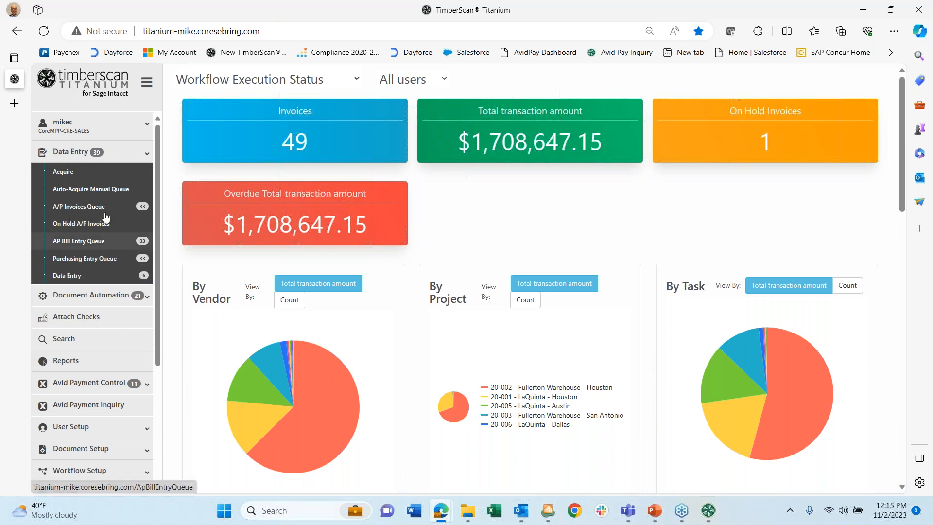
click(125, 157)
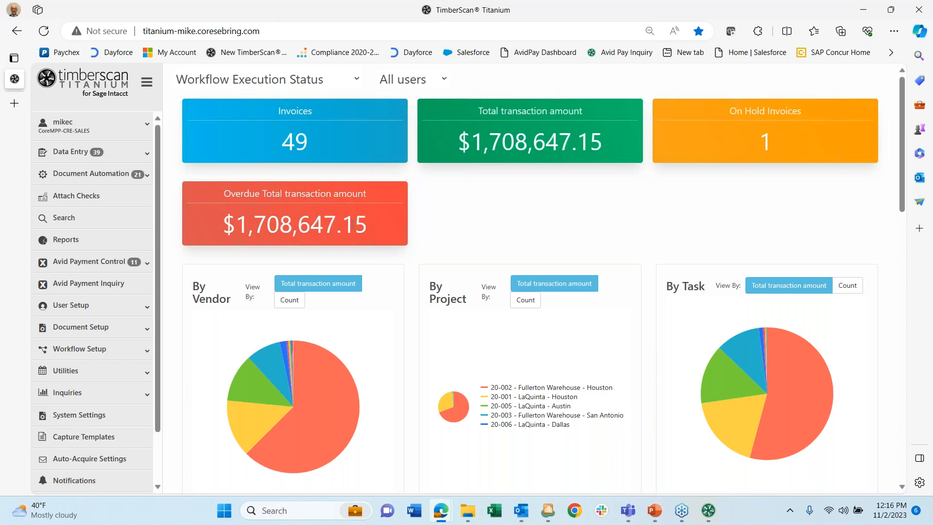
scroll(459, 218, down, 1)
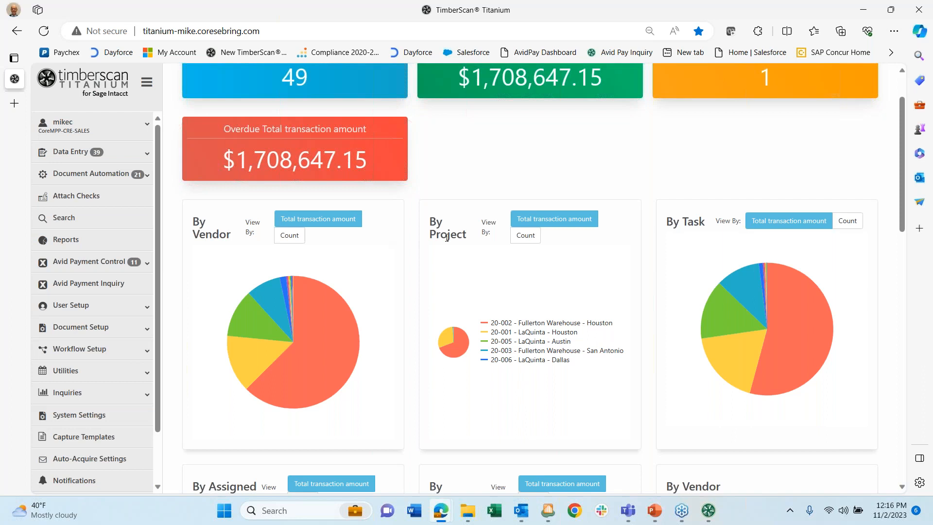
scroll(616, 248, down, 3)
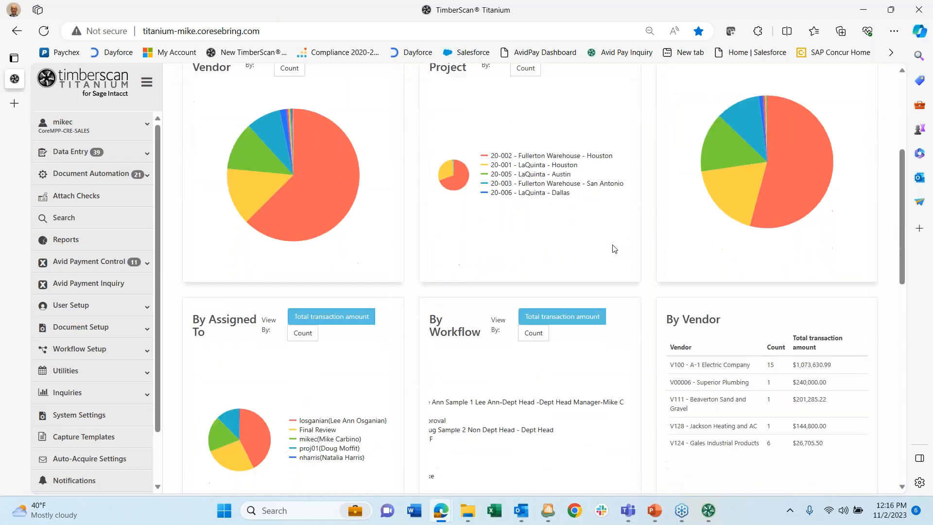
scroll(306, 334, down, 2)
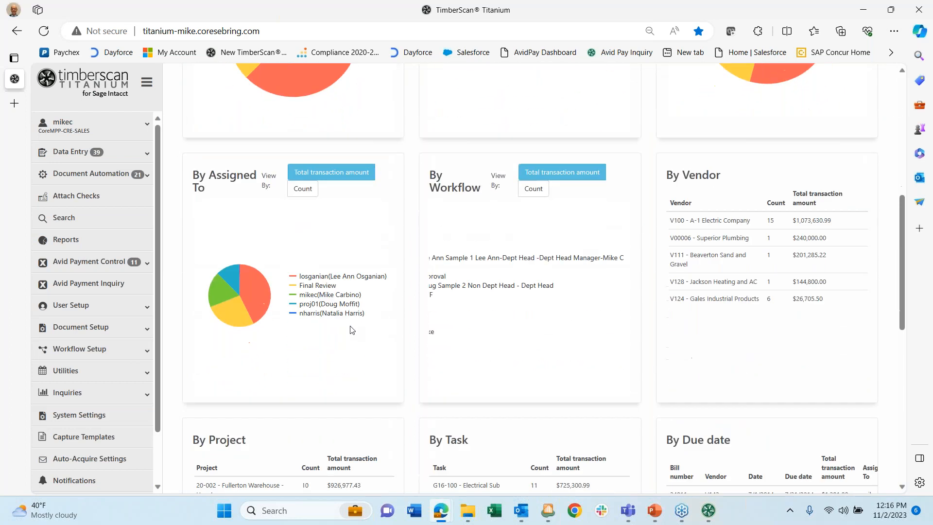
scroll(517, 283, down, 2)
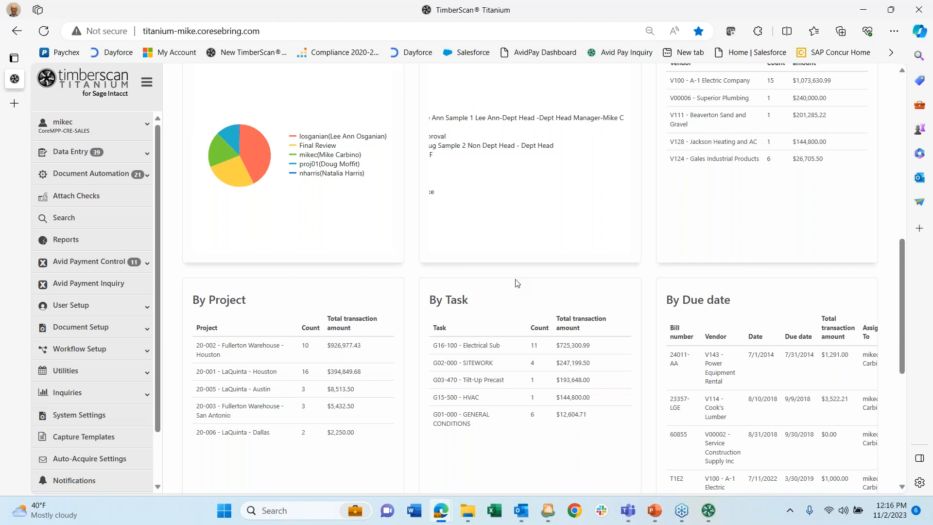
scroll(517, 283, down, 2)
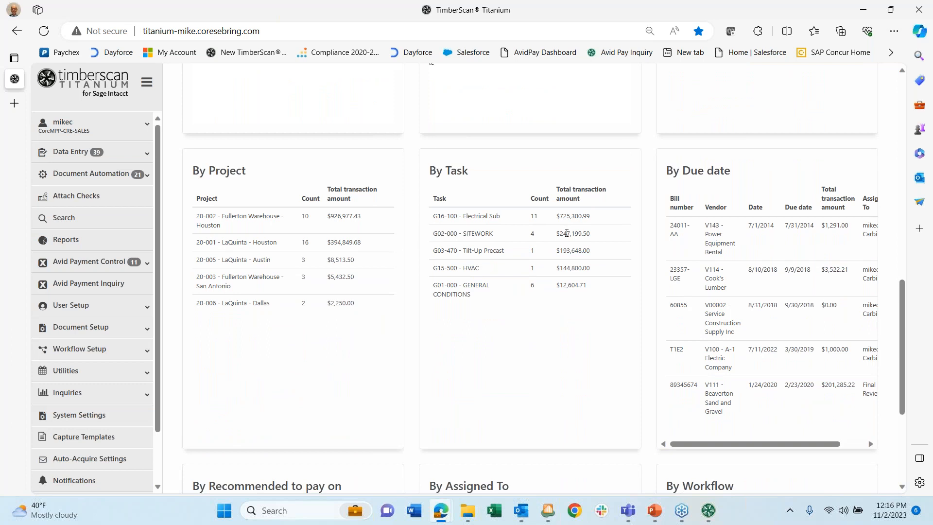
scroll(566, 233, down, 3)
scroll(566, 247, up, 3)
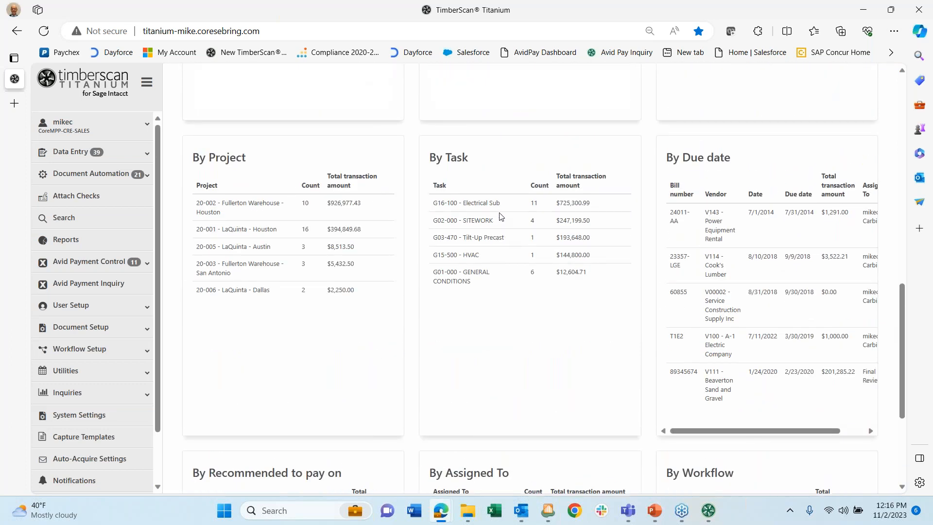
scroll(500, 214, up, 4)
scroll(501, 216, up, 7)
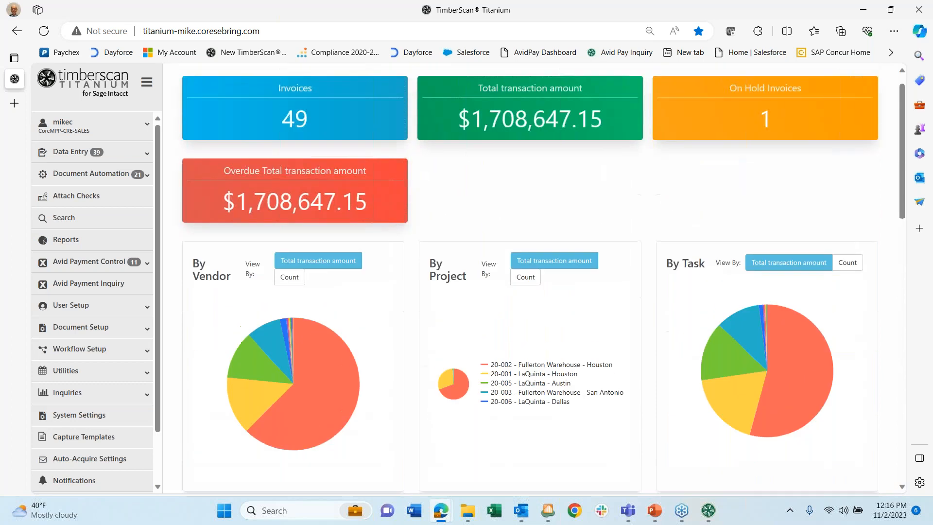
scroll(502, 217, down, 1)
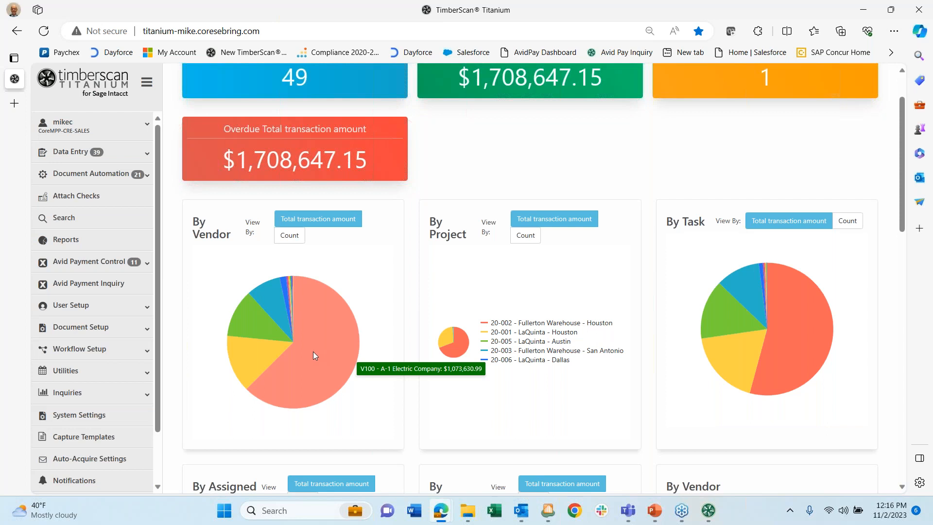
mouse_move(266, 355)
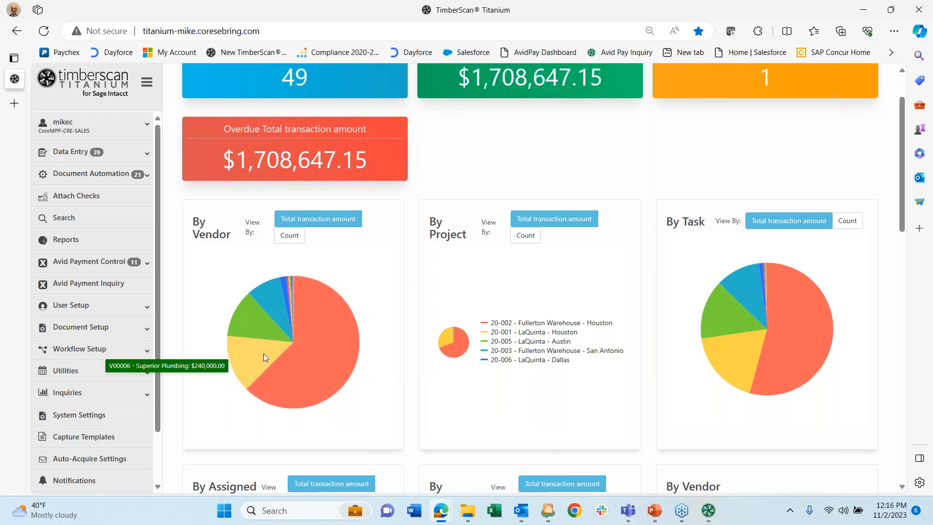
mouse_move(267, 330)
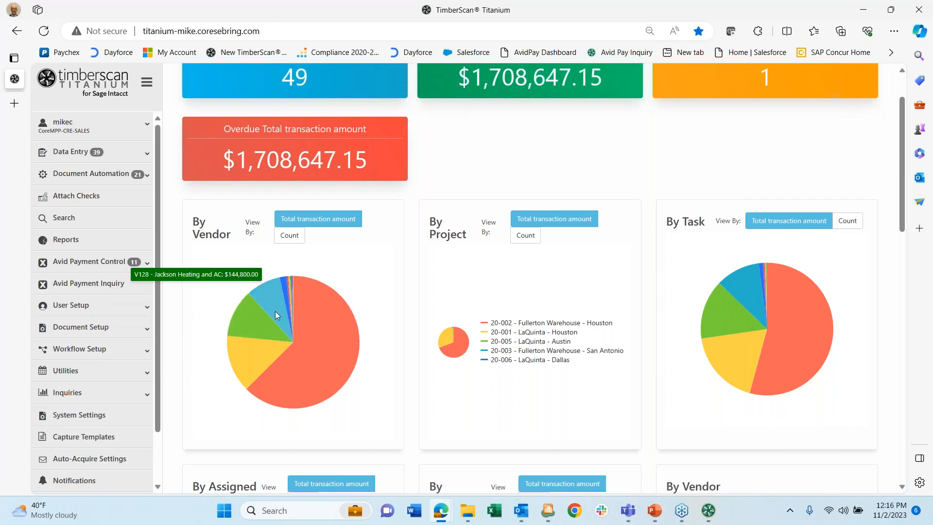
mouse_move(457, 341)
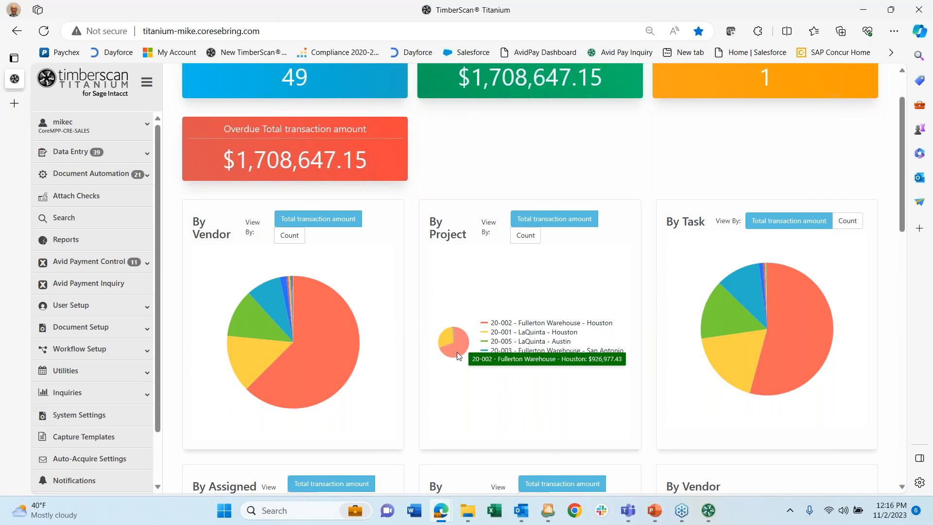
mouse_move(739, 357)
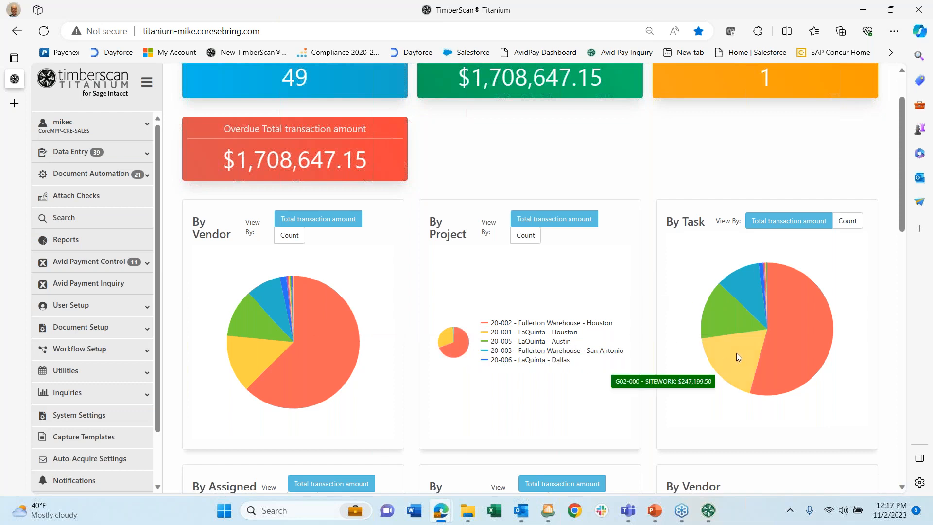
scroll(513, 280, down, 3)
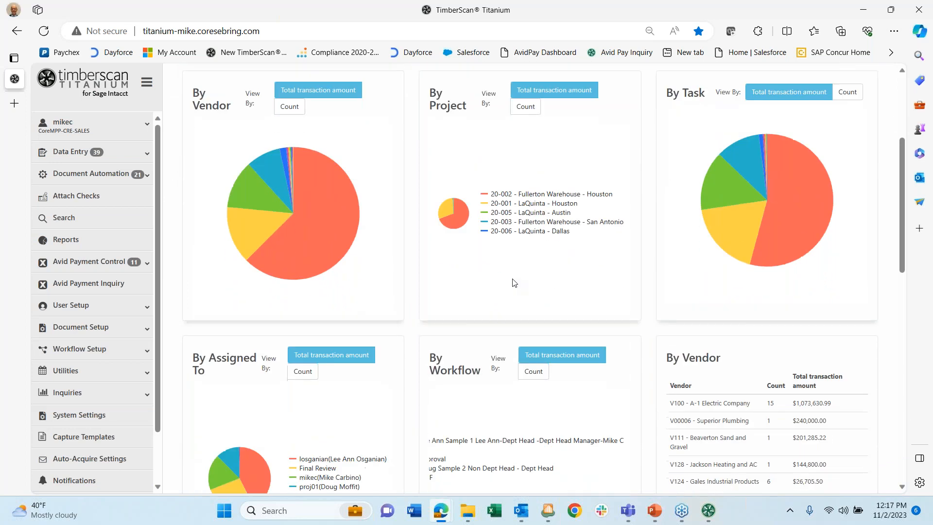
scroll(513, 282, up, 4)
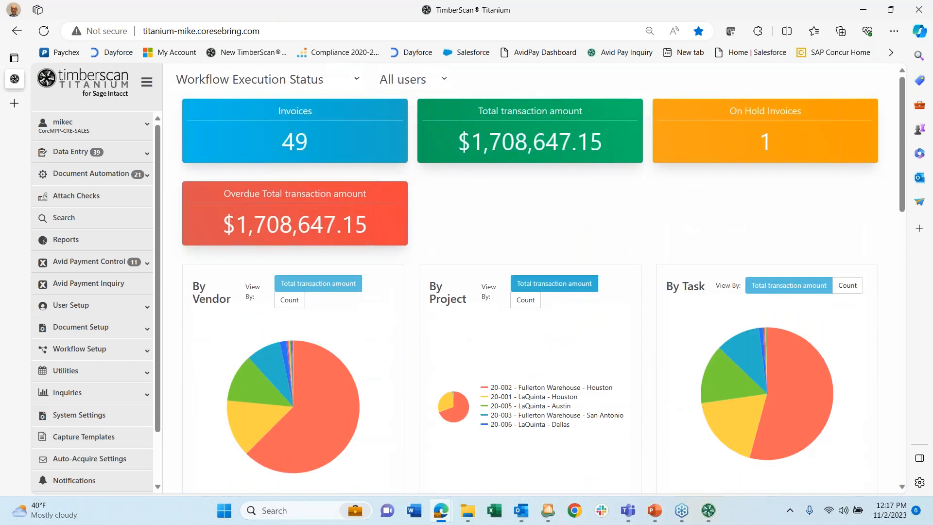
scroll(510, 294, down, 7)
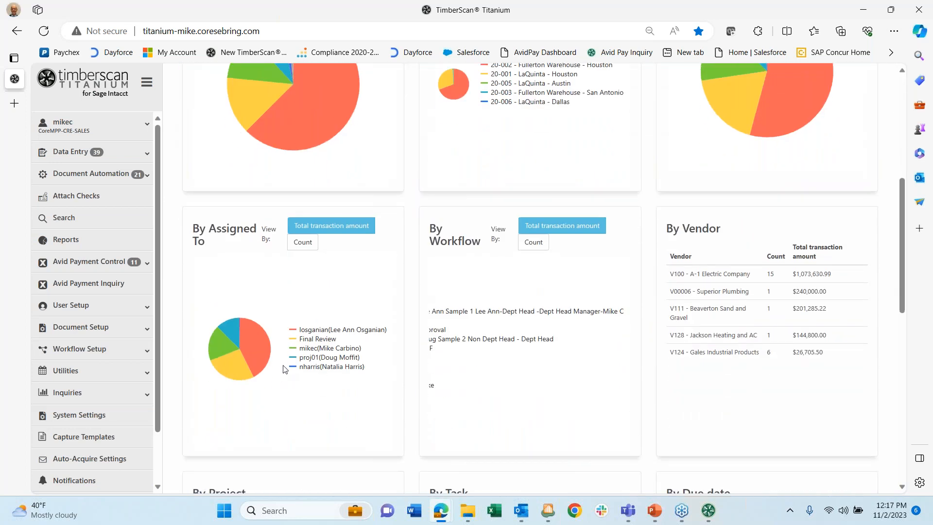
mouse_move(242, 366)
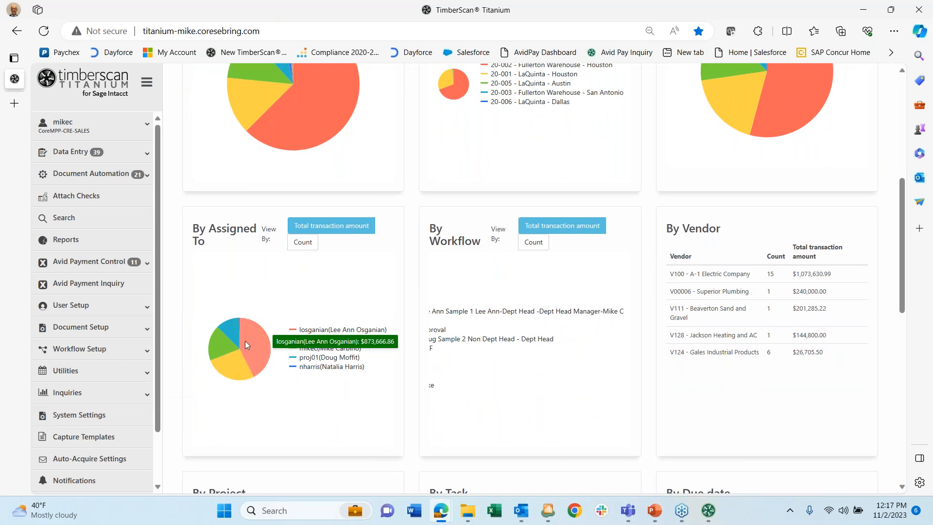
mouse_move(231, 334)
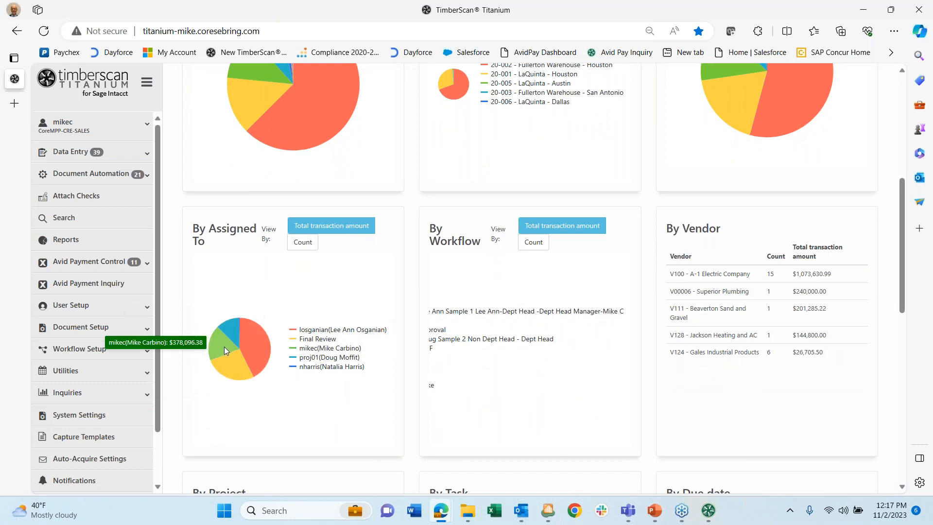
scroll(426, 306, up, 5)
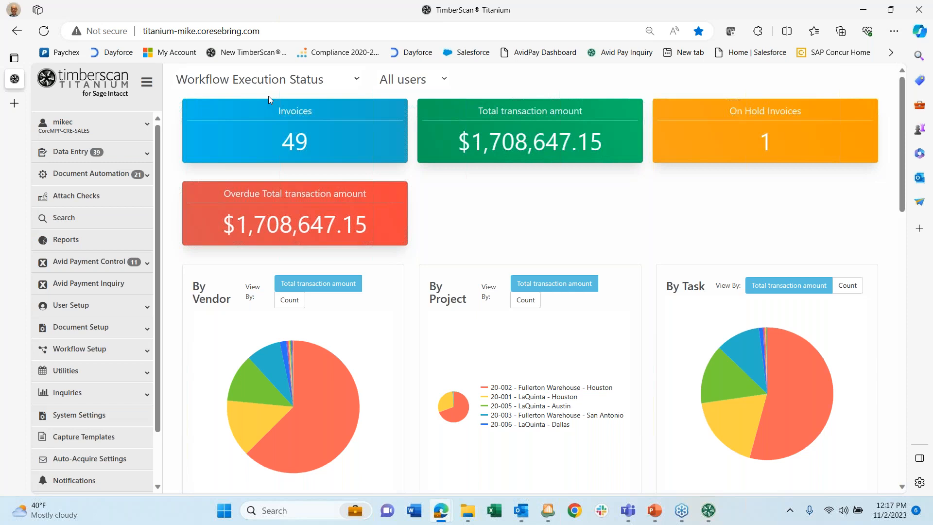
- Filter the dashboard to a single user, signing back in with saved credentials when prompted
click(444, 80)
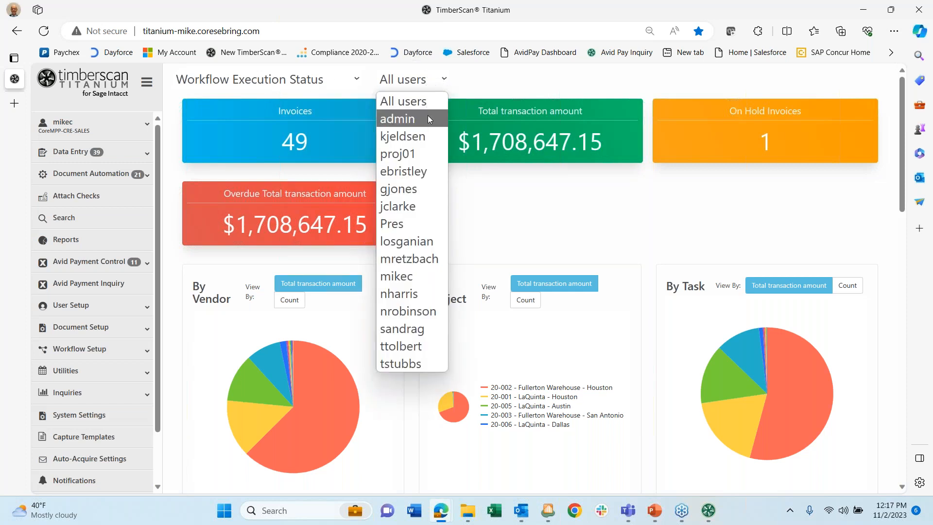
click(387, 243)
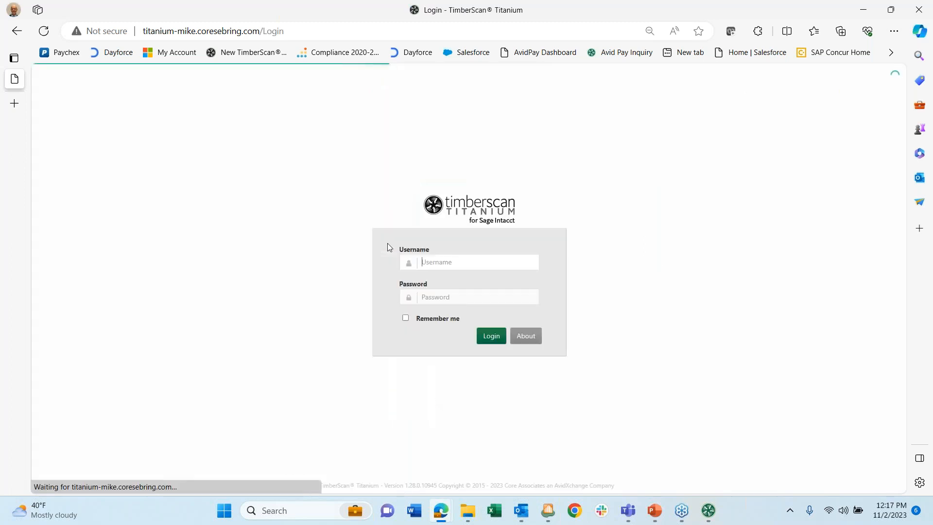
click(431, 263)
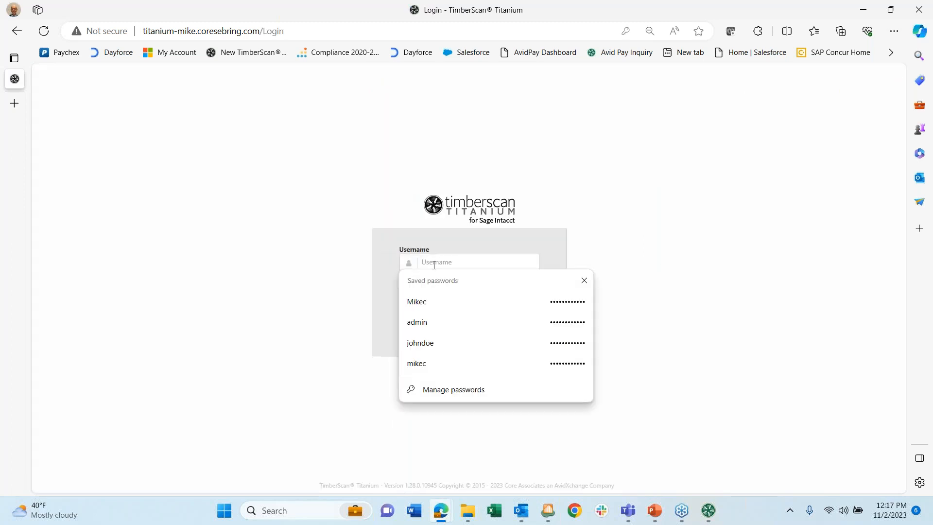
click(437, 301)
click(486, 337)
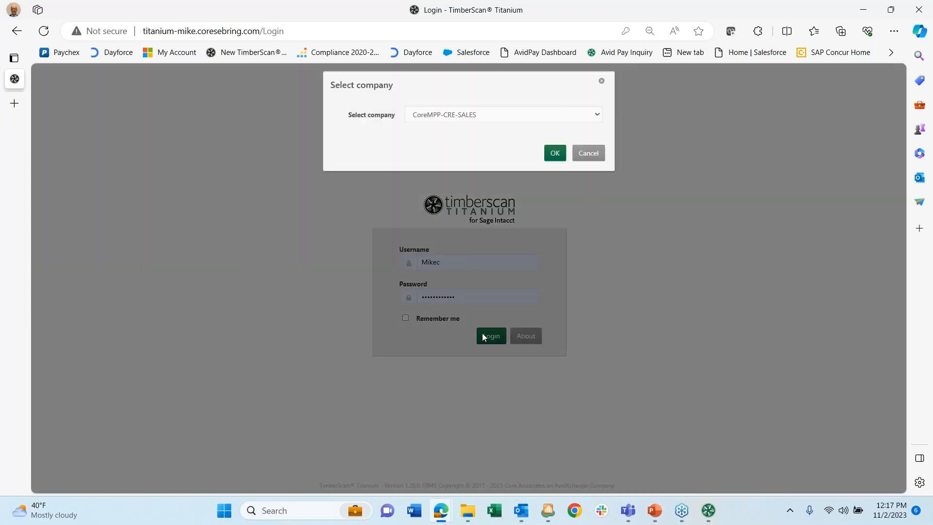
click(552, 157)
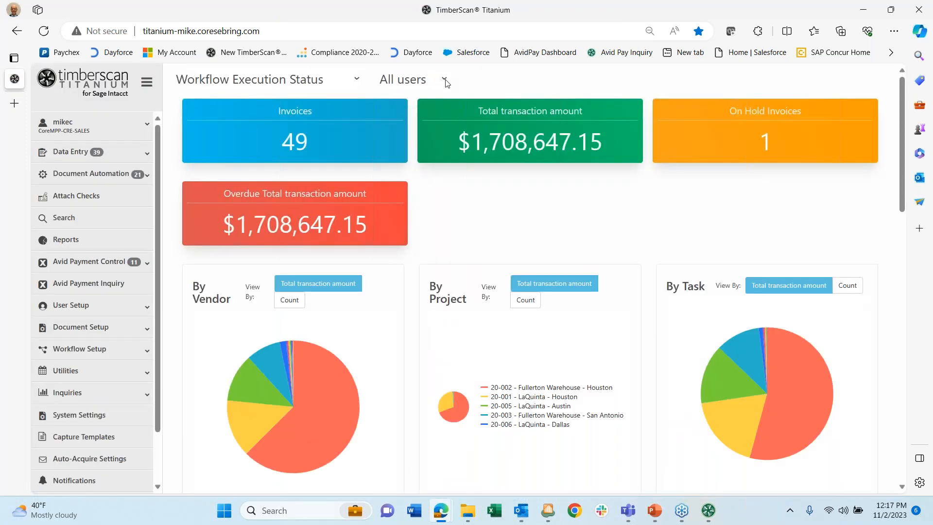
click(443, 79)
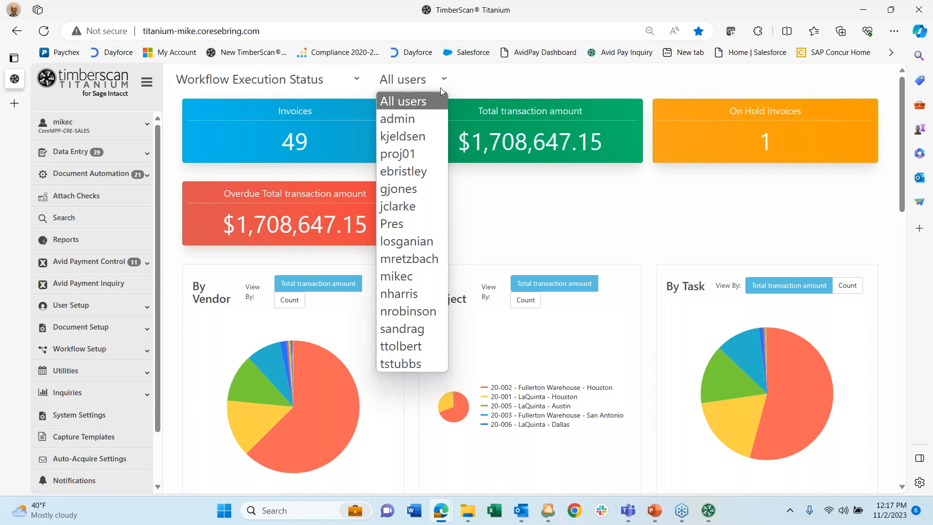
click(403, 241)
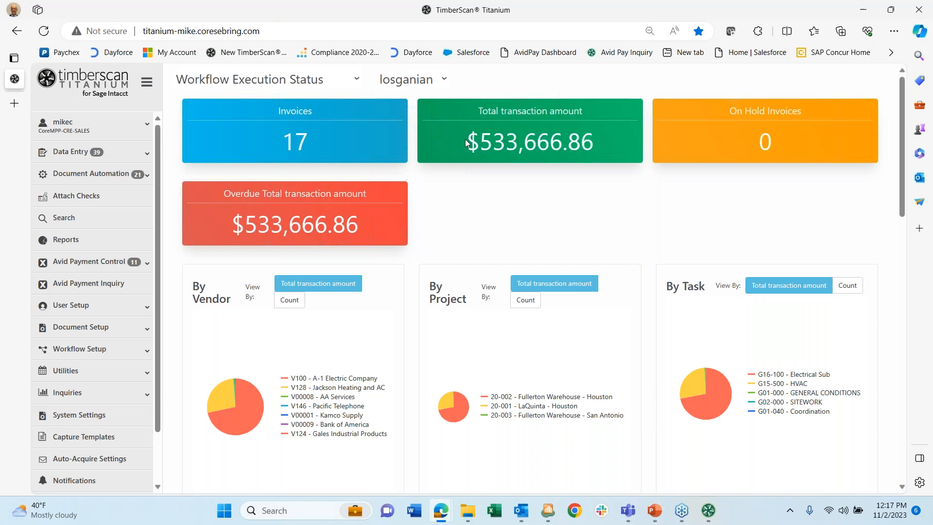
mouse_move(251, 403)
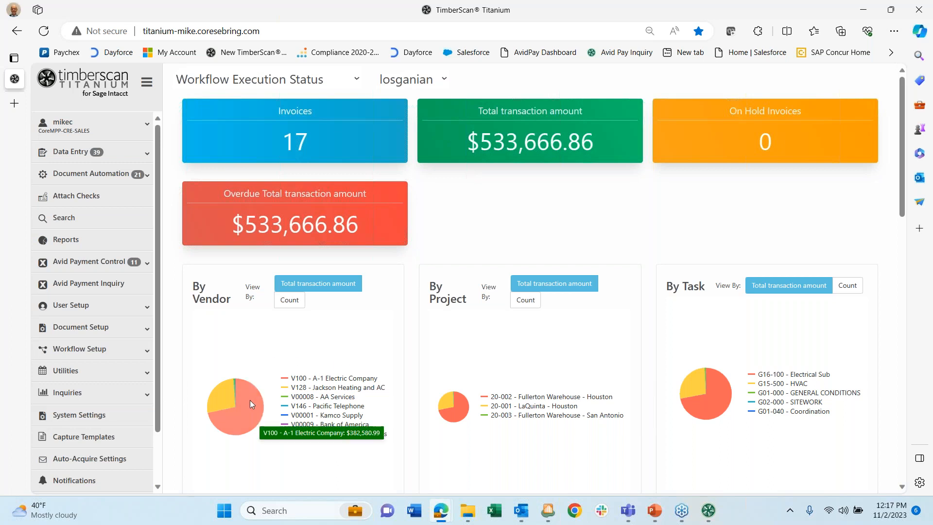
mouse_move(460, 411)
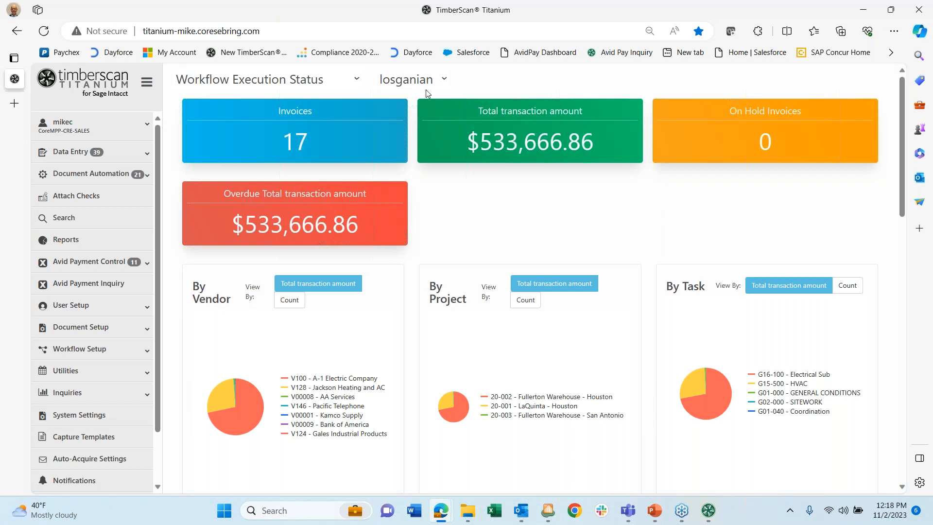
- Switch the dashboard back to all users, re-signing in with saved credentials and confirming the company
click(444, 80)
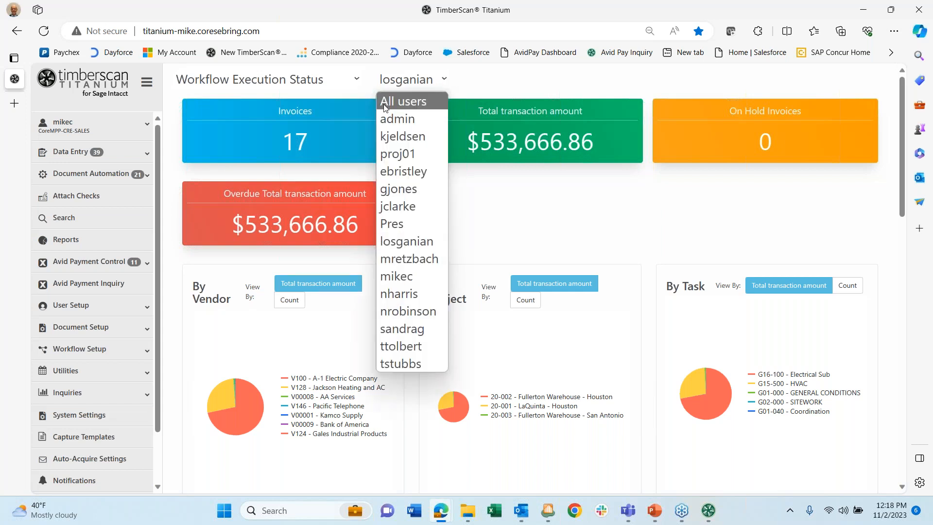
click(399, 101)
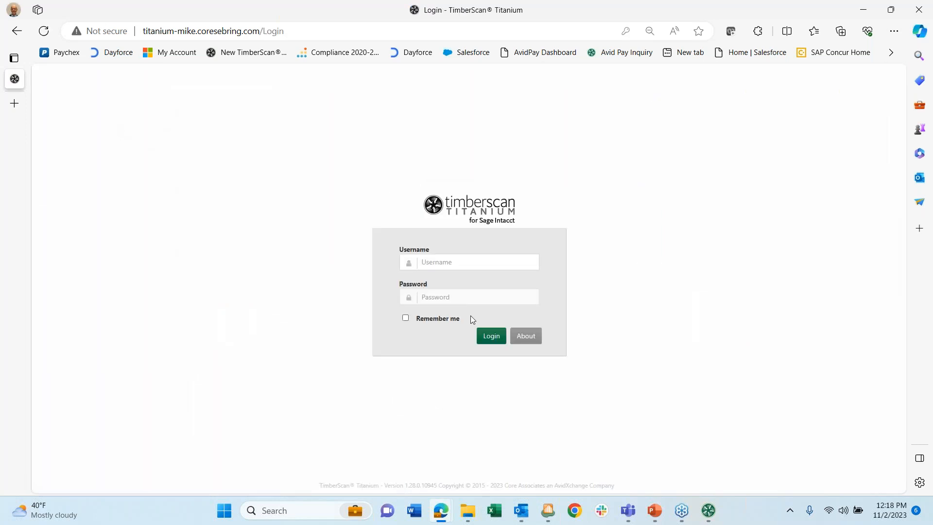
click(432, 268)
click(422, 301)
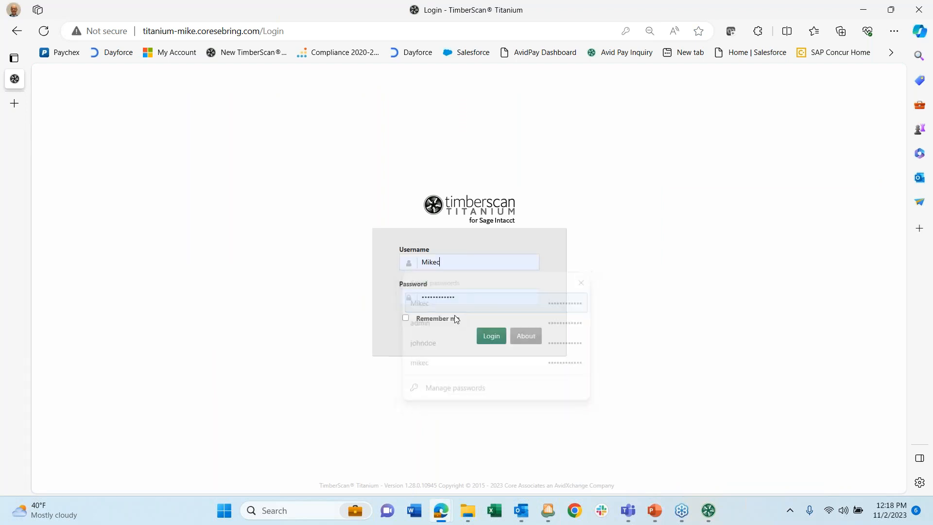
click(482, 339)
click(554, 148)
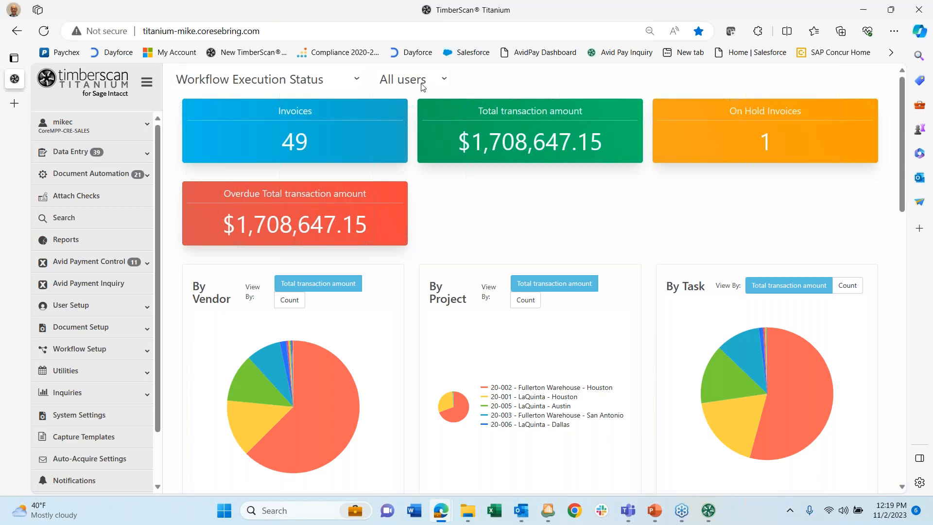
- On the Acquire page, choose data entry group DEG and image type Invoice
click(132, 153)
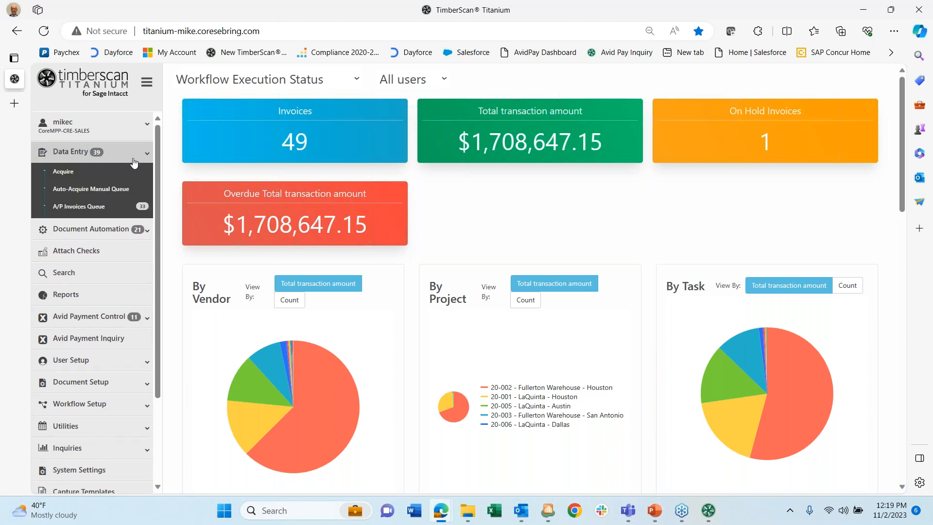
click(71, 178)
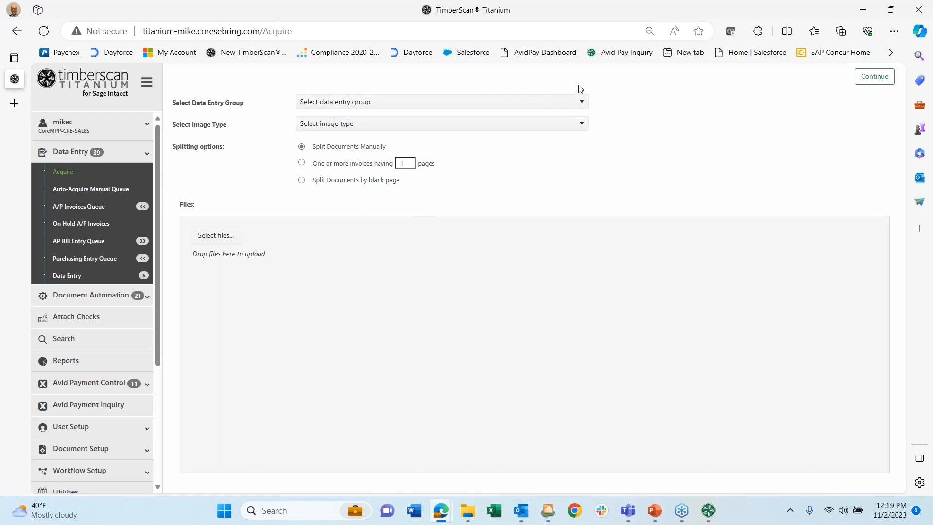
click(581, 101)
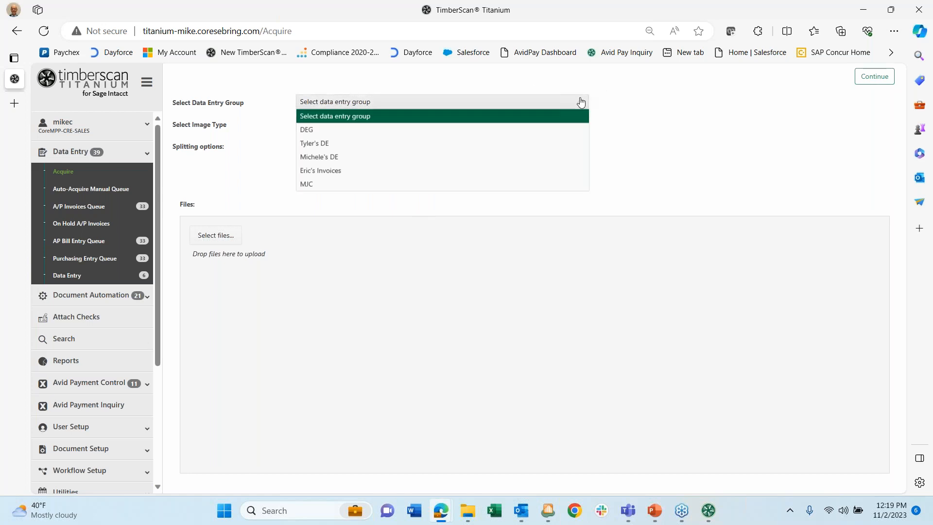
click(308, 129)
click(573, 125)
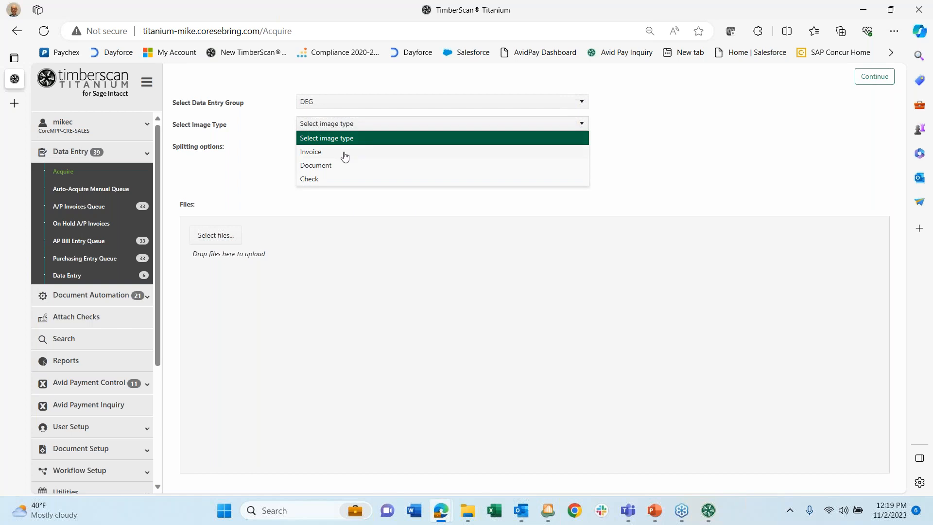
click(320, 152)
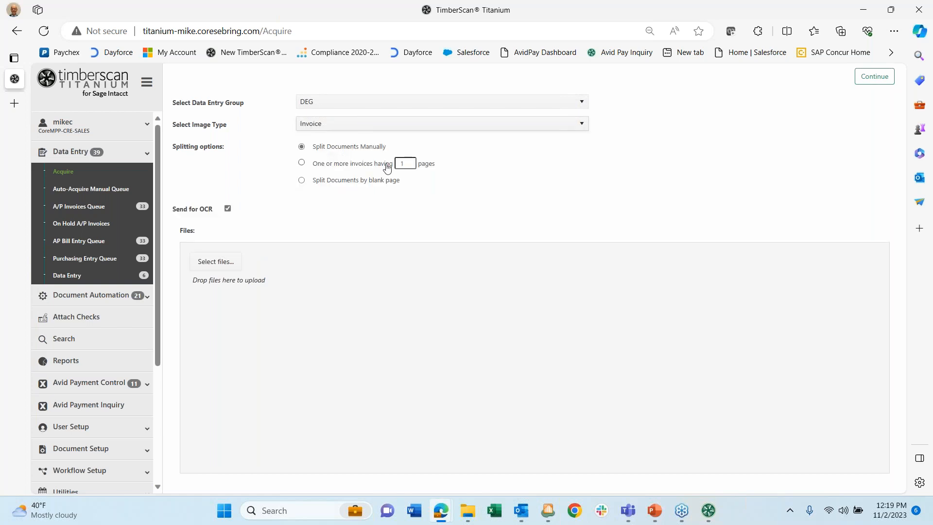
click(890, 10)
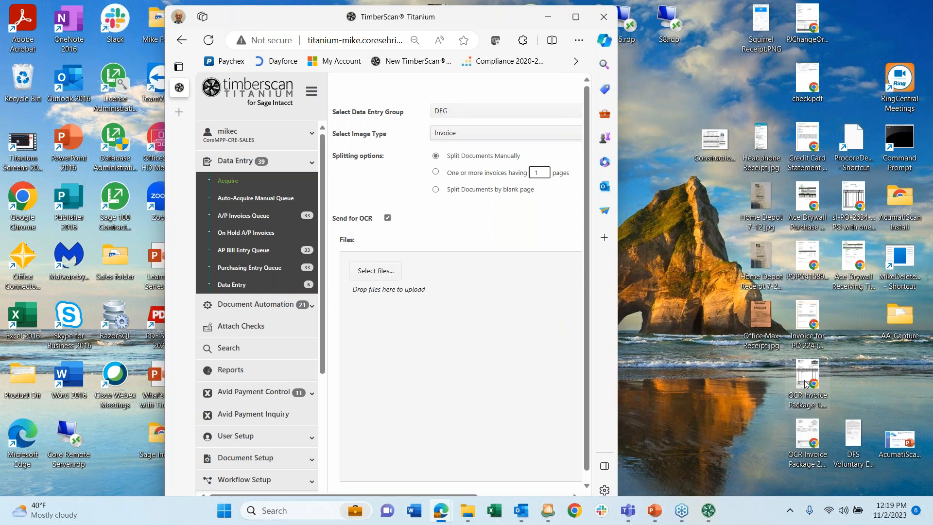
- Drop OCR Invoice Package 1.pdf from the desktop into the Files area and continue
drag(805, 375, 464, 340)
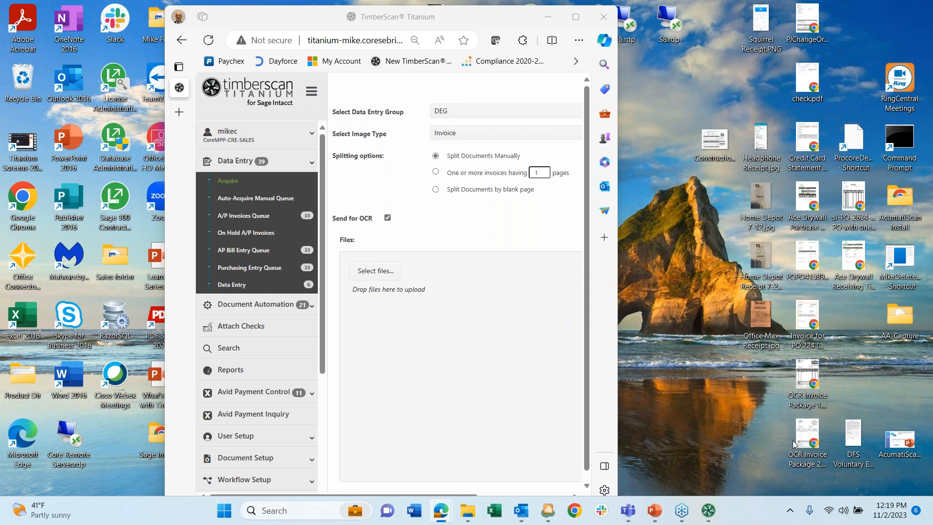
click(469, 296)
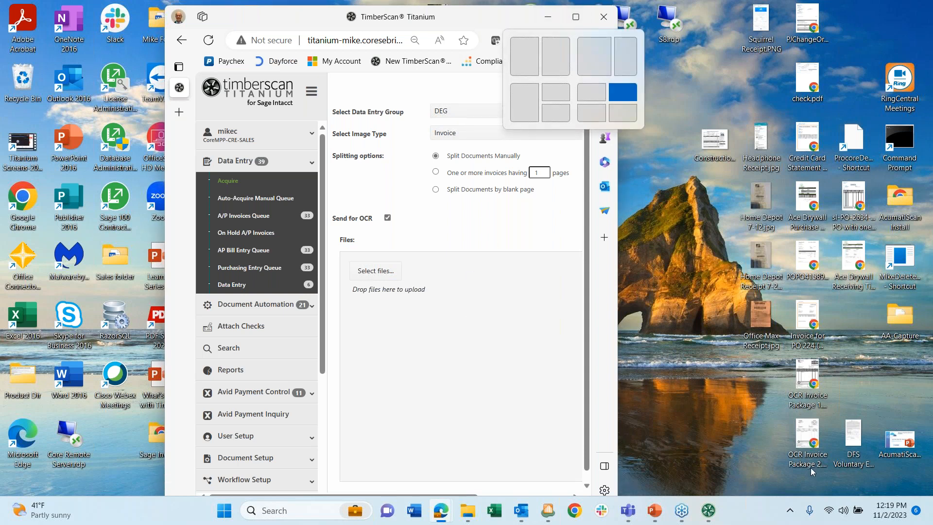
click(806, 436)
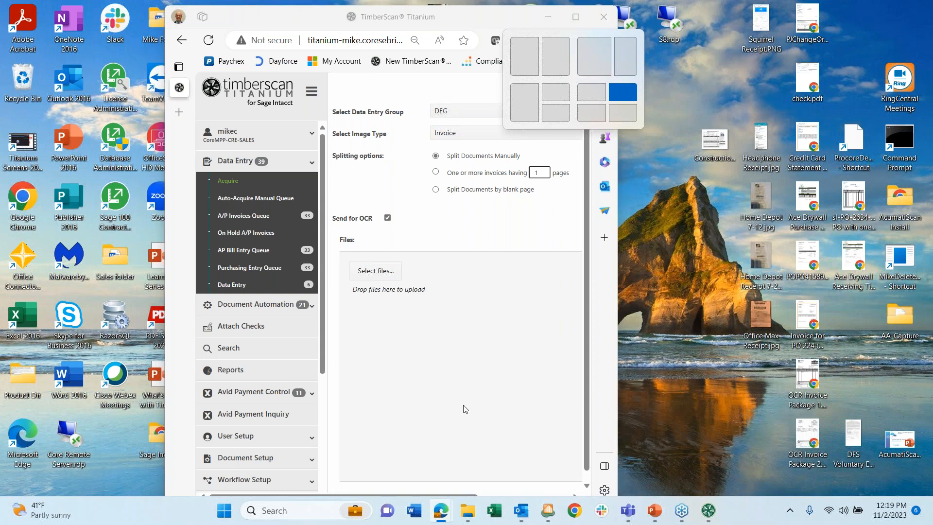
click(574, 18)
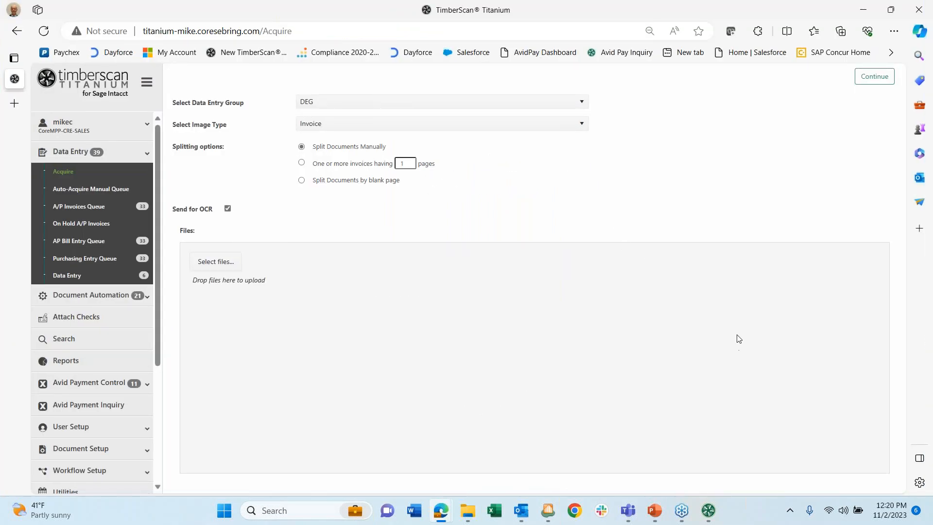
click(894, 10)
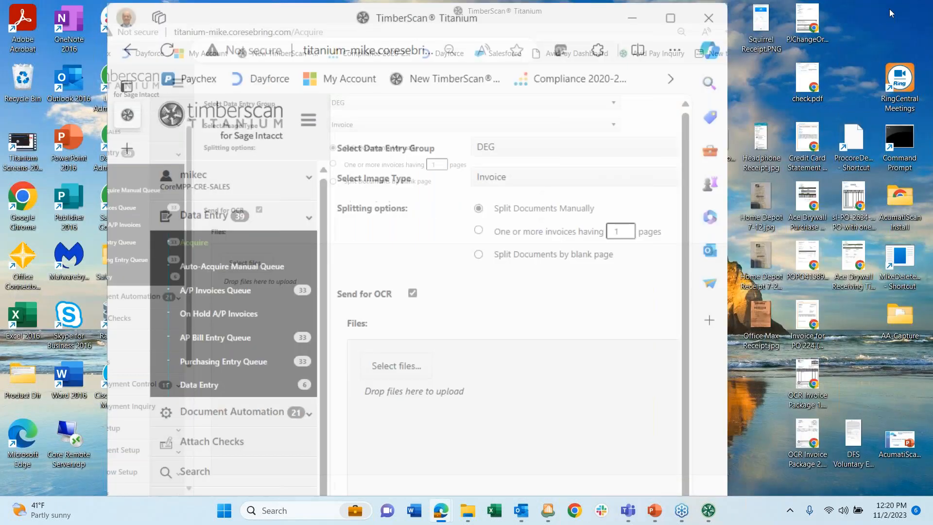
drag(808, 375, 453, 341)
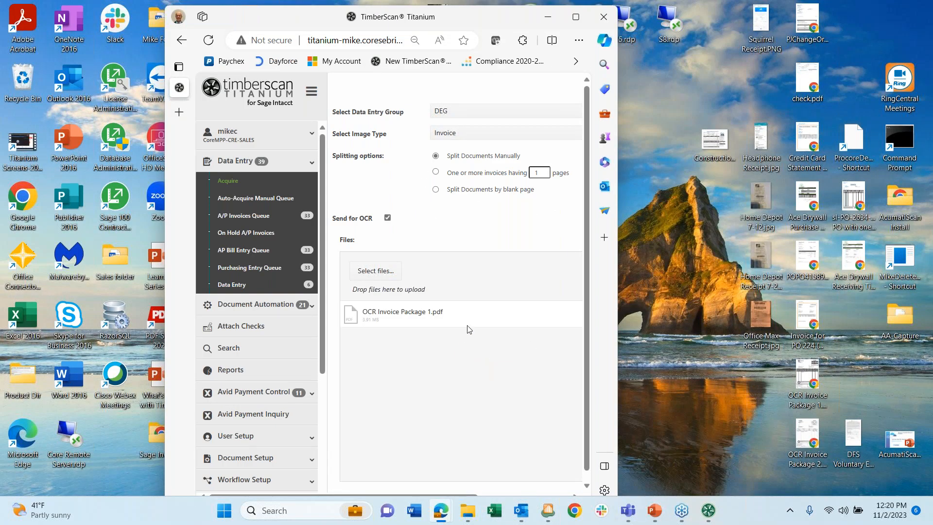
click(577, 19)
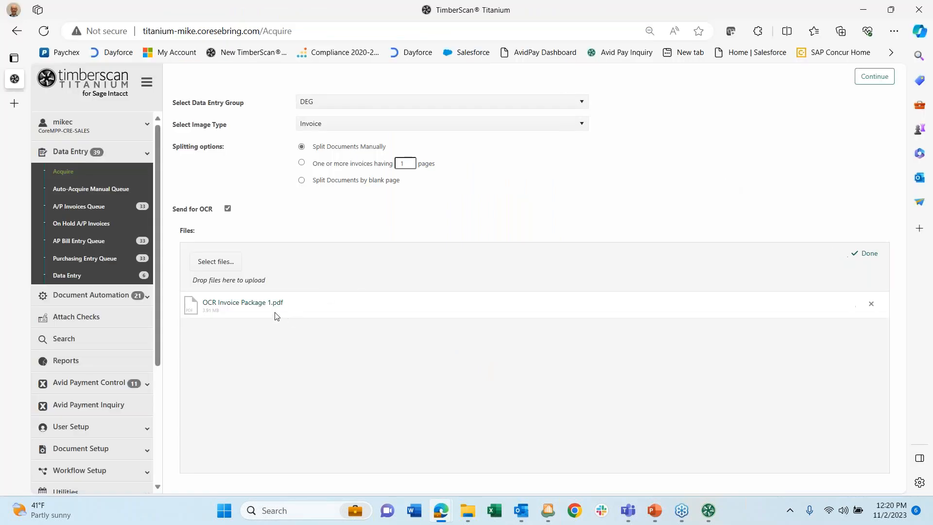
click(875, 78)
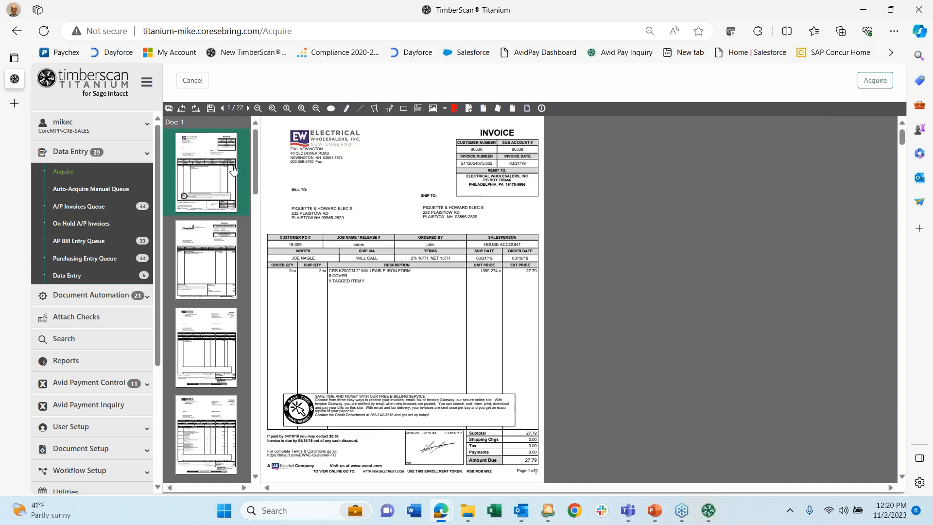
- Start a new document at page 2, the Graybar invoice, from its thumbnail menu
scroll(406, 211, down, 6)
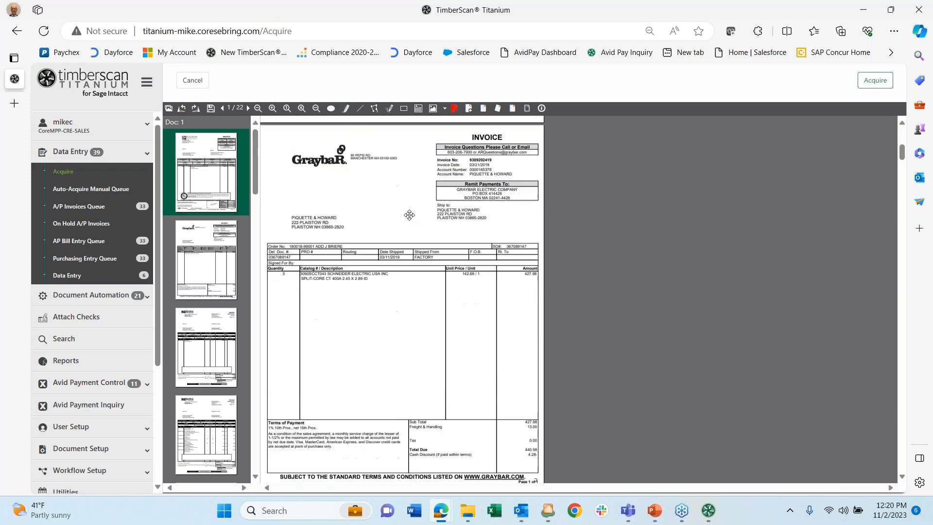
scroll(409, 215, up, 6)
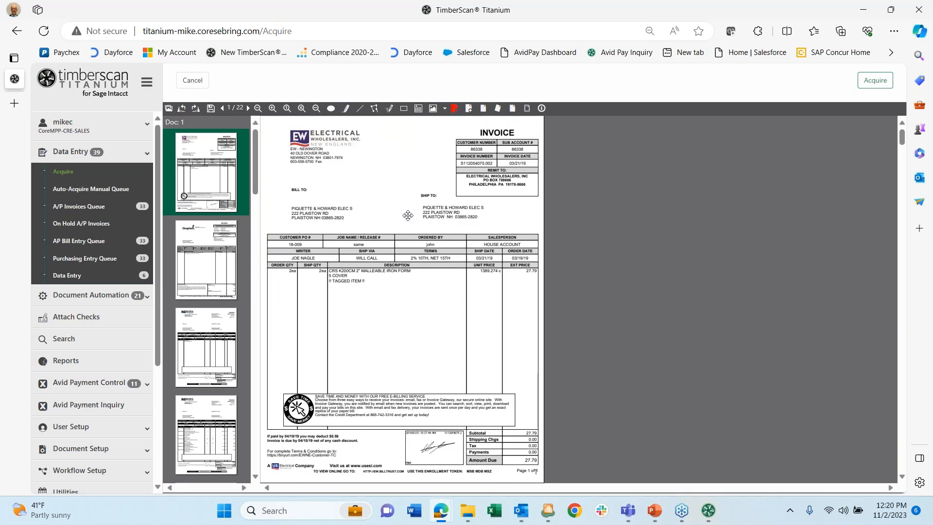
click(168, 109)
click(168, 110)
click(273, 108)
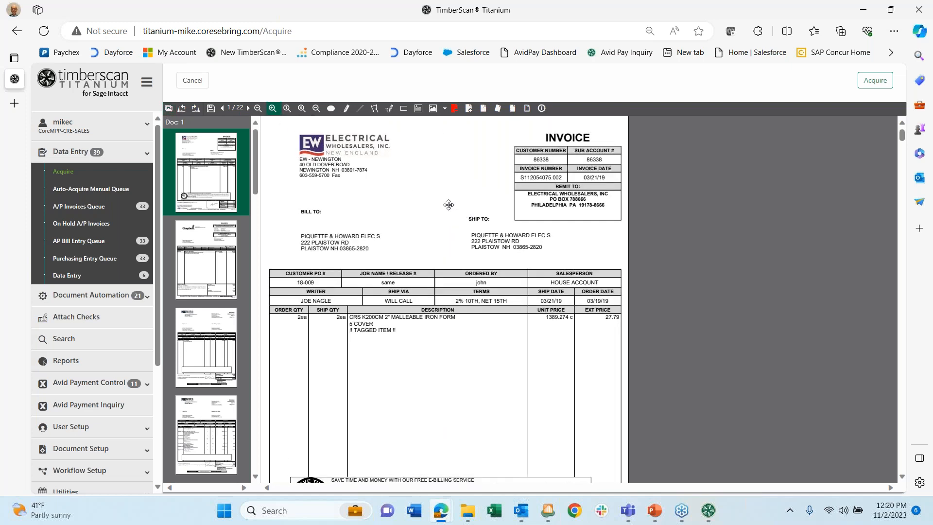
click(224, 251)
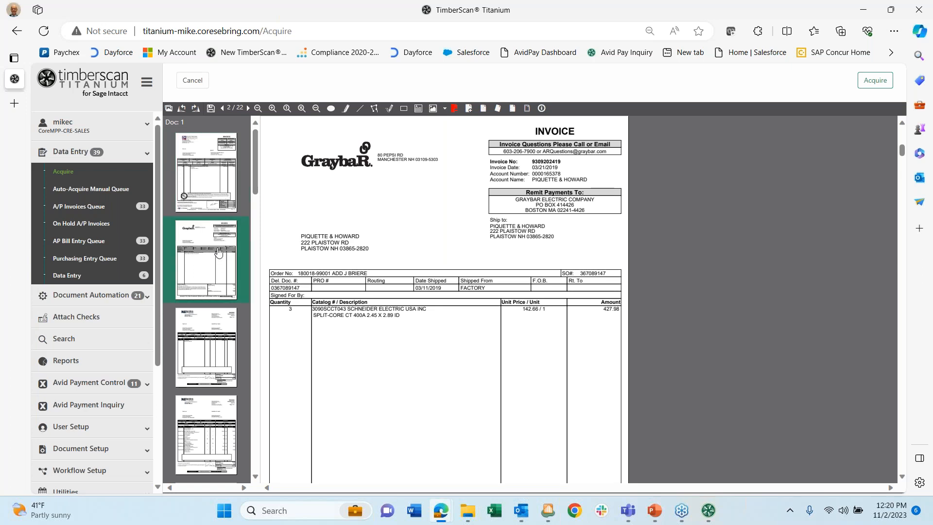
right_click(211, 276)
click(221, 282)
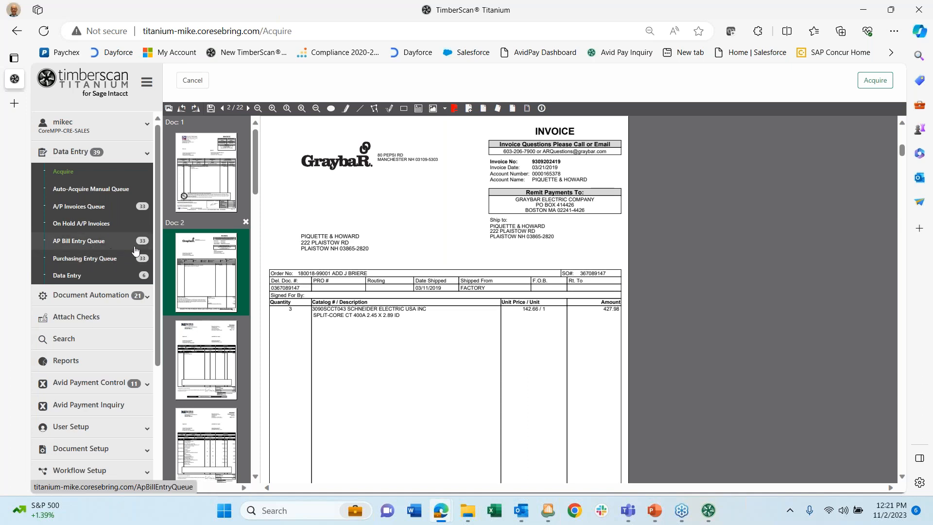
- Cancel the split package, then set the Acquire form to data entry group DEG and image type Invoice
click(193, 82)
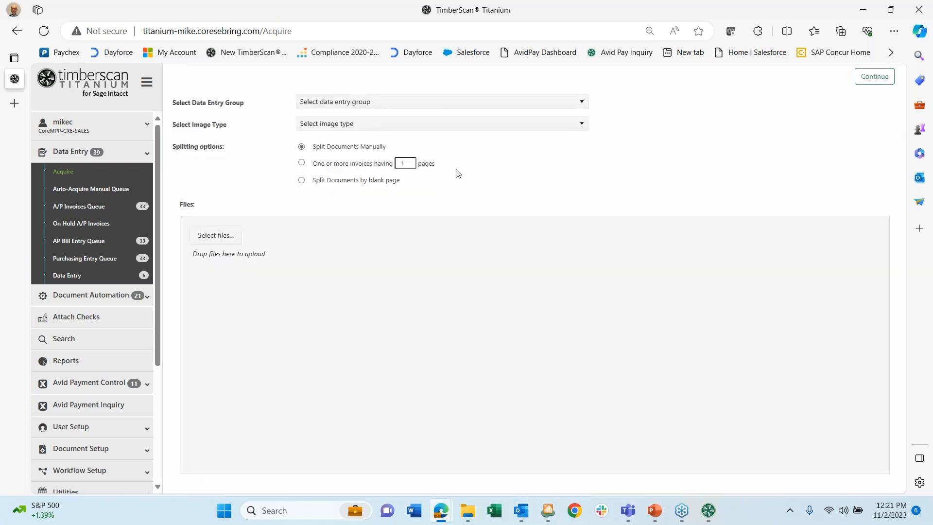
click(582, 104)
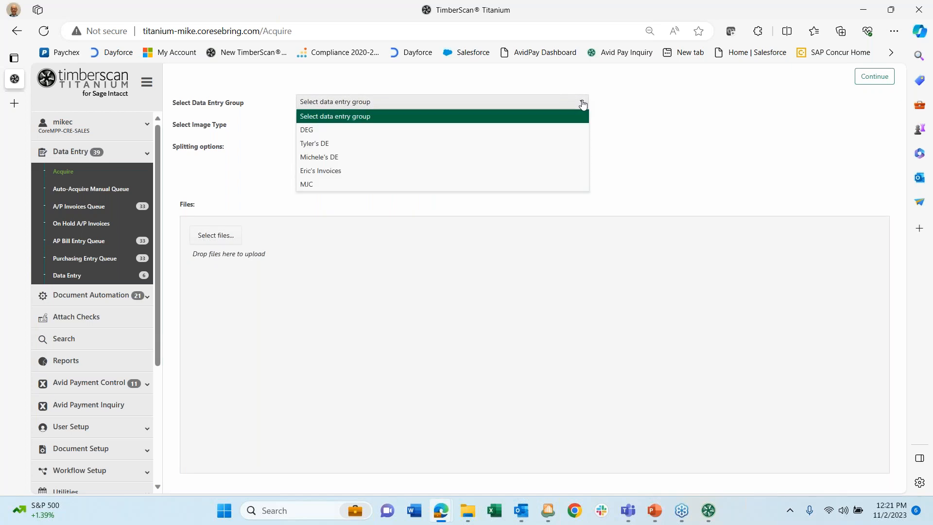
click(305, 130)
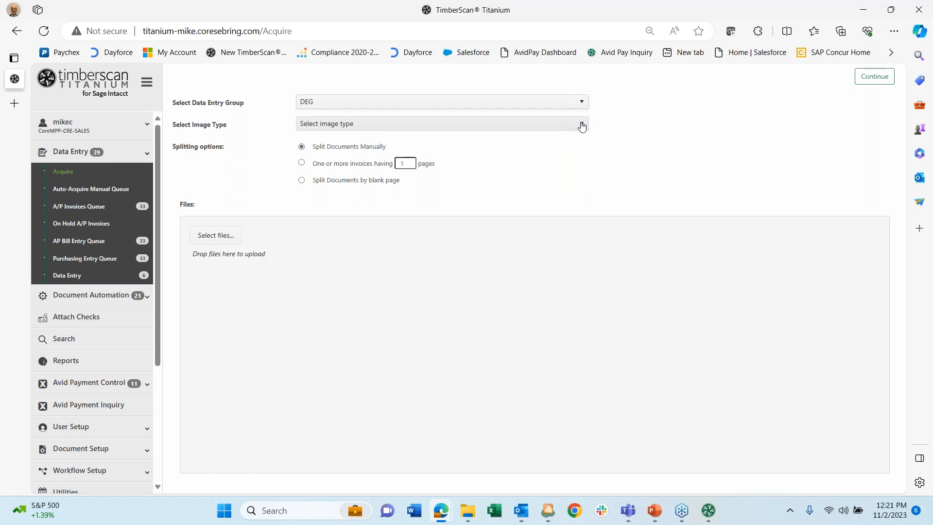
click(582, 126)
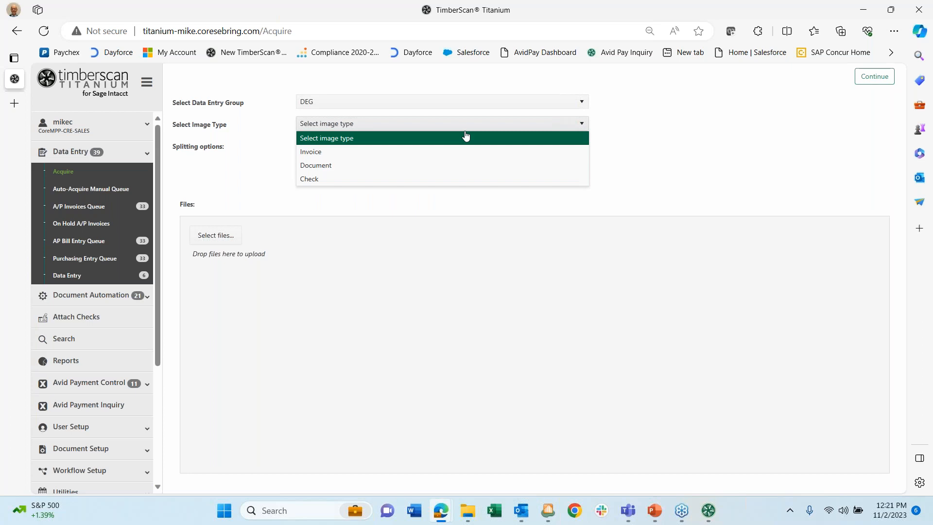
click(304, 152)
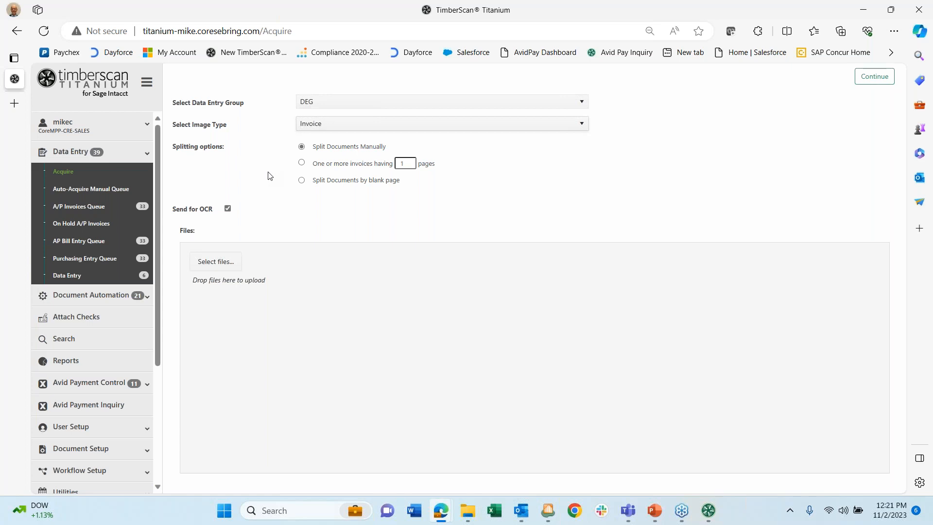
- In the file picker, highlight six files starting with Compliance Completion Cert 2023.pdf
click(214, 262)
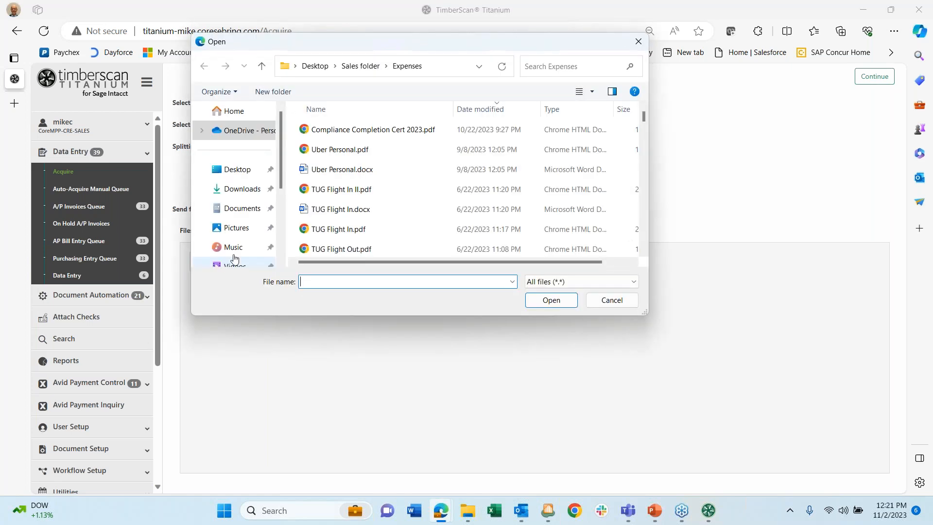
click(325, 133)
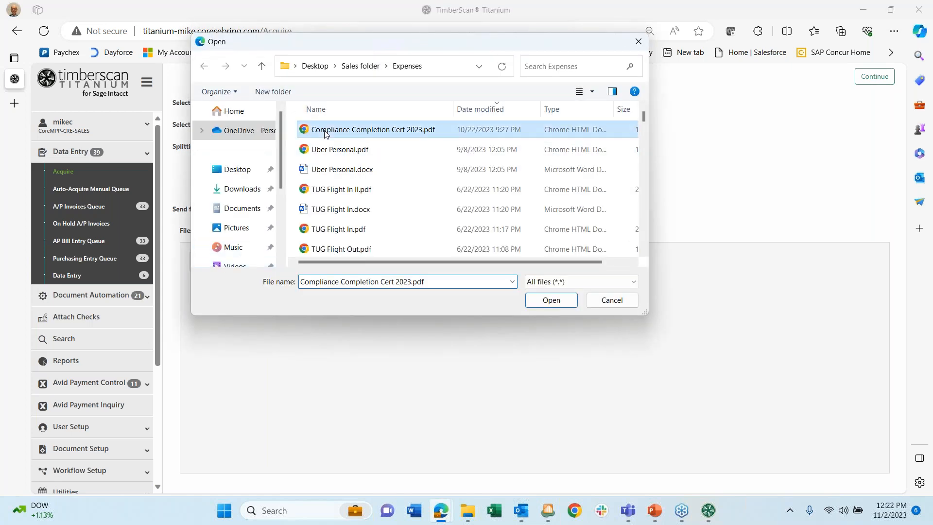
key(shift+Down)
key(shift+Down)
key(shift+Down)
key(shift+Down)
key(shift+Down)
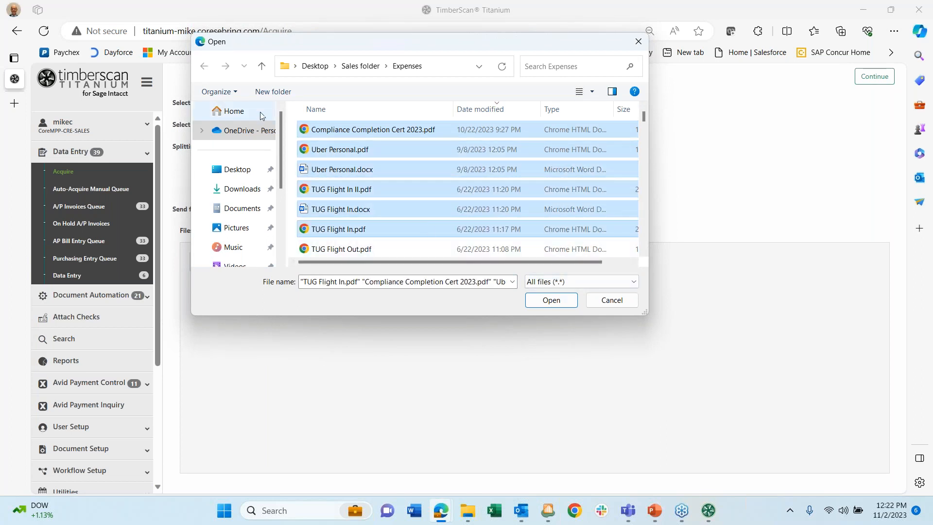
drag(280, 139, 286, 194)
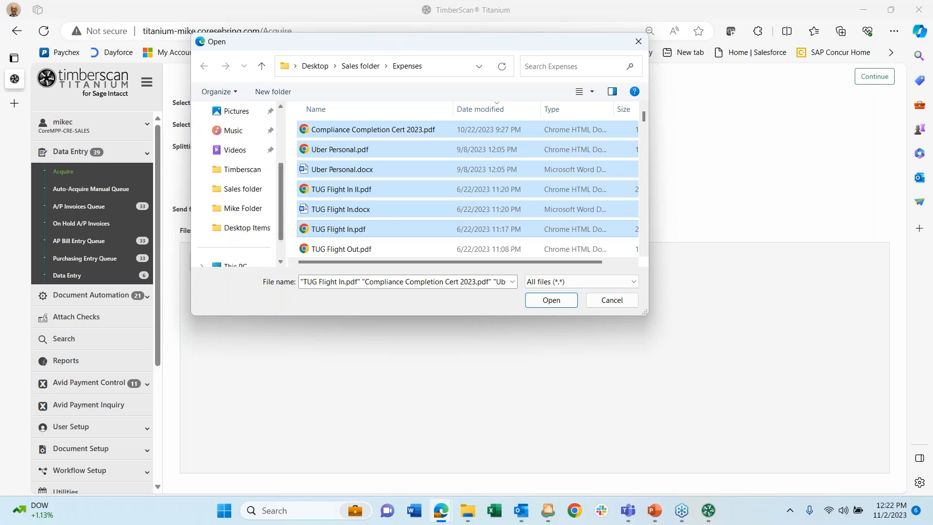
- Browse to ProgramData > Timberscan > Images, then close the picker without choosing files
click(249, 171)
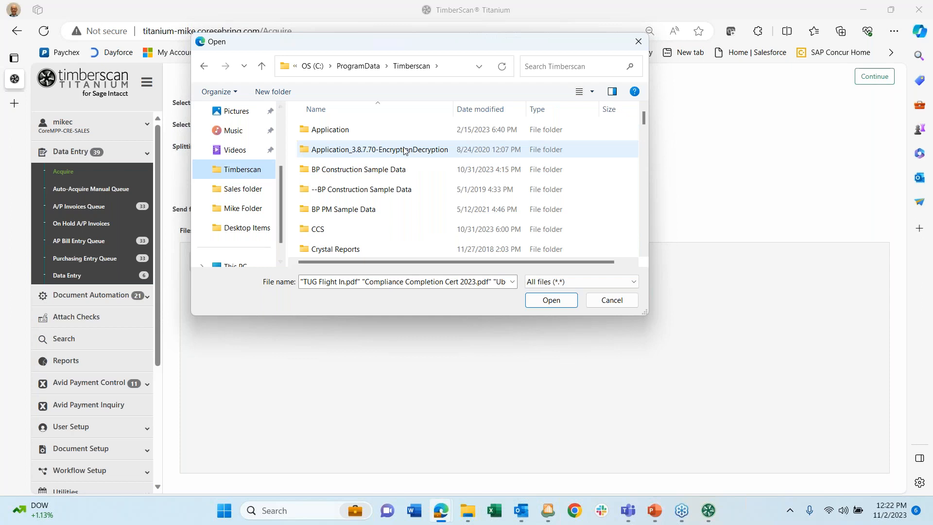
scroll(404, 151, down, 5)
scroll(403, 152, down, 8)
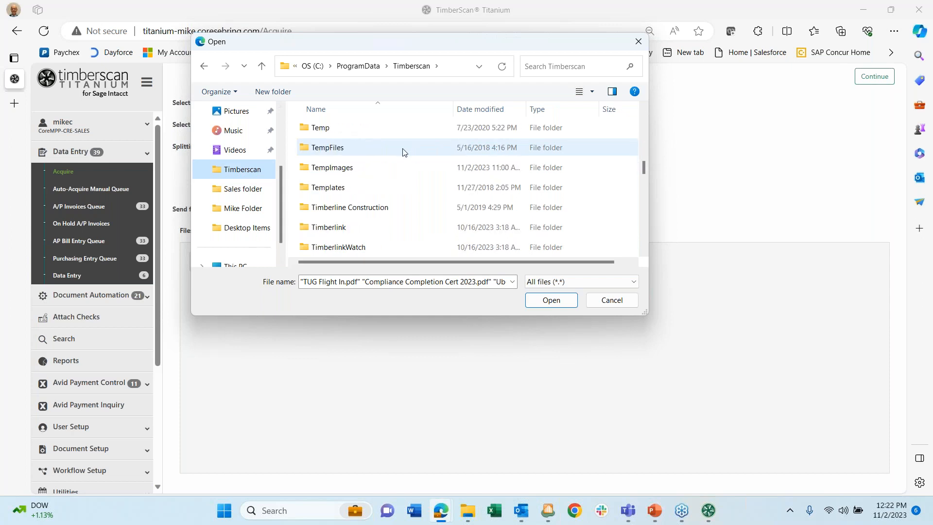
scroll(403, 153, up, 3)
scroll(403, 154, up, 10)
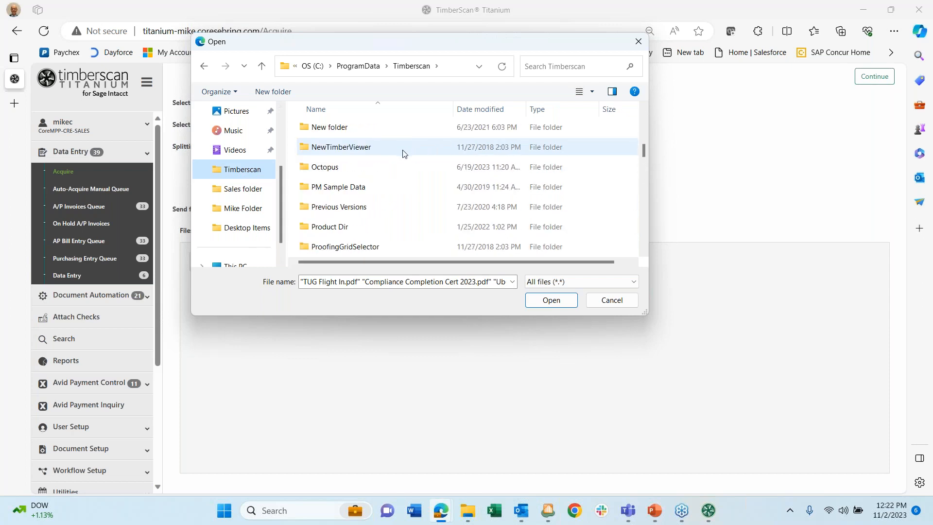
scroll(403, 154, up, 3)
scroll(403, 153, down, 5)
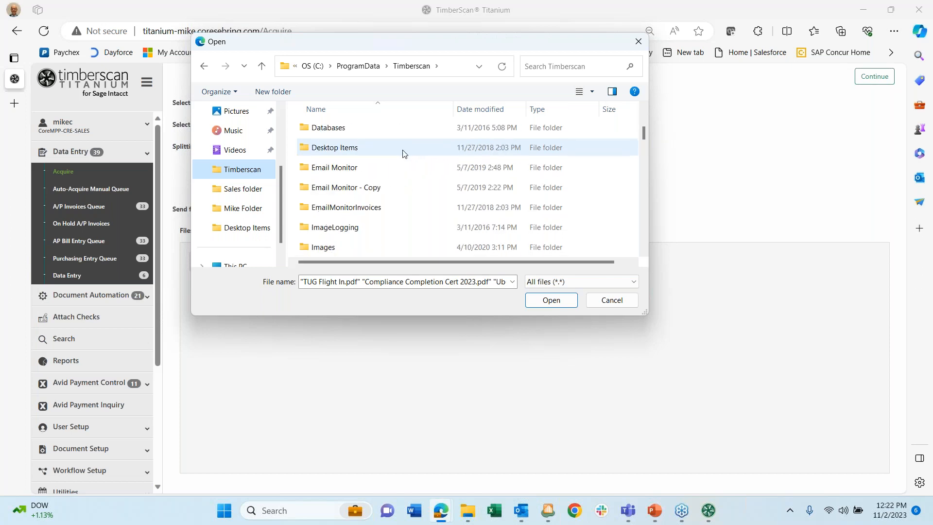
scroll(403, 153, up, 1)
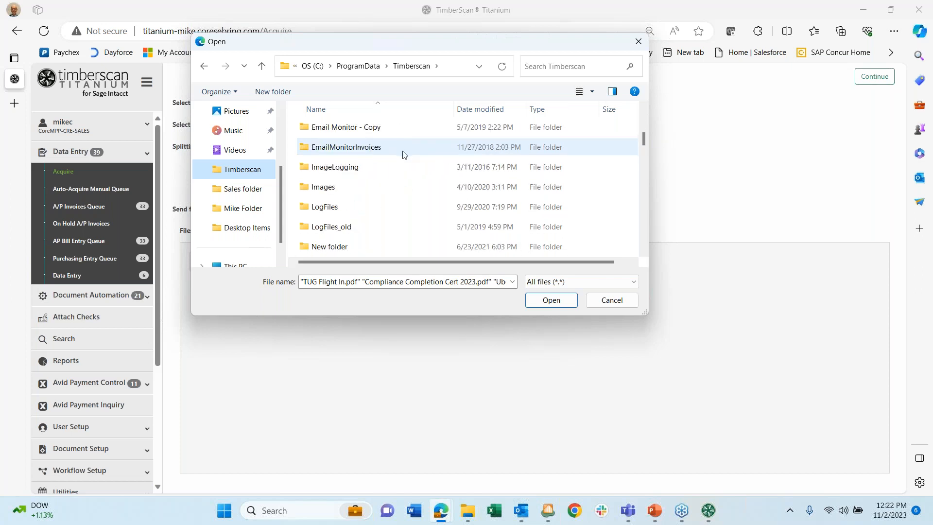
double_click(323, 187)
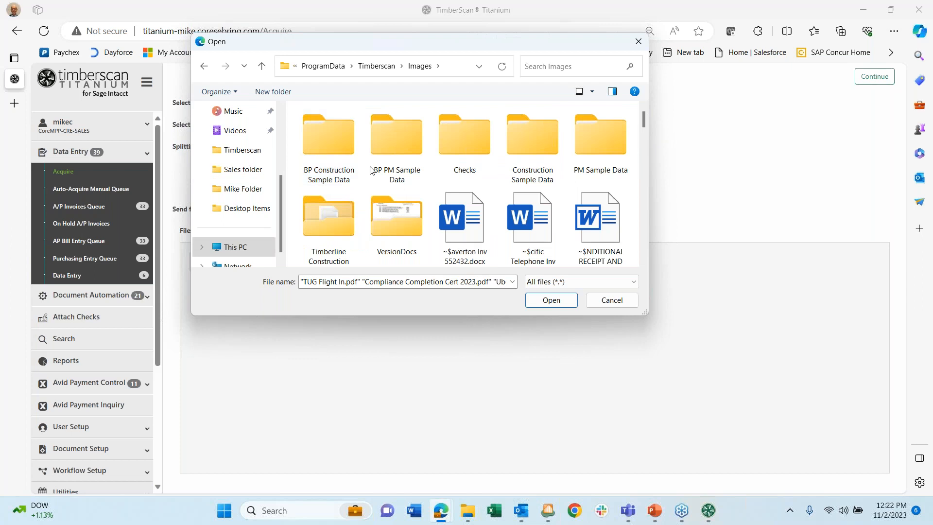
click(607, 303)
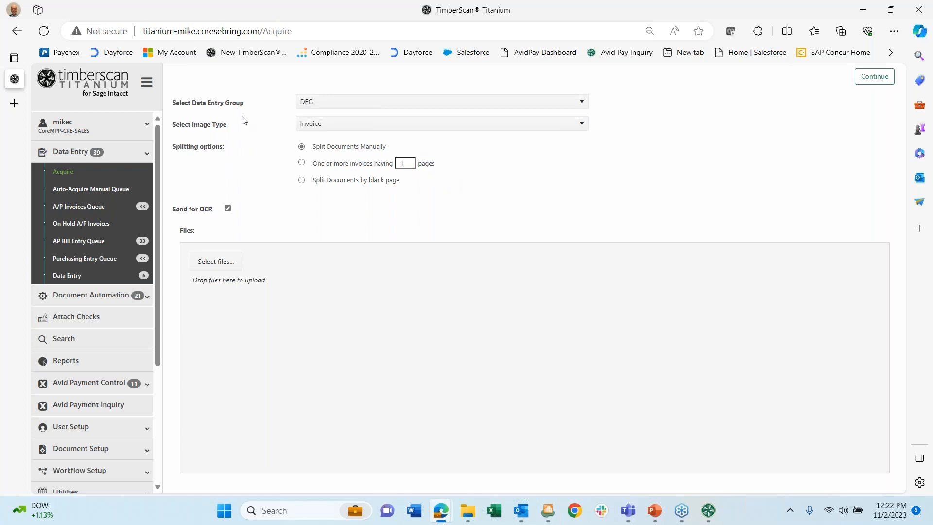
- Upload the seven PDFs, A1 Electric.pdf through Payne.pdf, from Desktop > Invoices > AP Capture Invoices
click(222, 262)
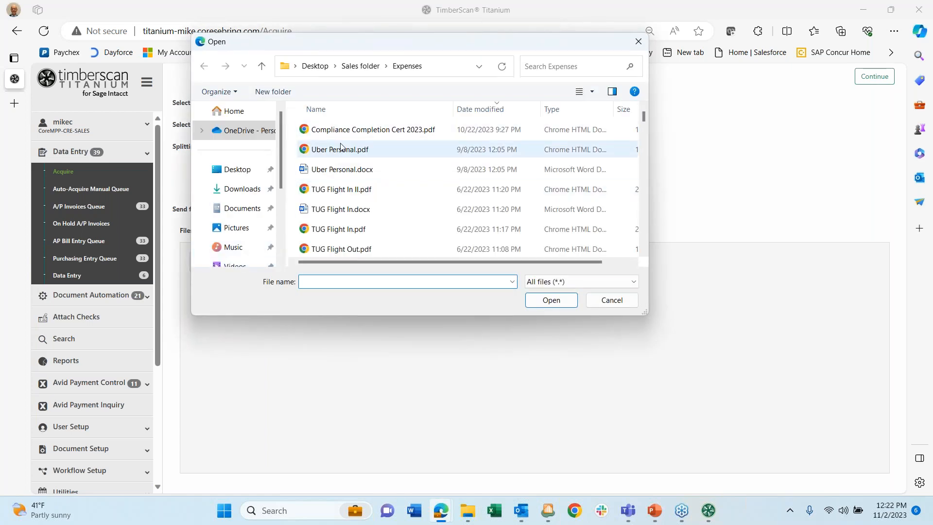
click(240, 170)
scroll(366, 163, down, 1)
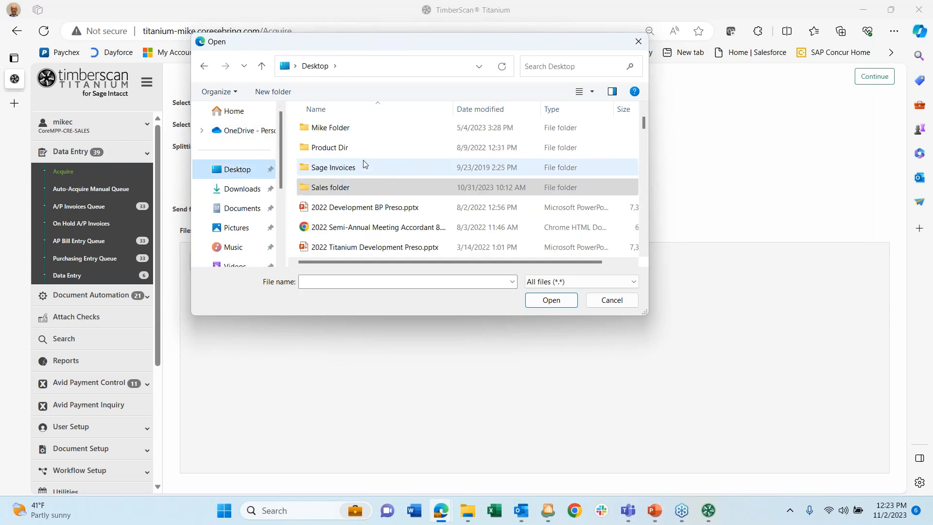
scroll(377, 152, up, 1)
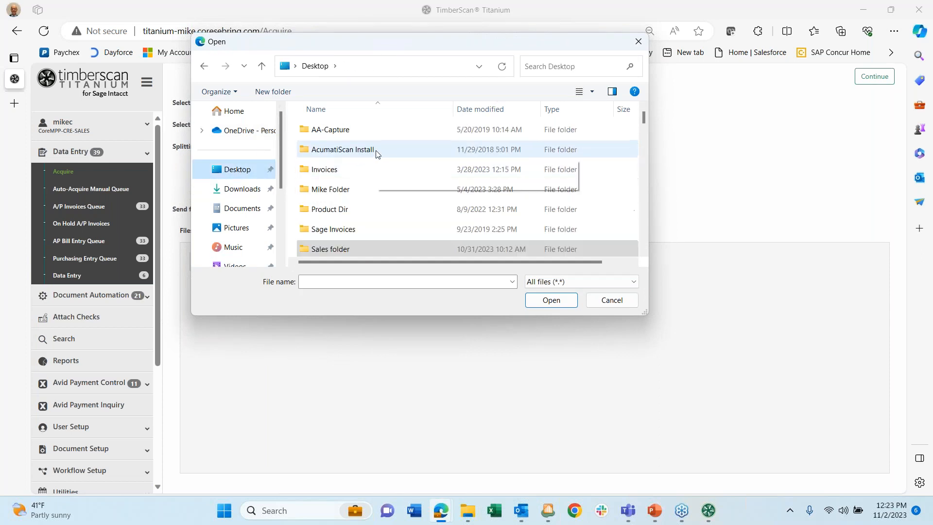
double_click(329, 170)
double_click(340, 151)
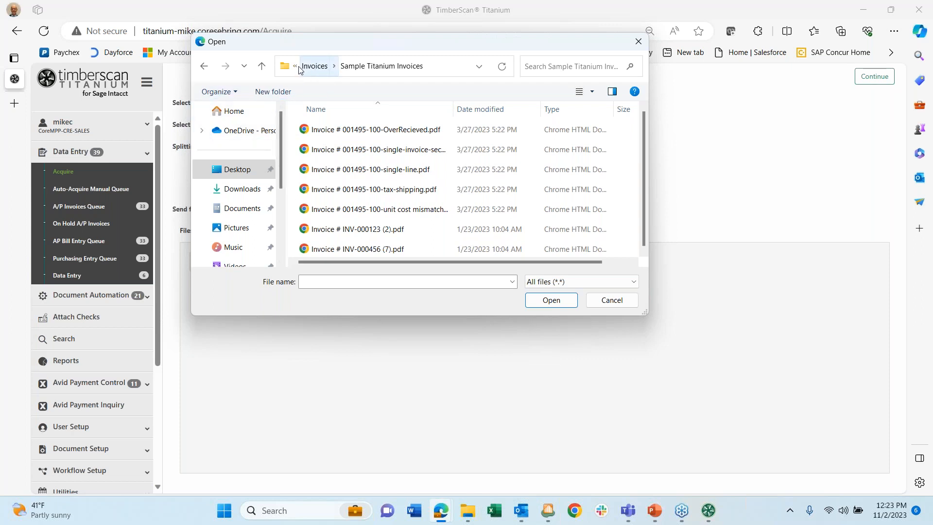
click(296, 67)
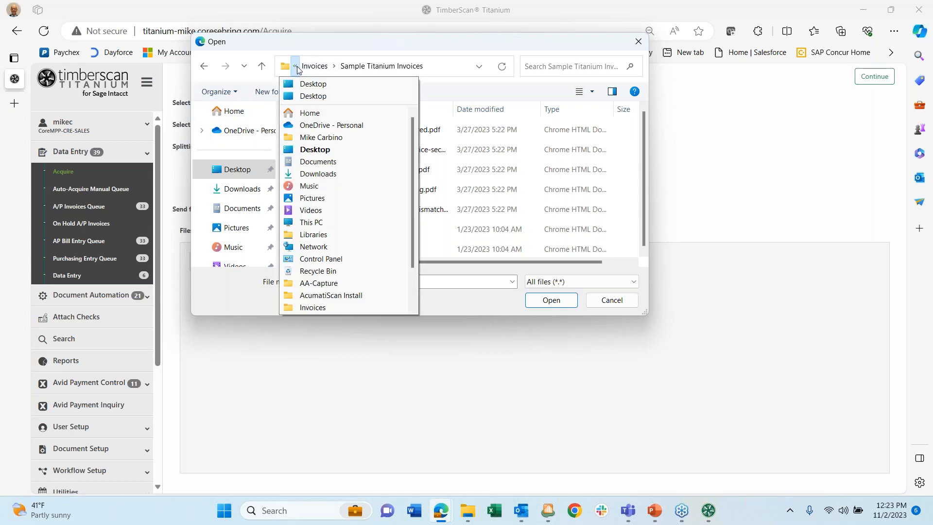
mouse_move(313, 73)
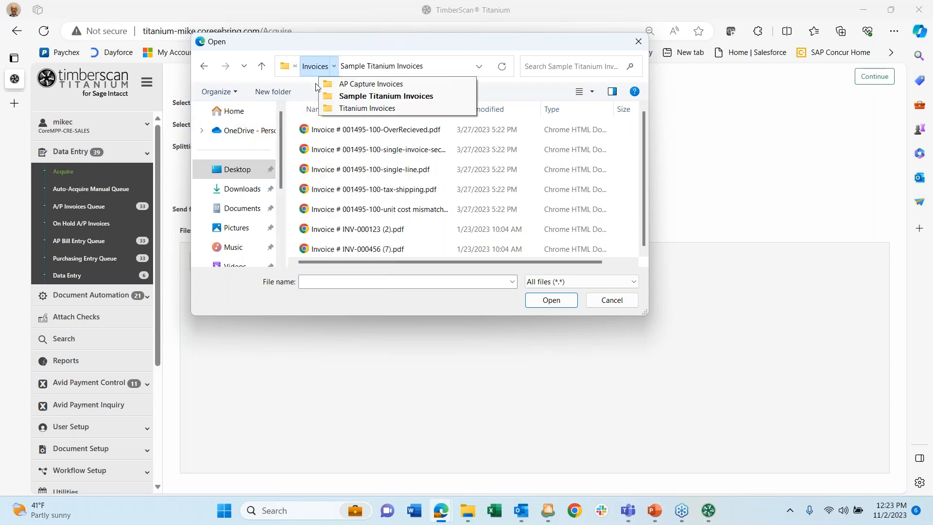
click(349, 84)
click(331, 136)
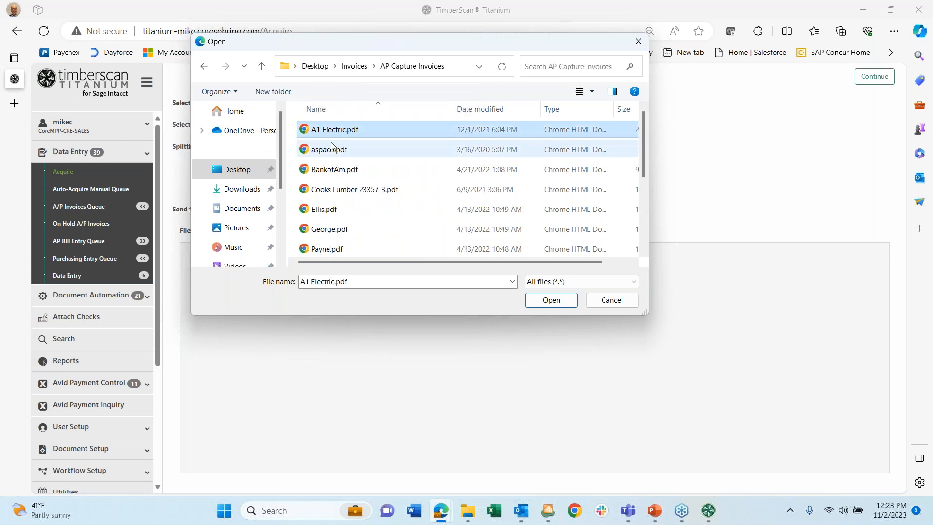
key(shift+Down)
key(shift+Down)
key(shift+Down)
key(shift+Down)
key(shift+Down)
key(shift+Down)
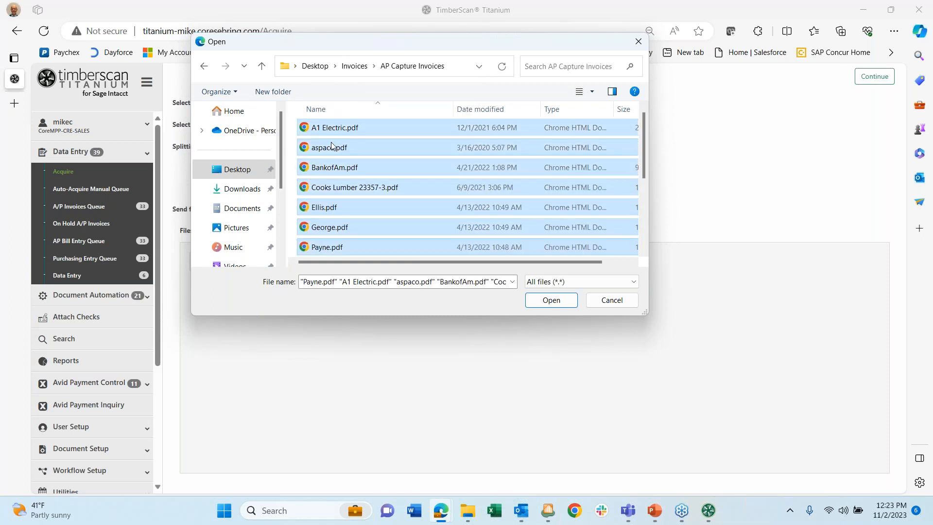
click(540, 299)
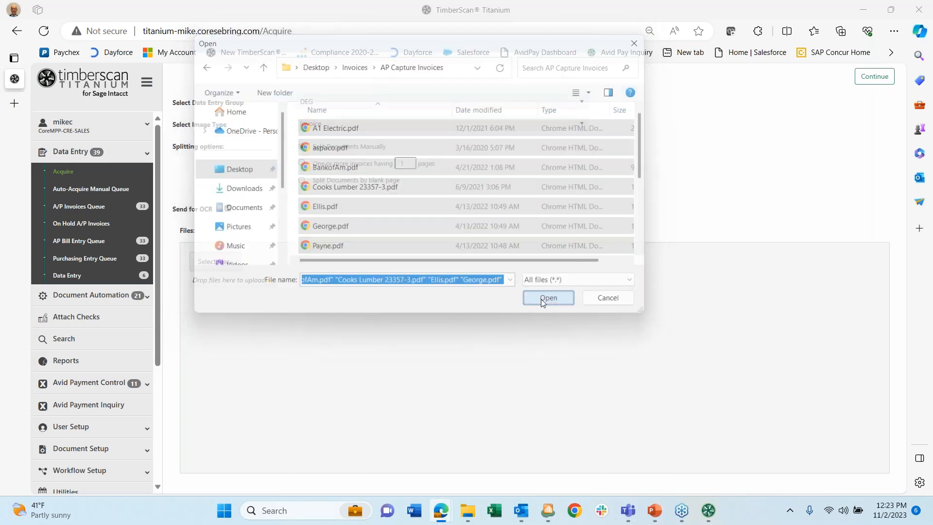
- Continue to the preview and review the split Doc thumbnails, including Doc 2
click(882, 76)
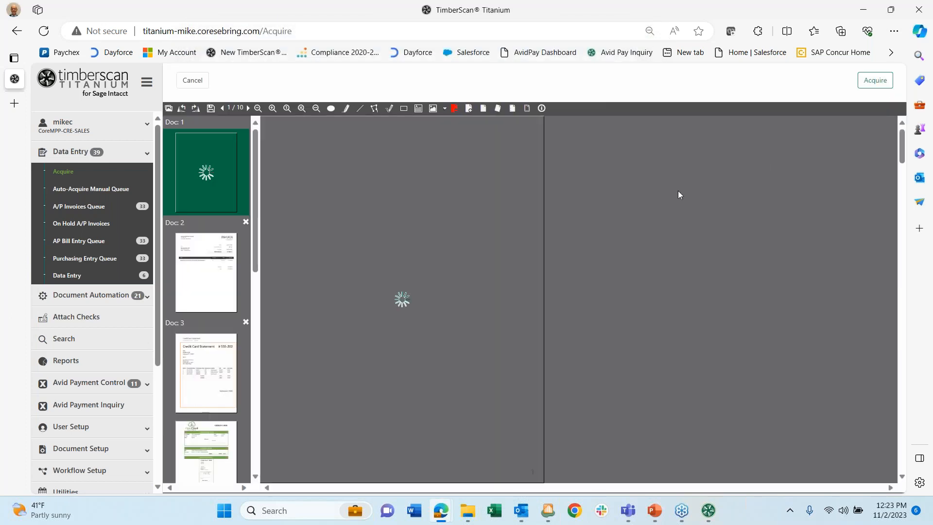
click(226, 266)
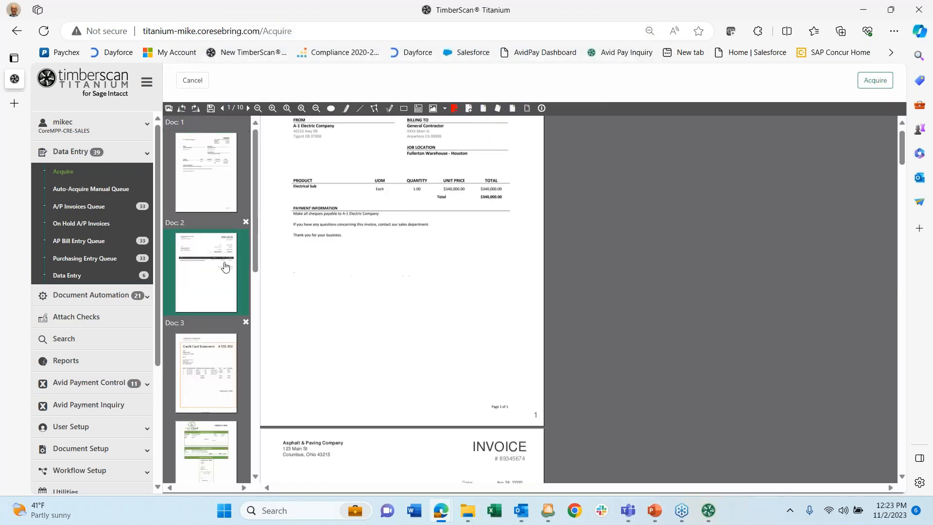
scroll(347, 263, down, 15)
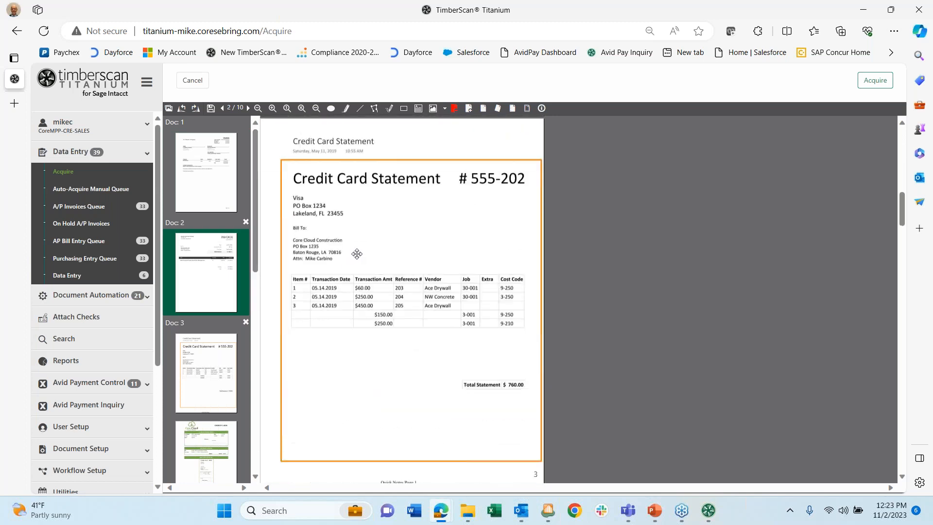
scroll(360, 256, up, 15)
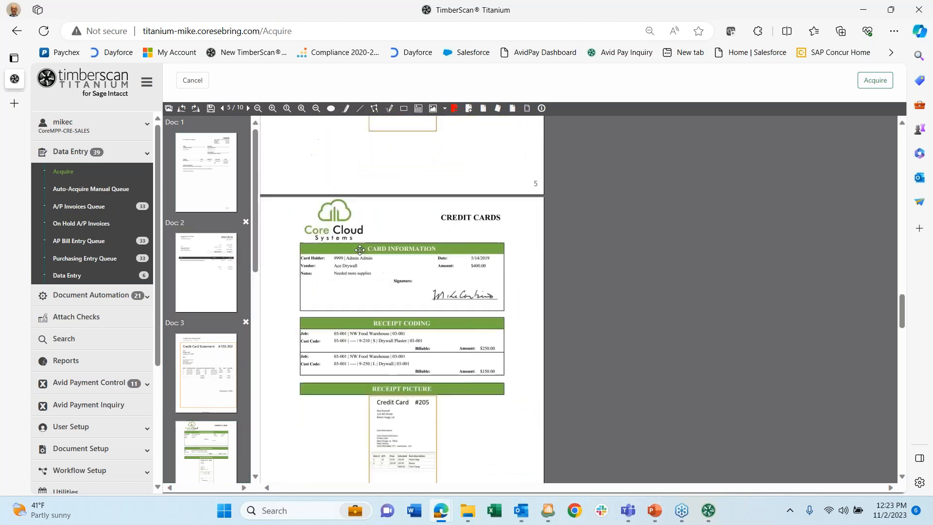
scroll(360, 242, up, 5)
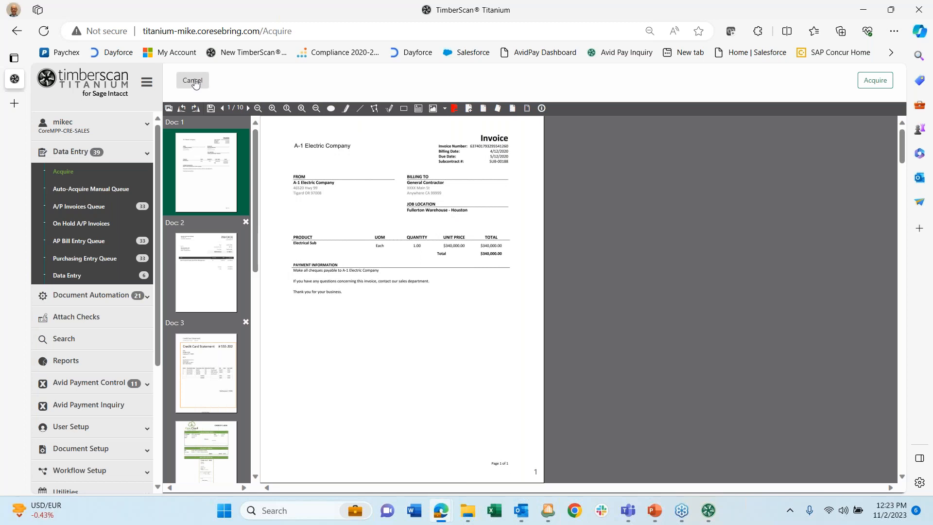
- Cancel the document preview to return to a blank Acquire setup form
click(196, 83)
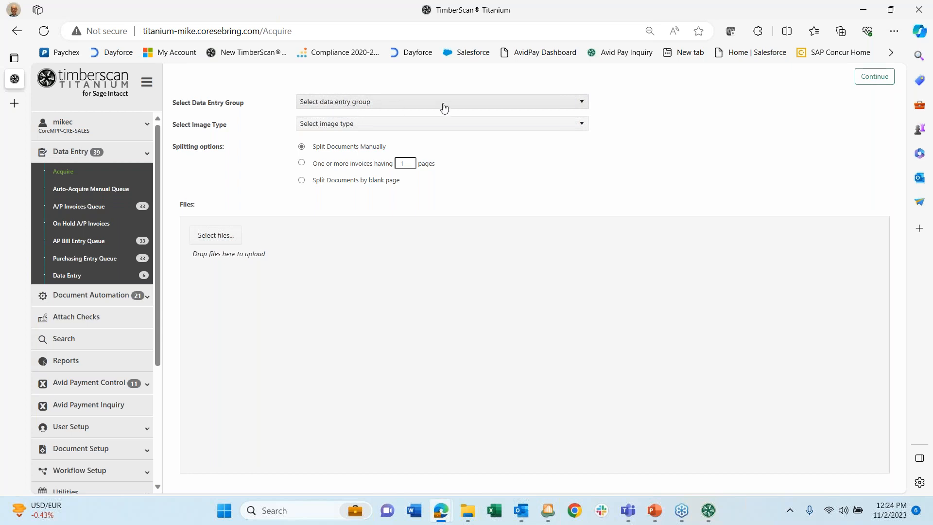
- Choose DEG as the data entry group and Invoice as the image type
click(584, 103)
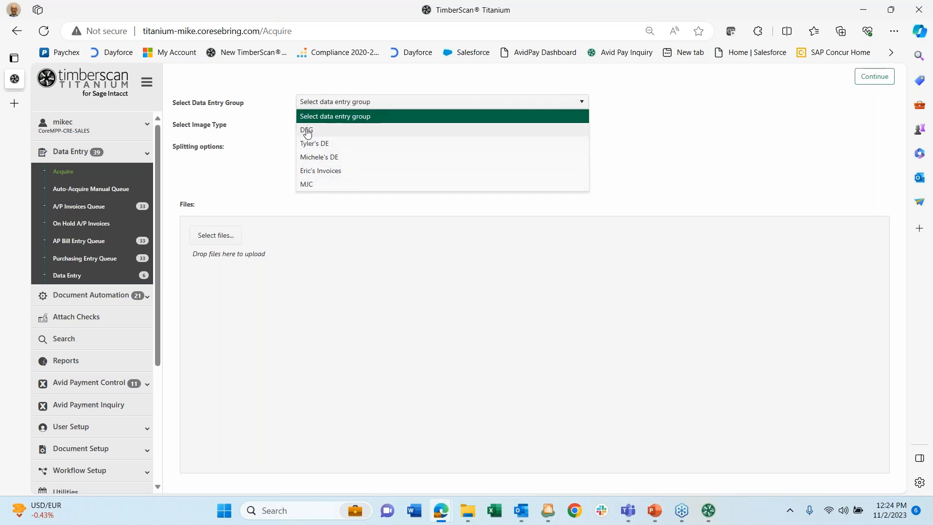
click(307, 132)
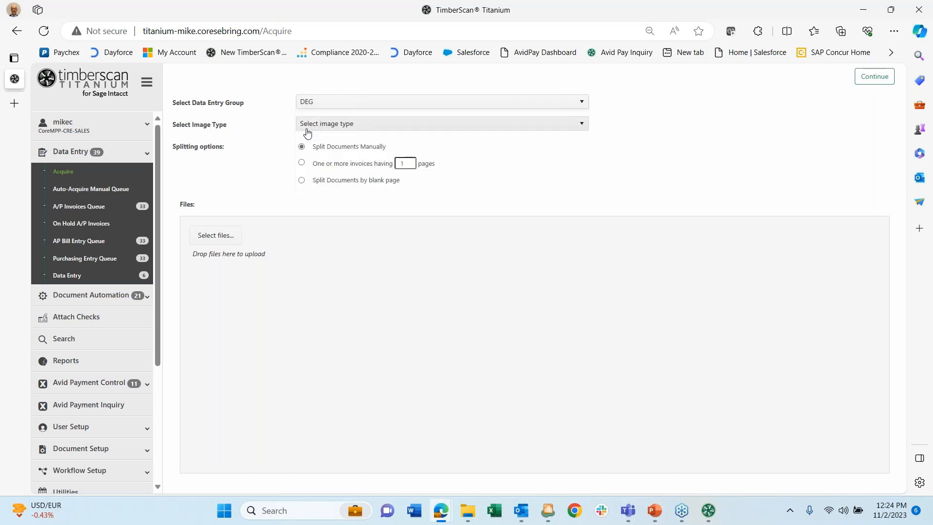
click(462, 124)
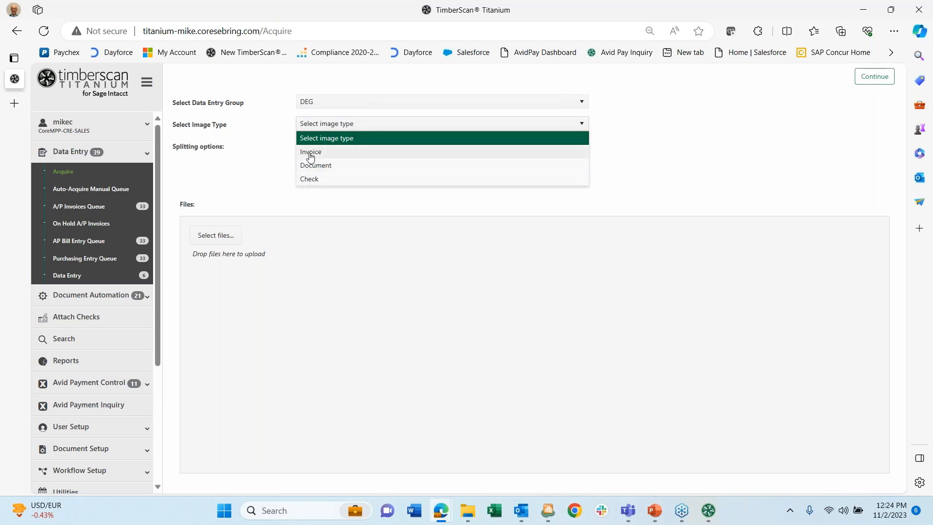
click(311, 154)
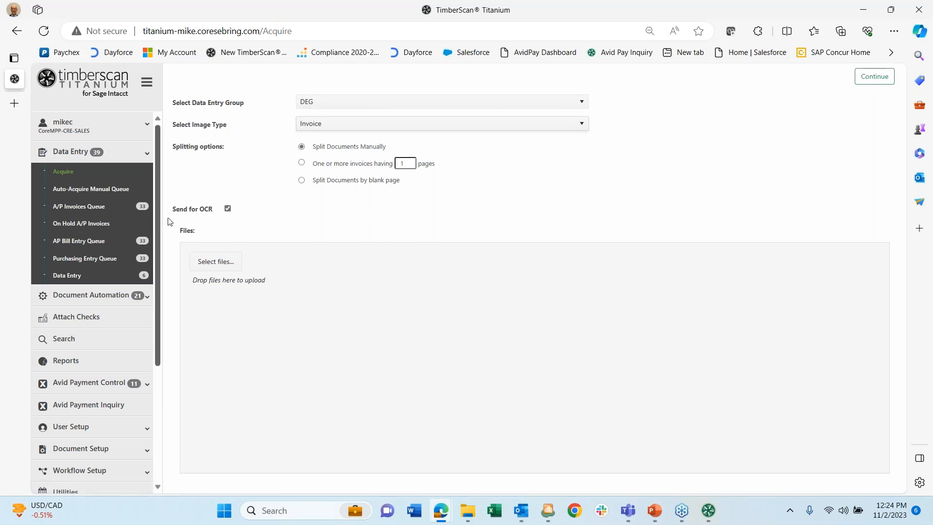
scroll(80, 287, down, 2)
scroll(84, 293, down, 1)
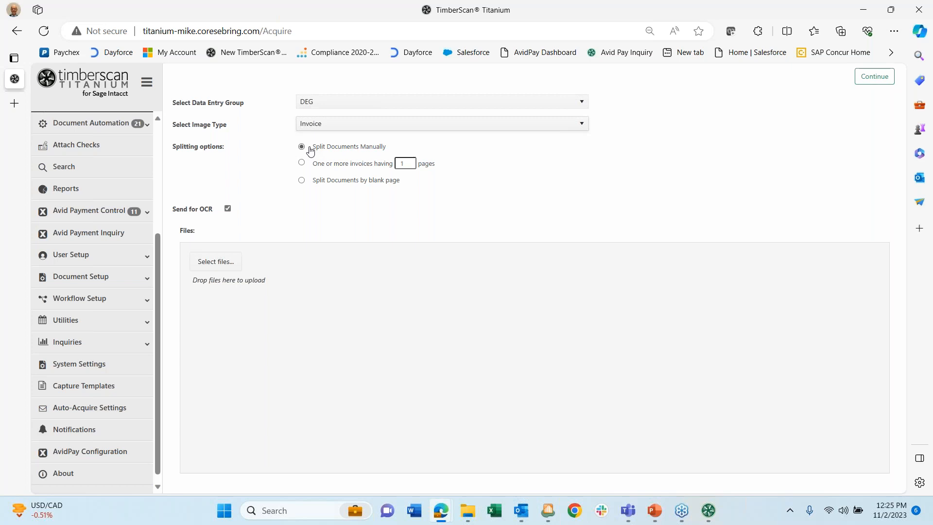
- Sign back in with the saved credentials, then edit the '*' sender rule in Auto-Acquire Settings
click(94, 407)
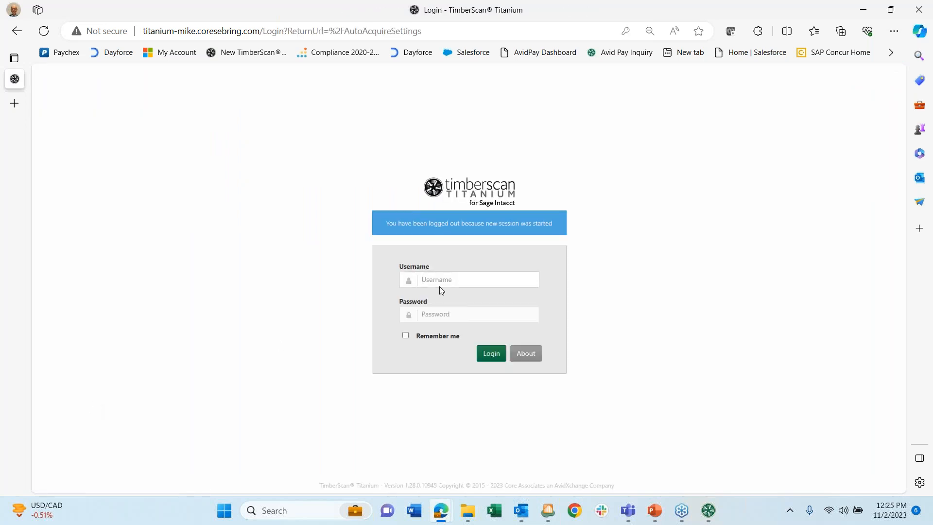
click(440, 281)
click(428, 317)
click(491, 353)
click(546, 162)
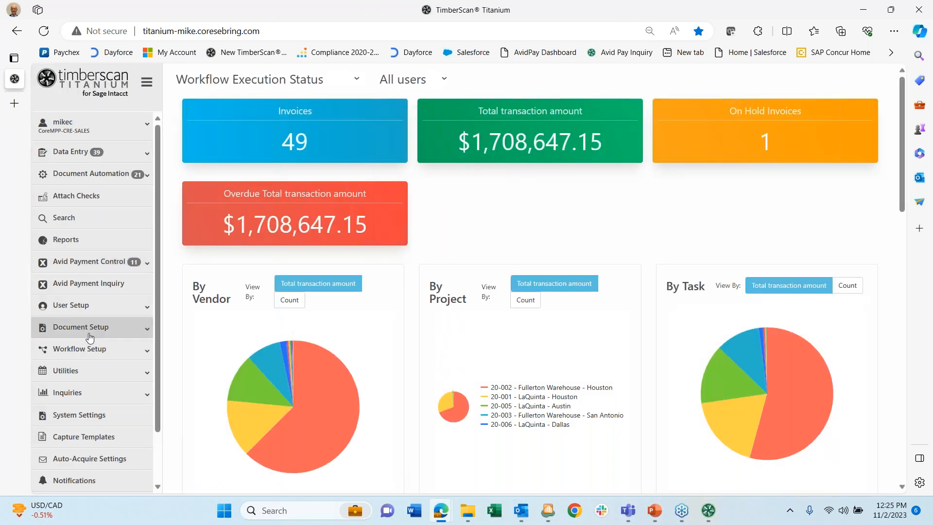
click(76, 458)
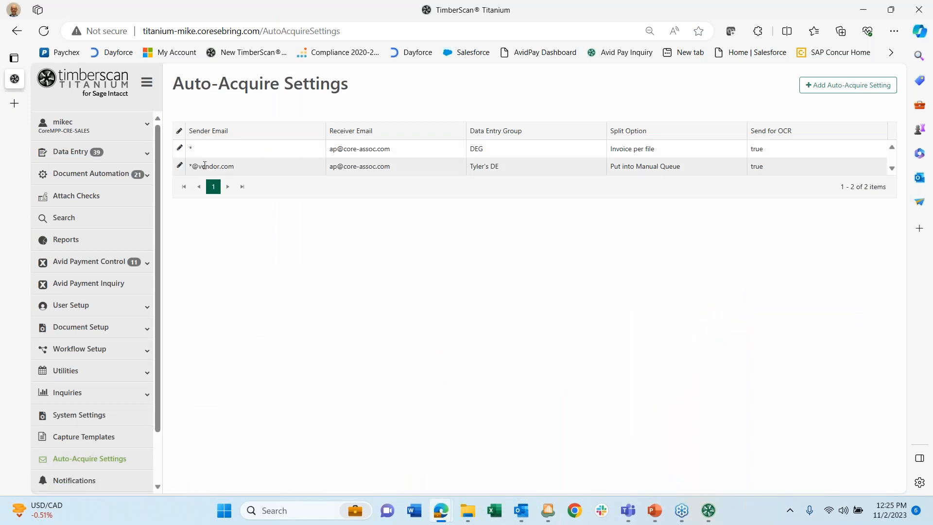
click(180, 148)
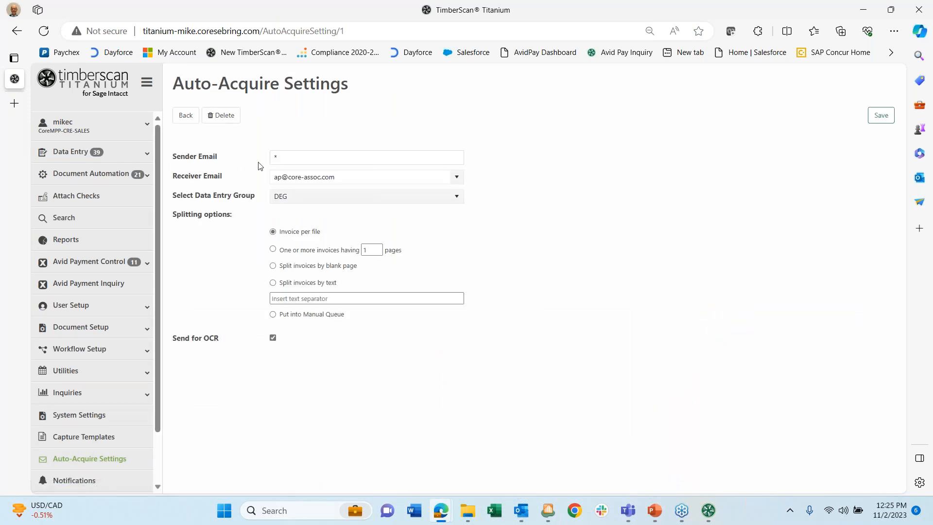
- Replace the sender e-mail with the vendor's address and split invoices by the text 'Invoice 1 of'
double_click(278, 159)
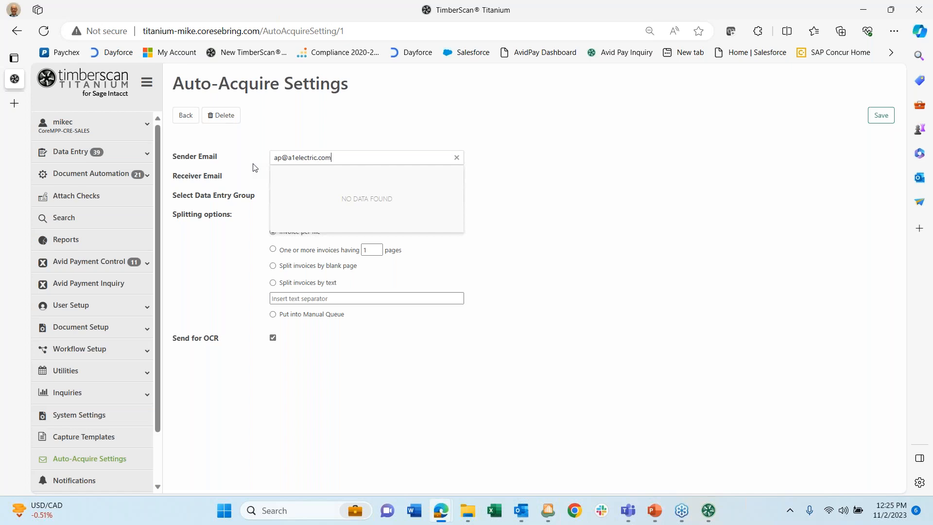
key(Tab)
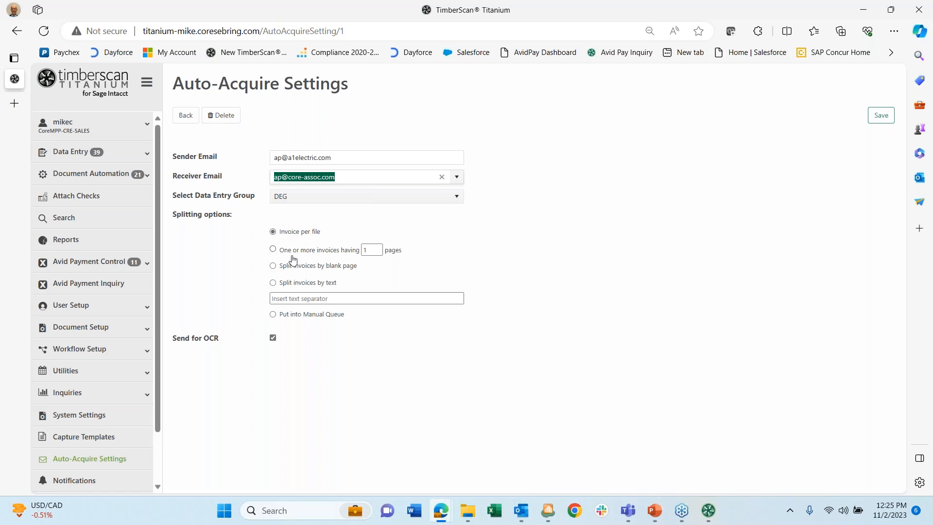
click(273, 284)
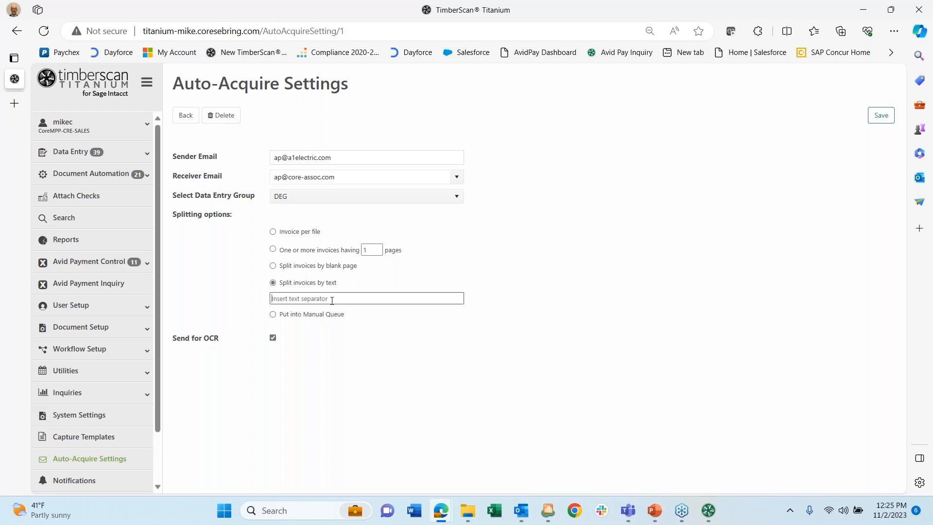
text(INvoice 1 of)
key(Left)
key(Left)
key(Left)
key(BackSpace)
text(n)
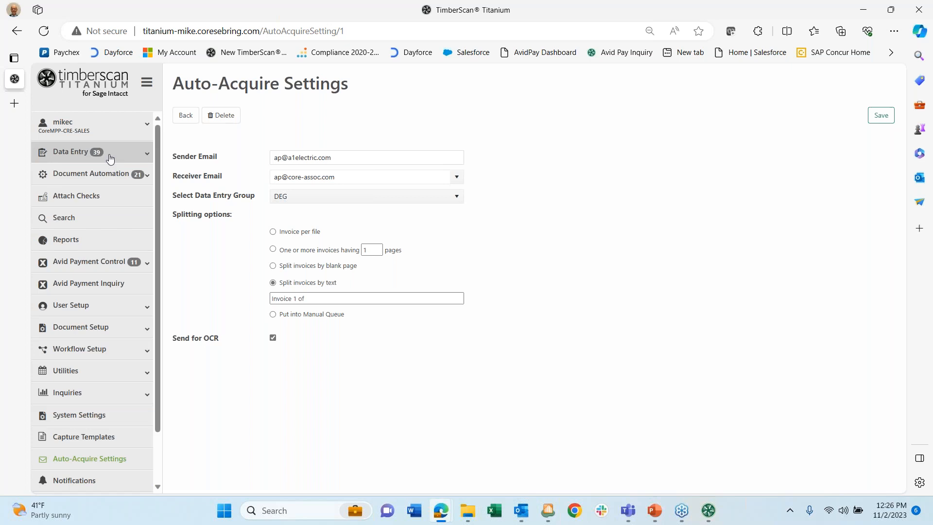
- Open the Purchasing Entry Queue from the Data Entry section of the sidebar
click(108, 152)
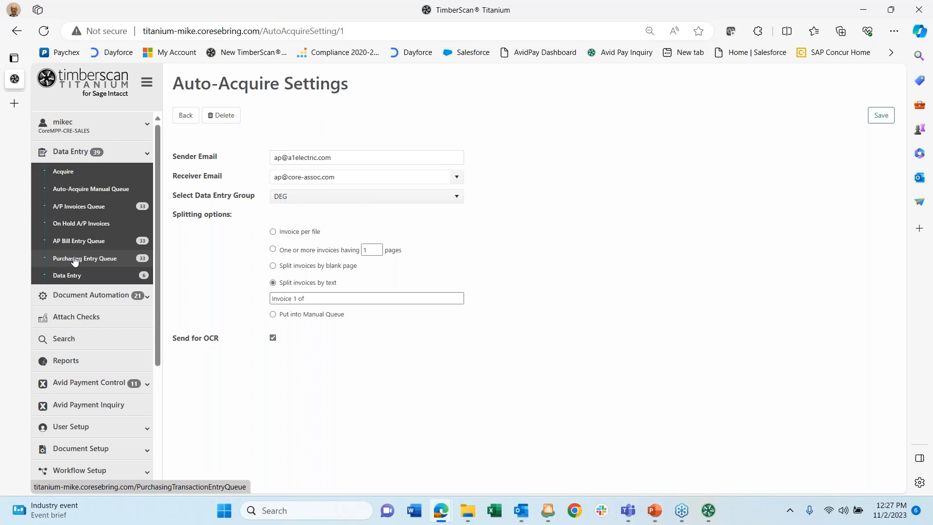
click(75, 260)
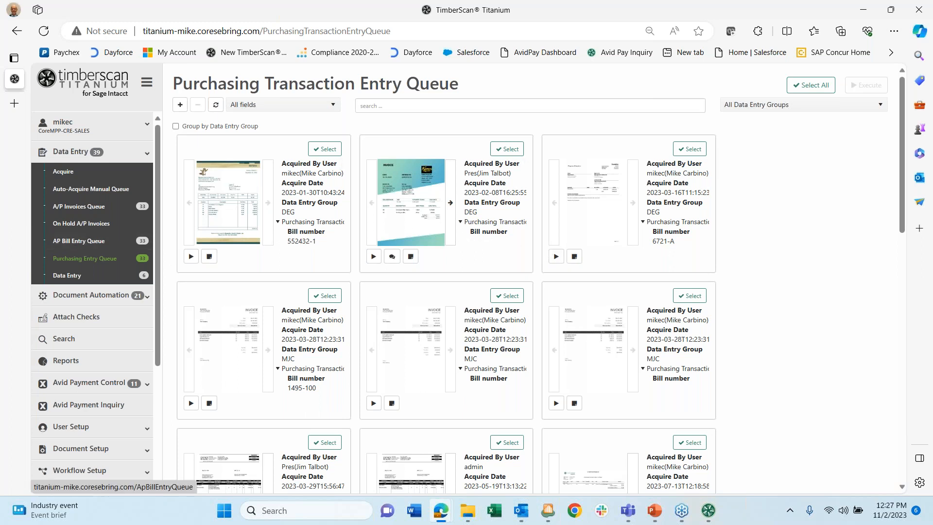
- Start entry of the third queue card, Payne Electric bill 6721-A
click(557, 257)
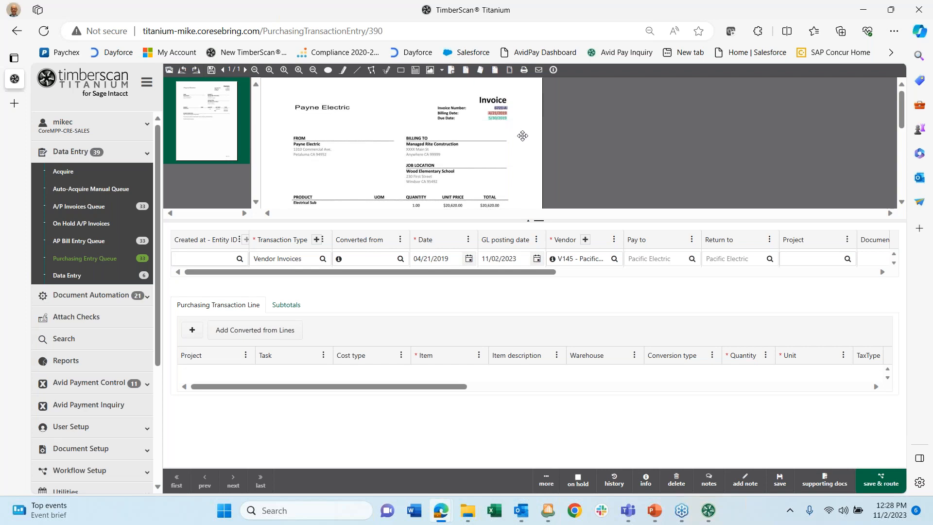
scroll(522, 136, down, 1)
scroll(523, 136, up, 1)
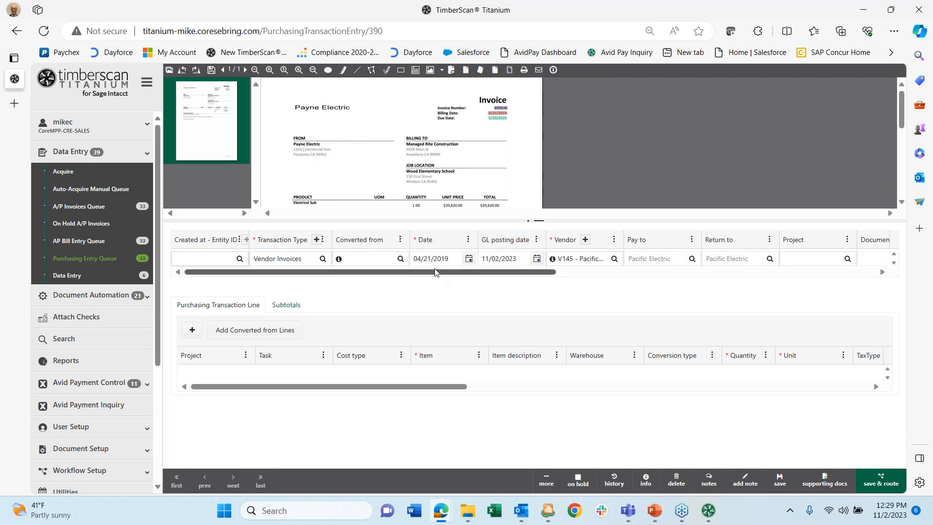
drag(436, 270, 689, 272)
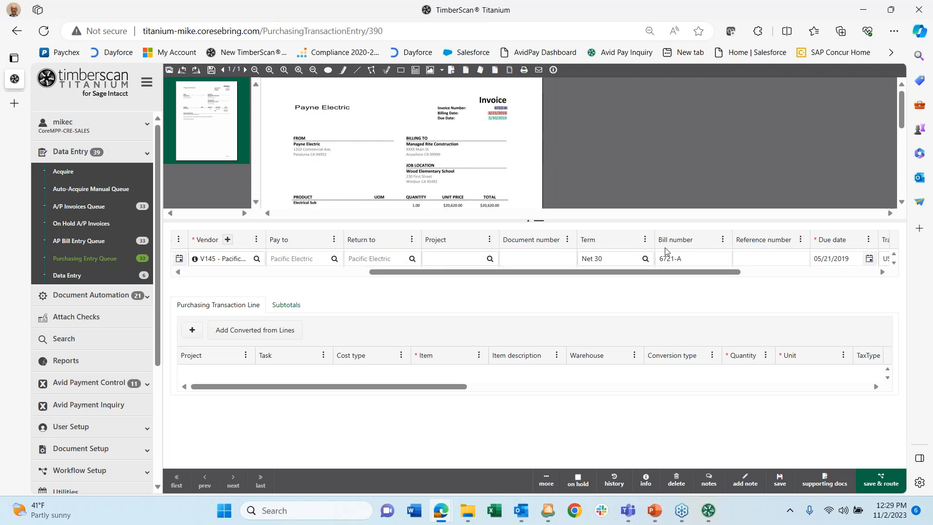
scroll(699, 272, right, 3)
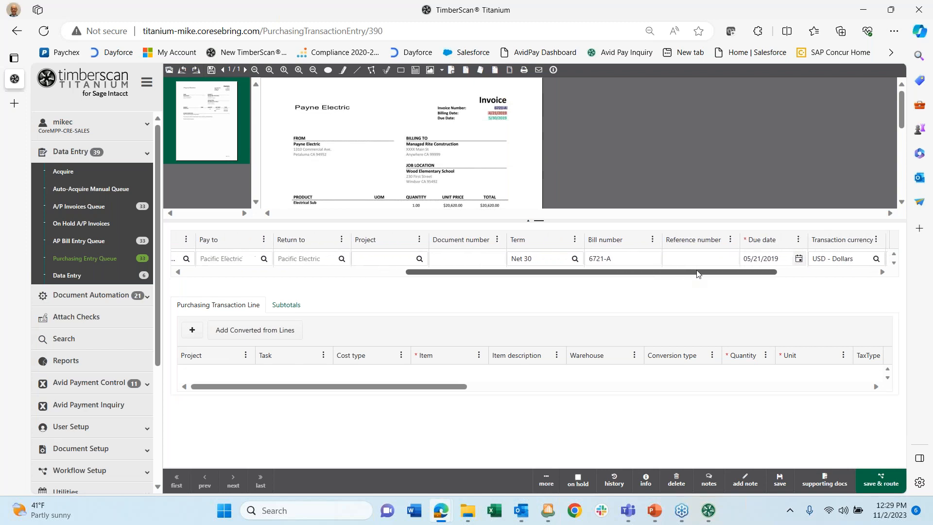
scroll(737, 258, right, 5)
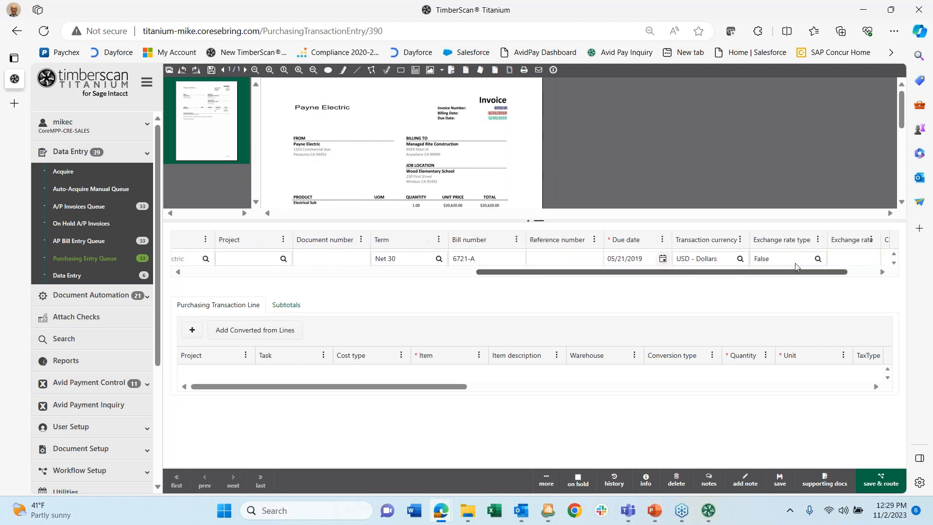
scroll(788, 263, left, 15)
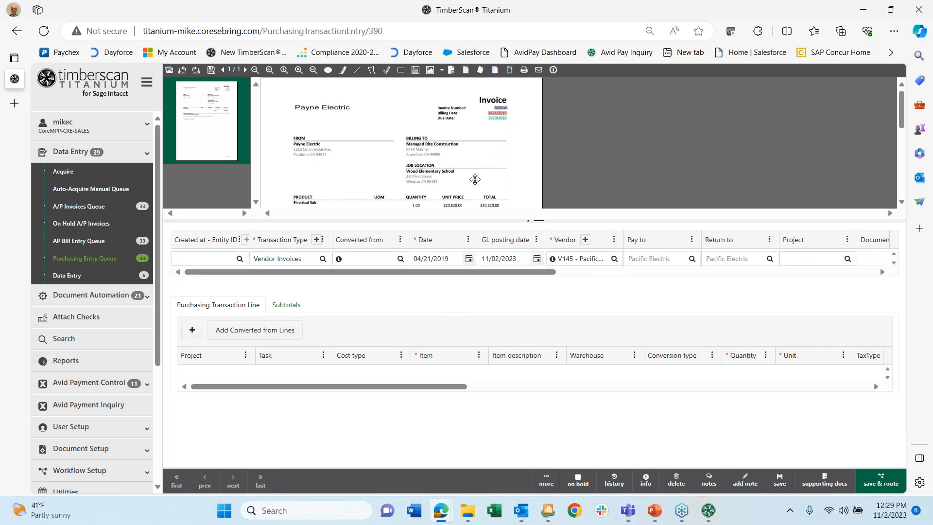
mouse_move(495, 111)
click(497, 106)
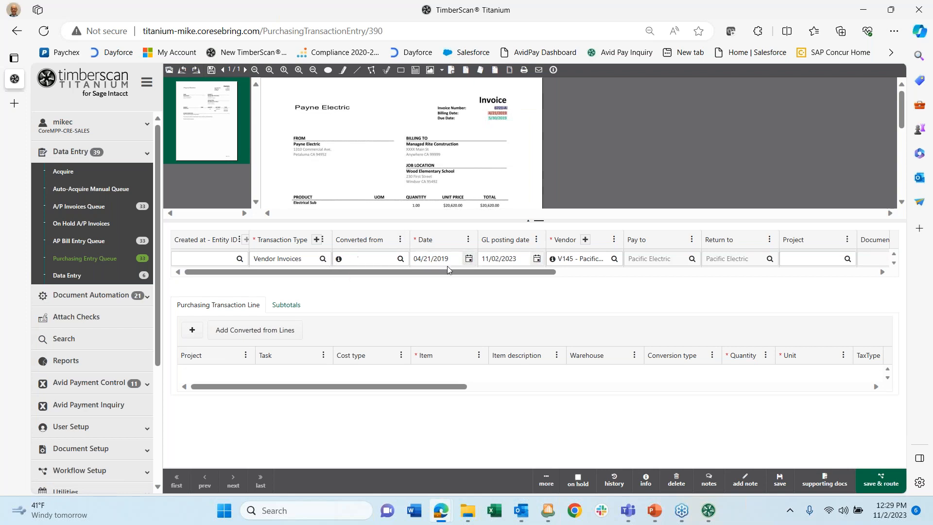
scroll(489, 272, right, 2)
scroll(488, 272, left, 2)
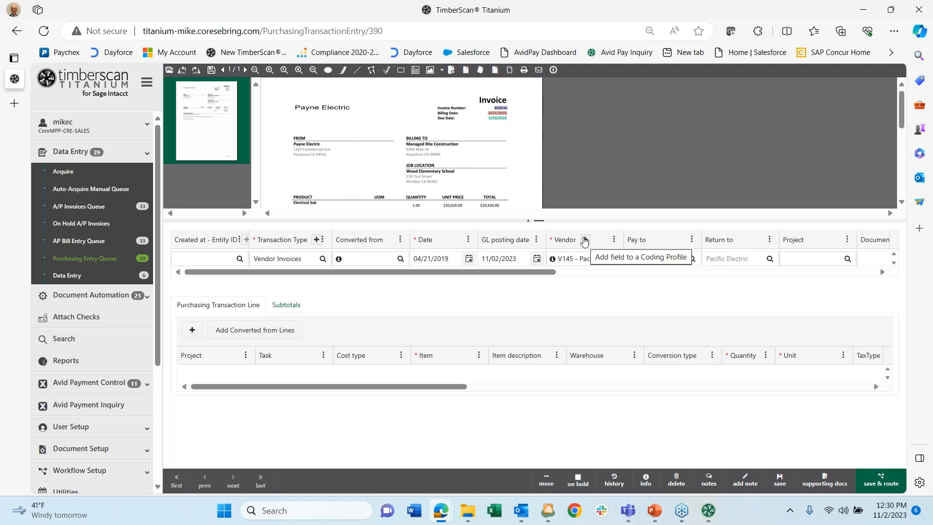
scroll(532, 270, right, 3)
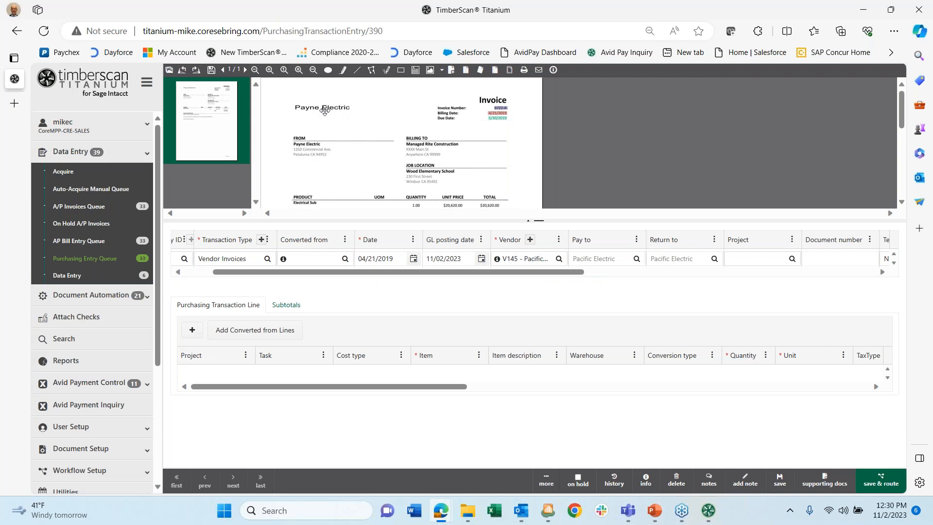
- Check the vendor lookup list and close it, keeping vendor V145
click(558, 259)
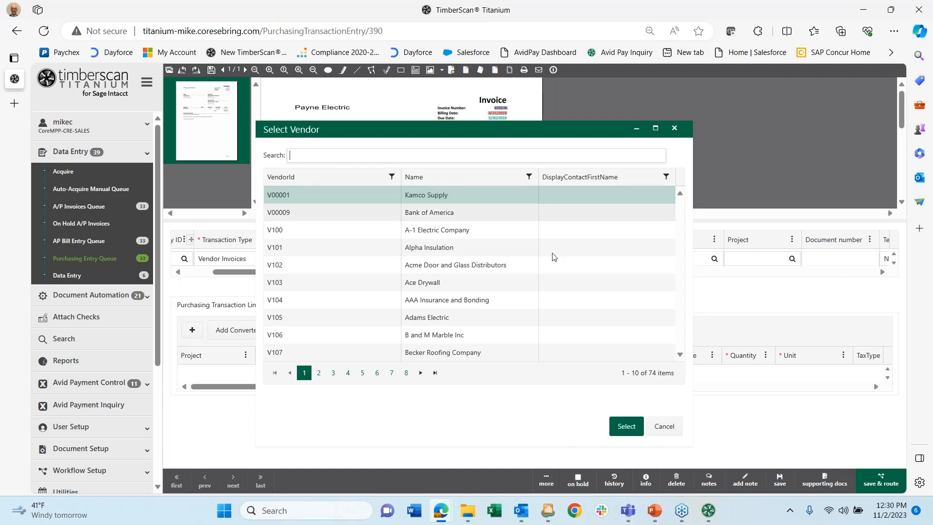
click(661, 426)
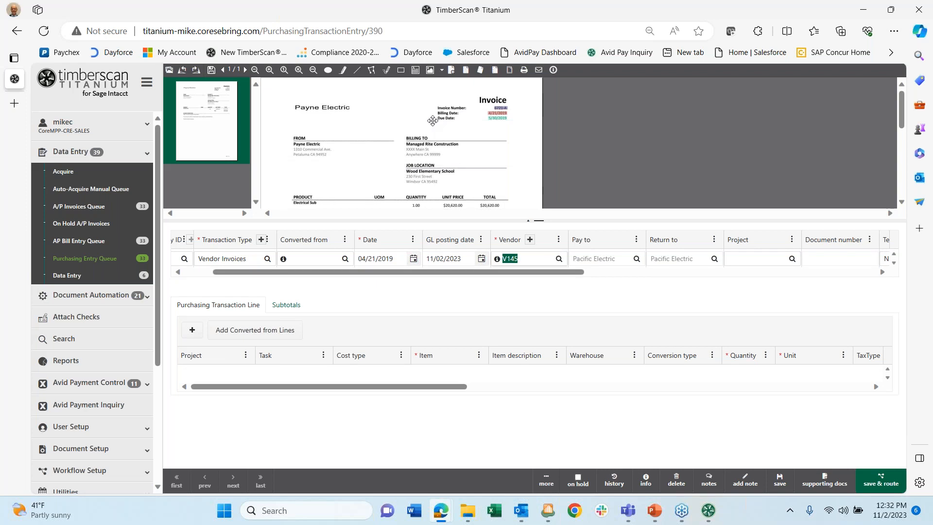
- Commit vendor V145 - Pacific Electric on the Payne Electric transaction and scroll the header grid right
click(372, 271)
drag(372, 270, 288, 278)
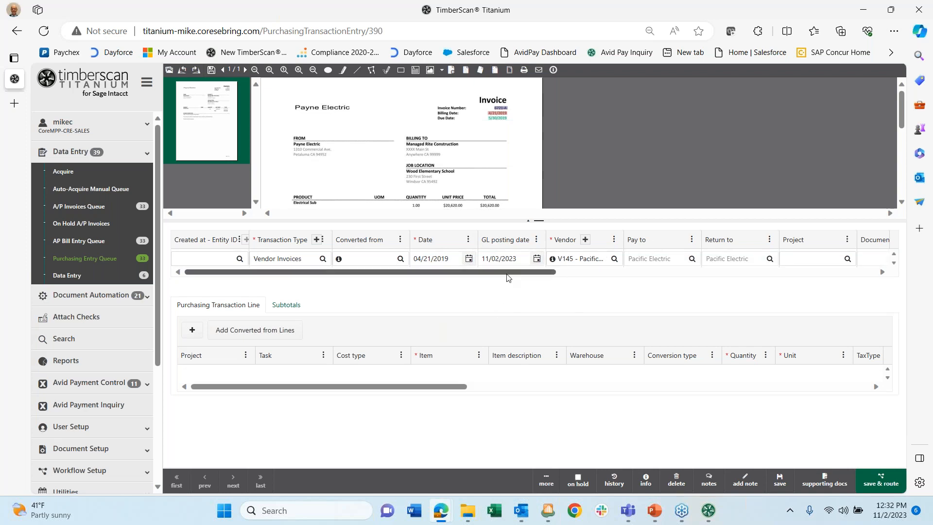
- Move the Transaction currency column between Bill number and Reference number in the header grid
drag(505, 276, 845, 285)
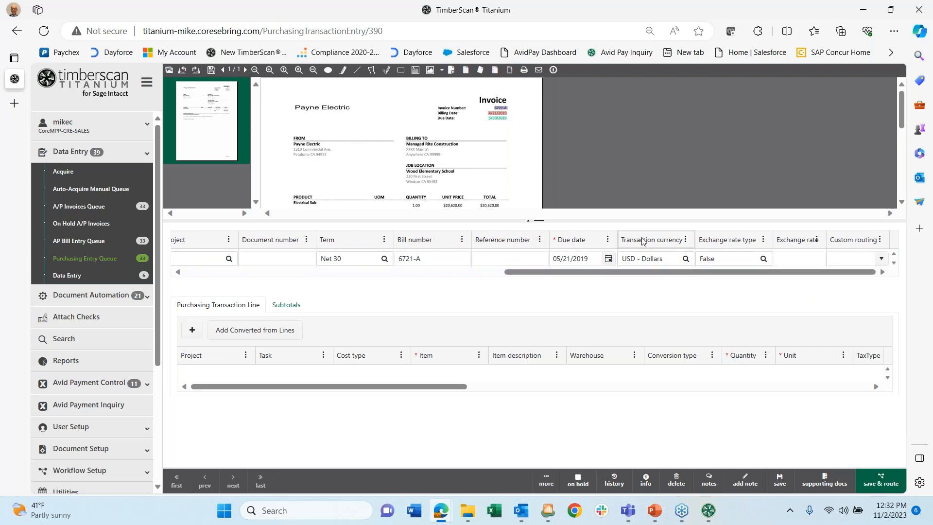
drag(642, 242, 543, 259)
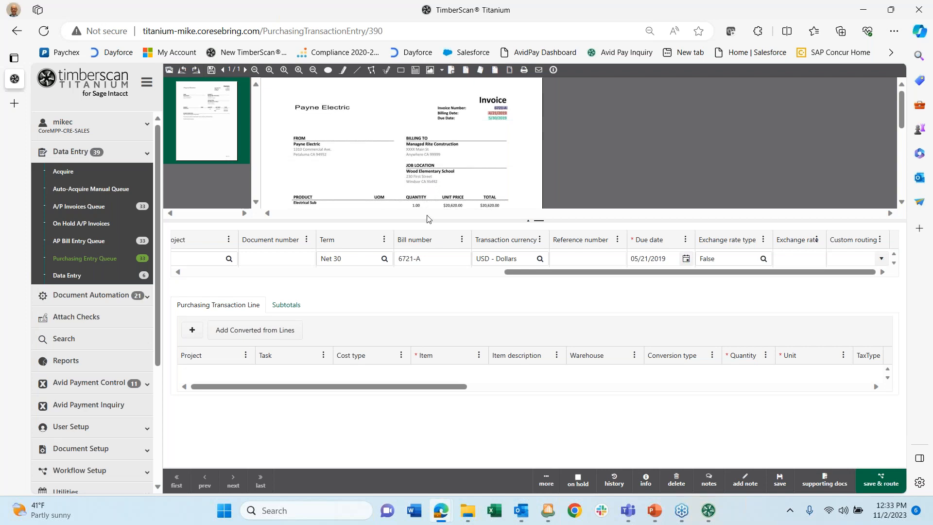
scroll(450, 130, down, 5)
scroll(450, 132, up, 5)
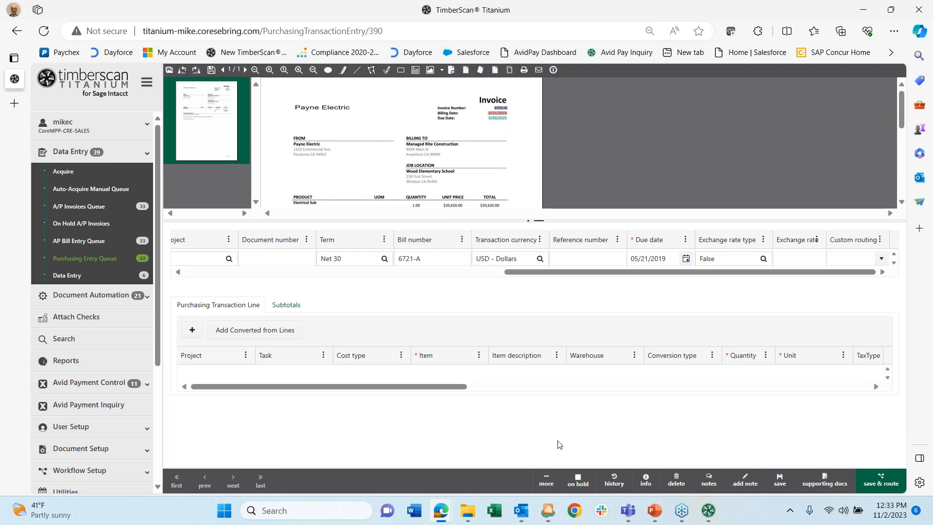
- Try the side-by-side invoice and form layout with thumbnails hidden, then revert to invoice-above-form
click(545, 486)
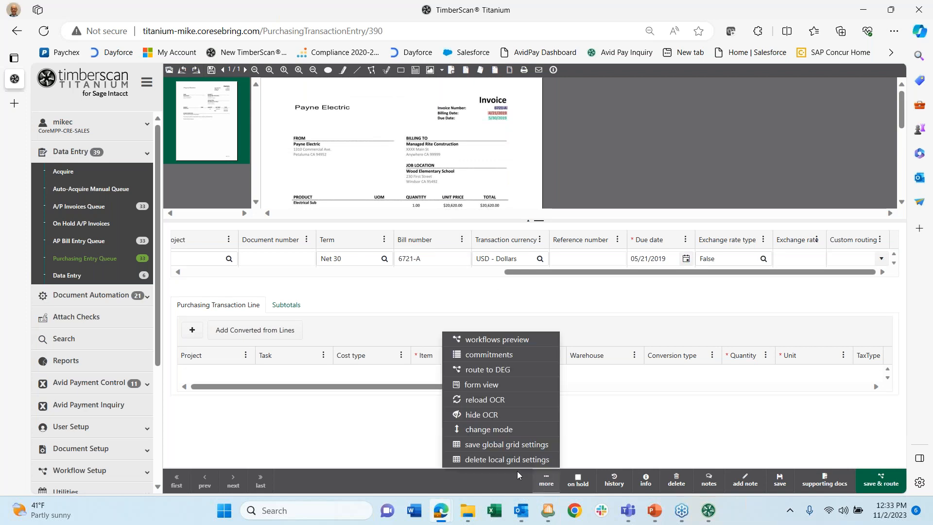
click(484, 428)
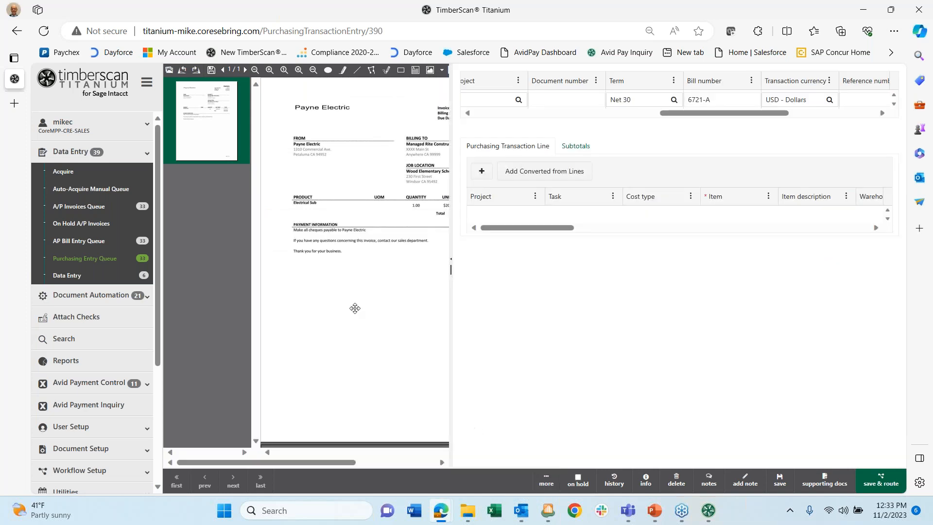
click(169, 69)
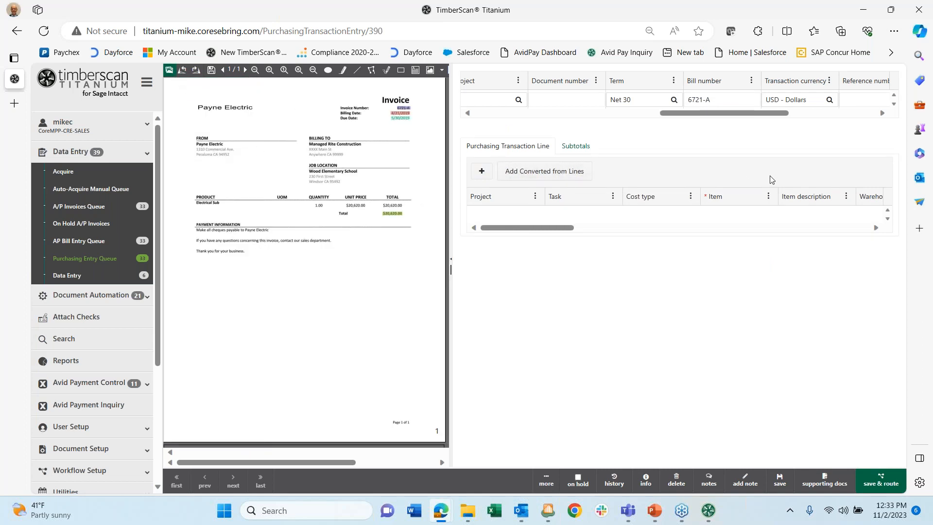
click(546, 484)
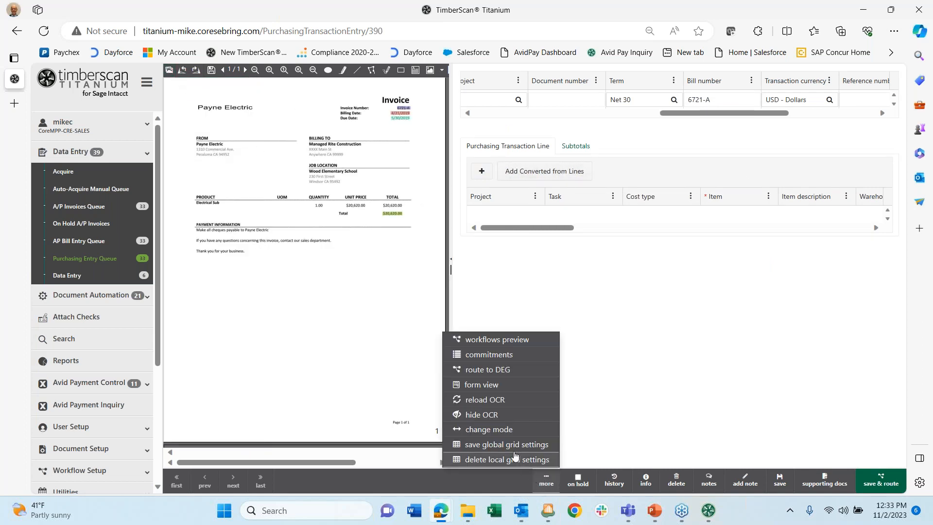
click(476, 428)
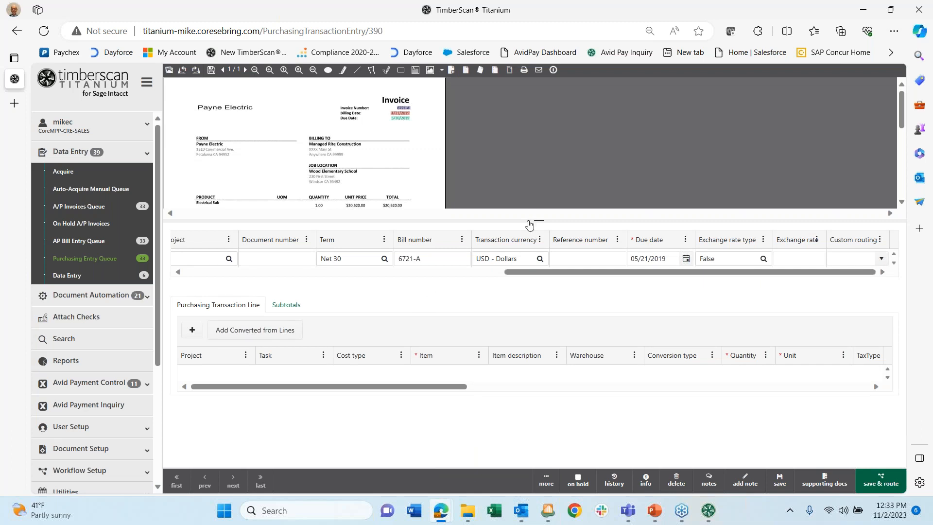
- Pop out the invoice image, close it, re-dock it above the form, and return to the queue
click(530, 223)
drag(476, 76, 400, 277)
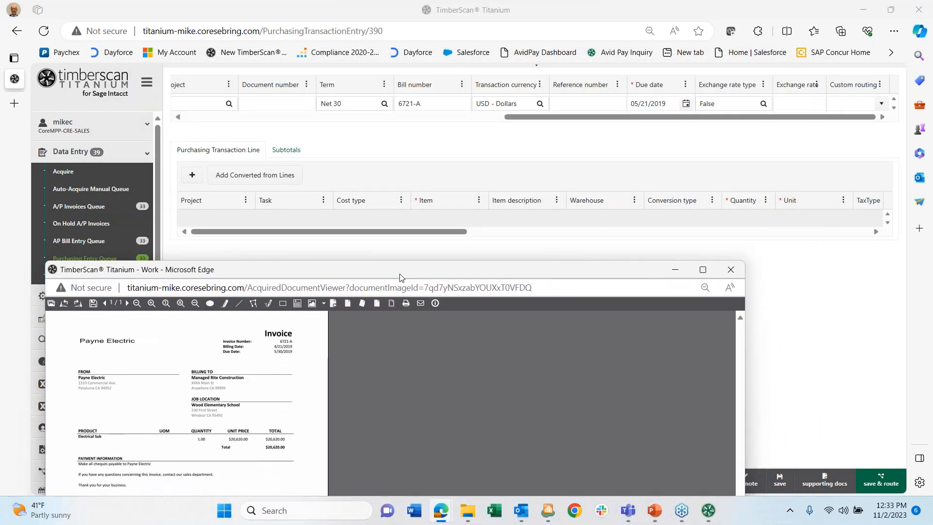
click(729, 270)
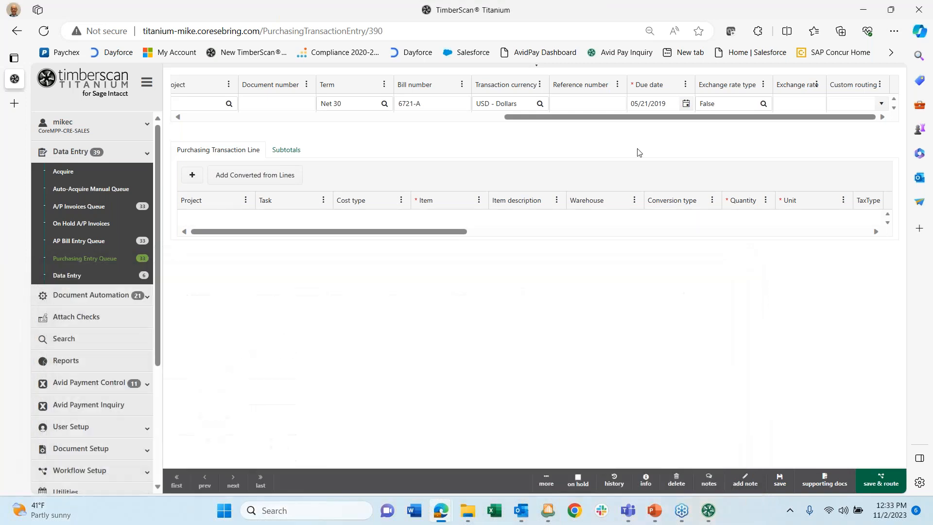
click(536, 68)
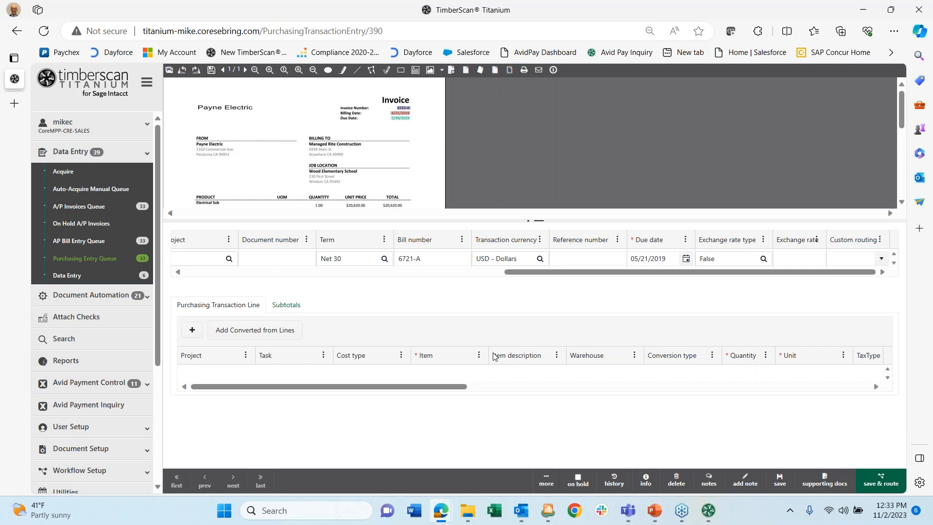
click(82, 261)
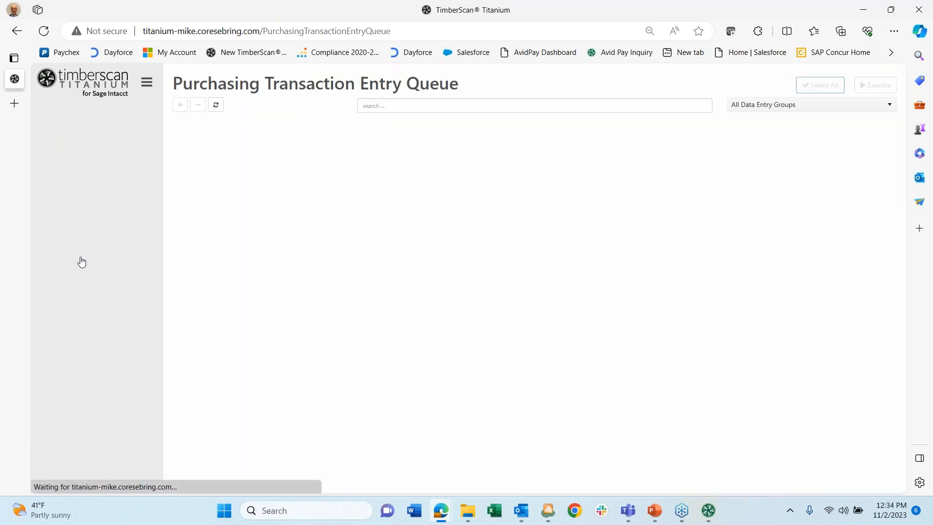
- Open the Beaverton Sand & Gravel transaction converted from PO-00008 and scroll through its lines and invoice
click(190, 256)
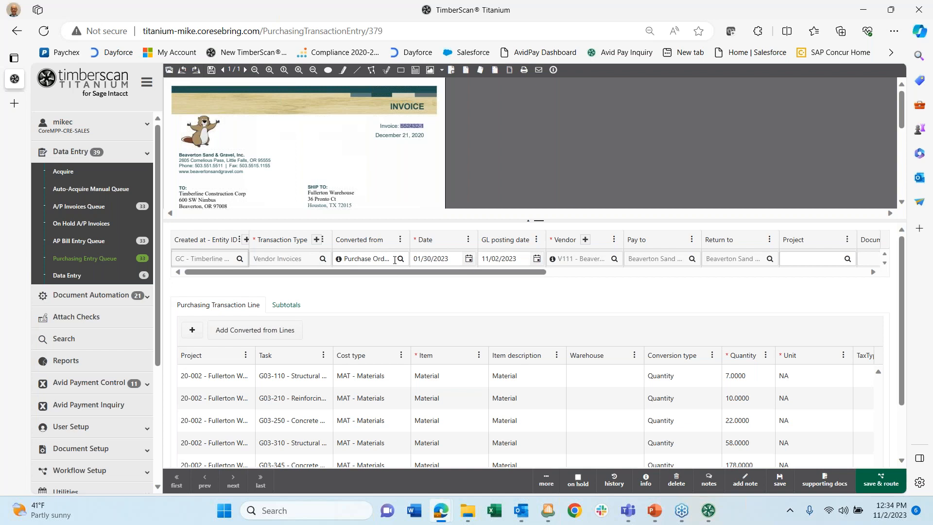
scroll(396, 308, down, 1)
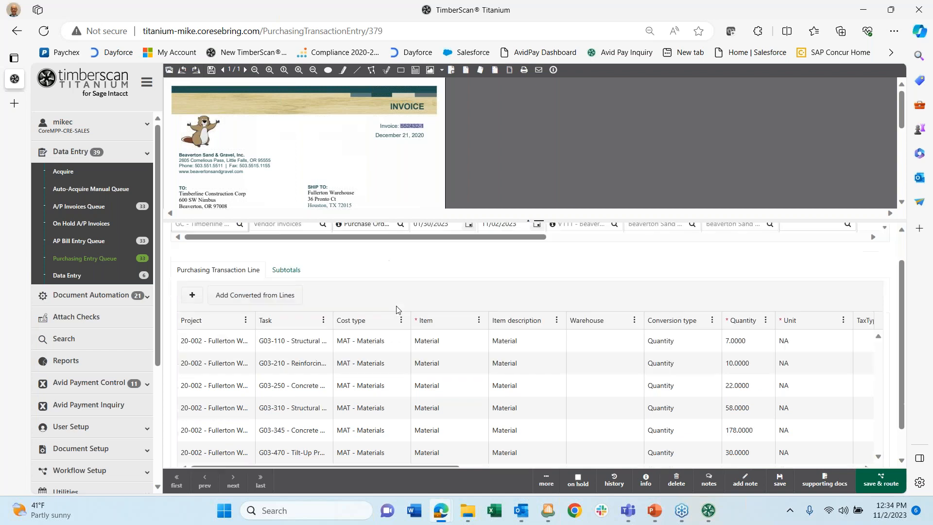
scroll(396, 309, down, 1)
scroll(397, 309, up, 2)
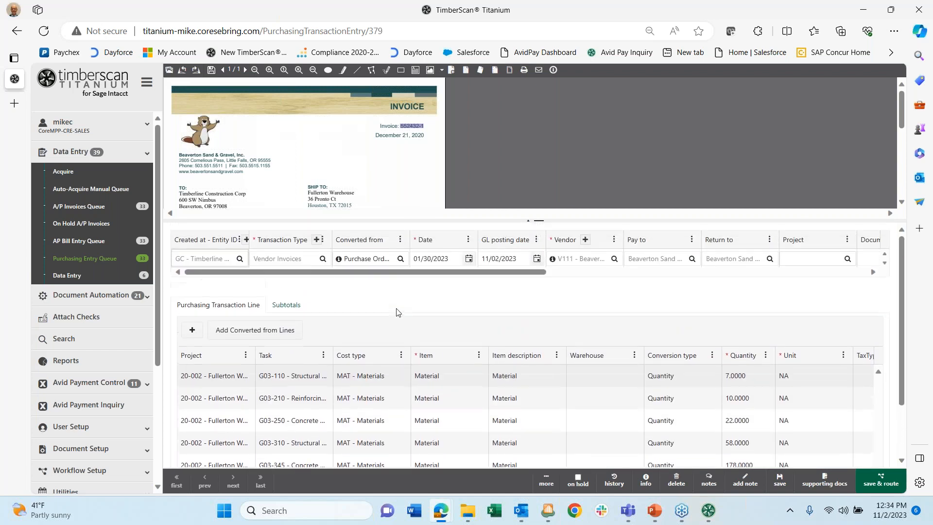
scroll(396, 312, down, 1)
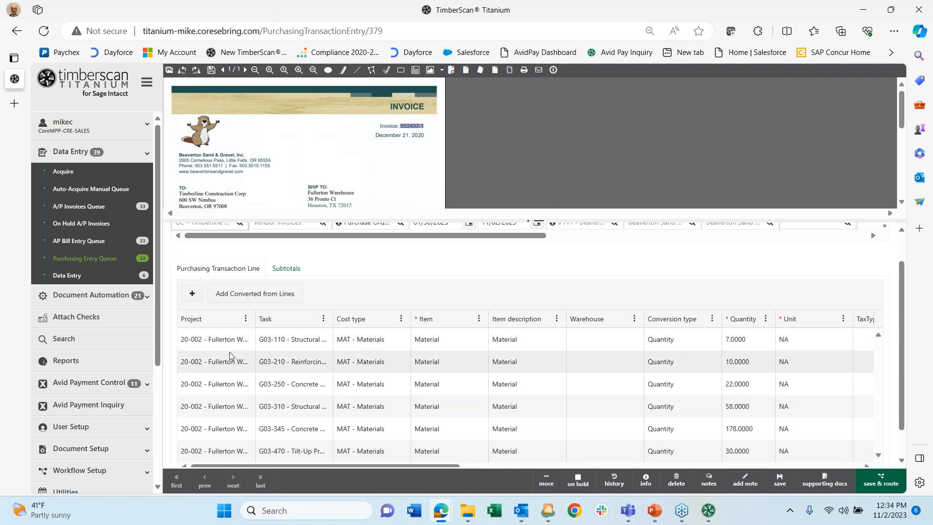
scroll(388, 278, up, 1)
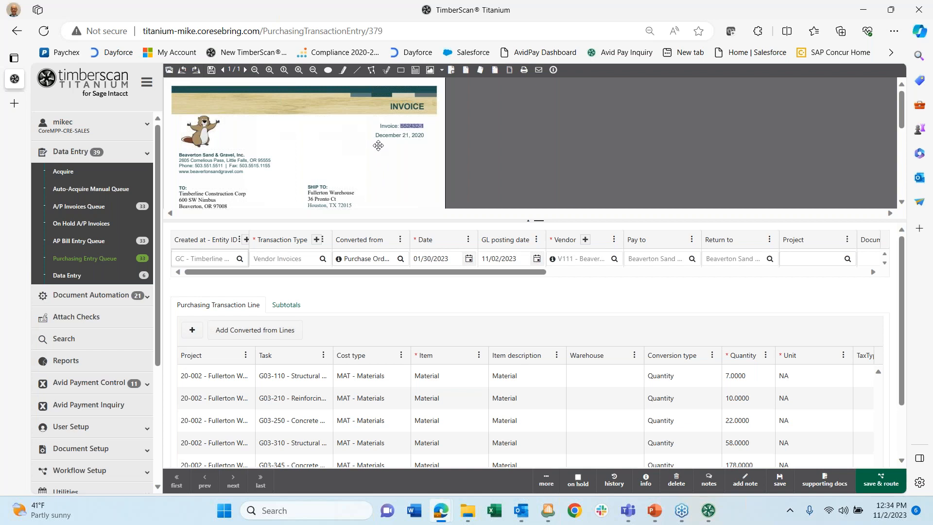
scroll(386, 148, down, 10)
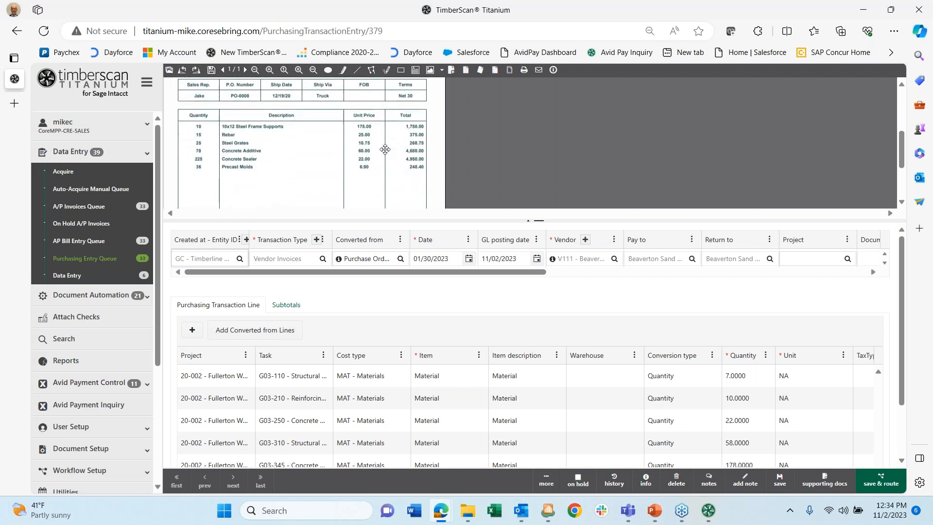
scroll(385, 151, up, 10)
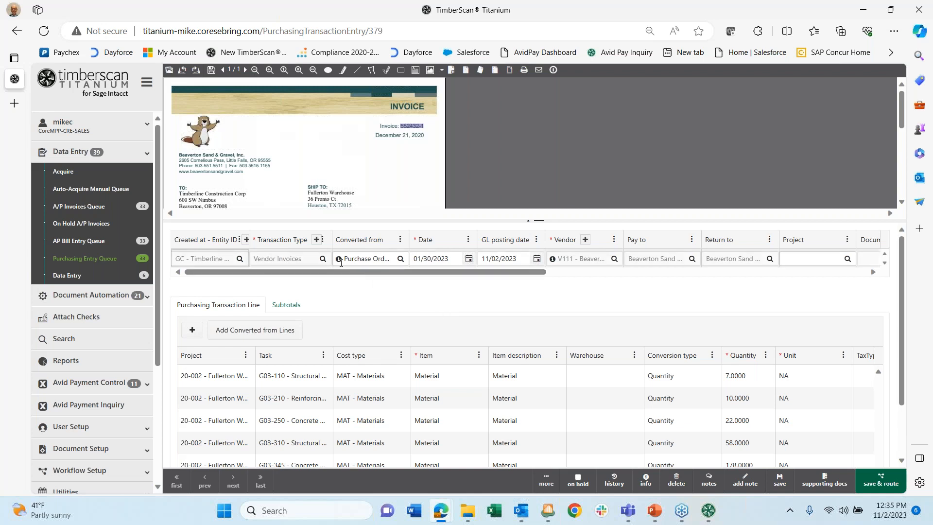
mouse_move(339, 262)
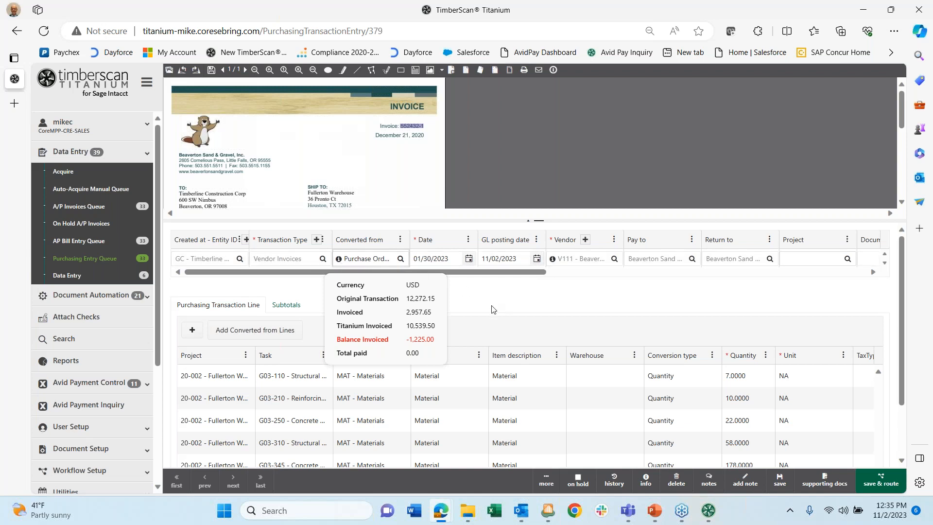
click(546, 480)
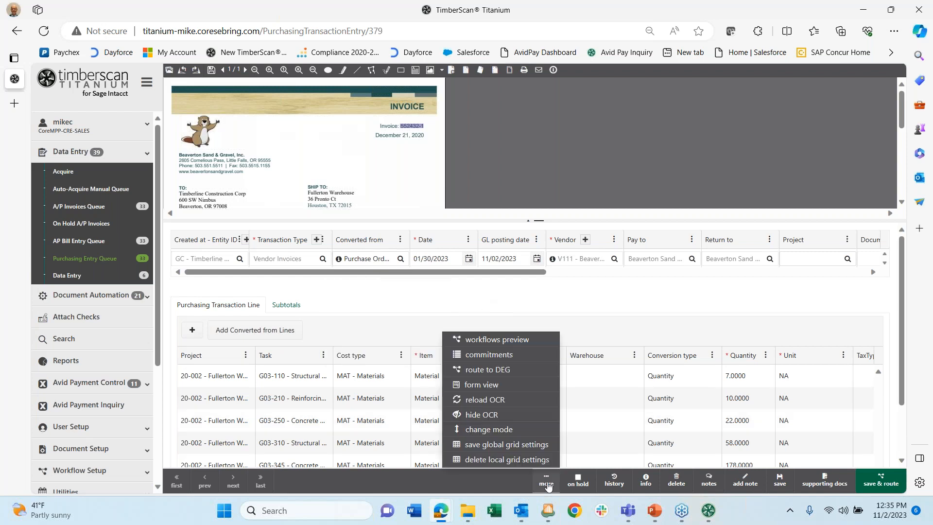
click(481, 356)
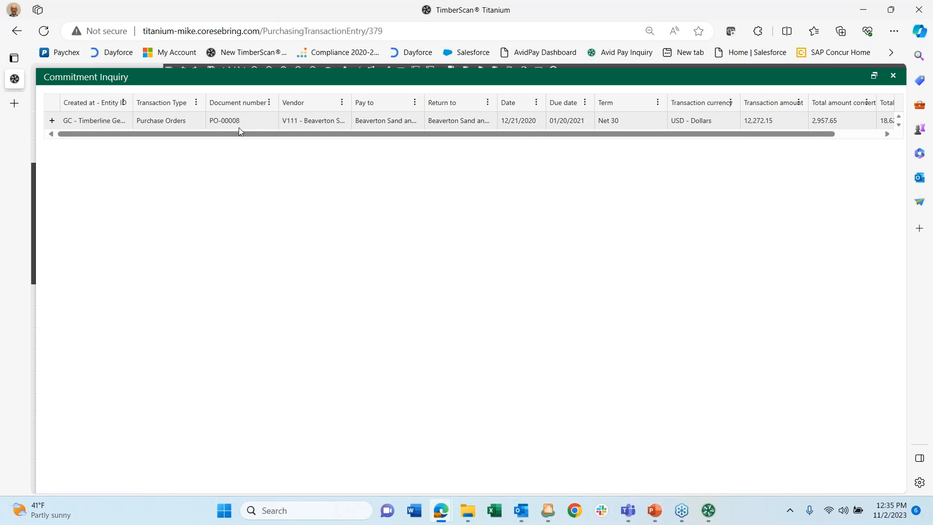
click(52, 123)
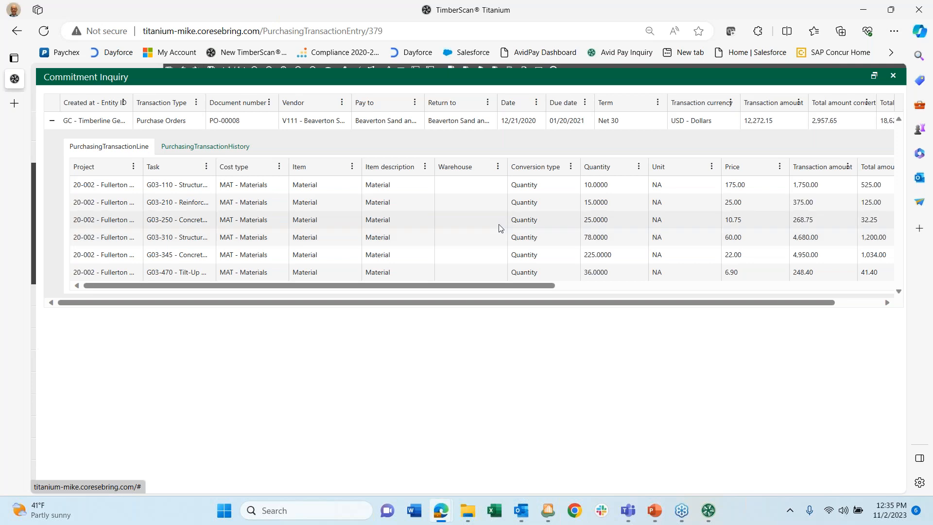
click(892, 75)
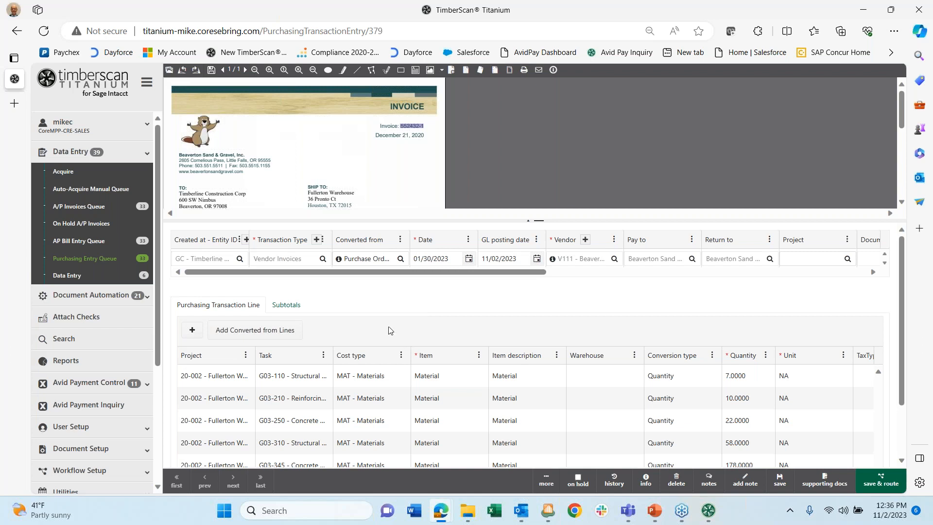
click(565, 261)
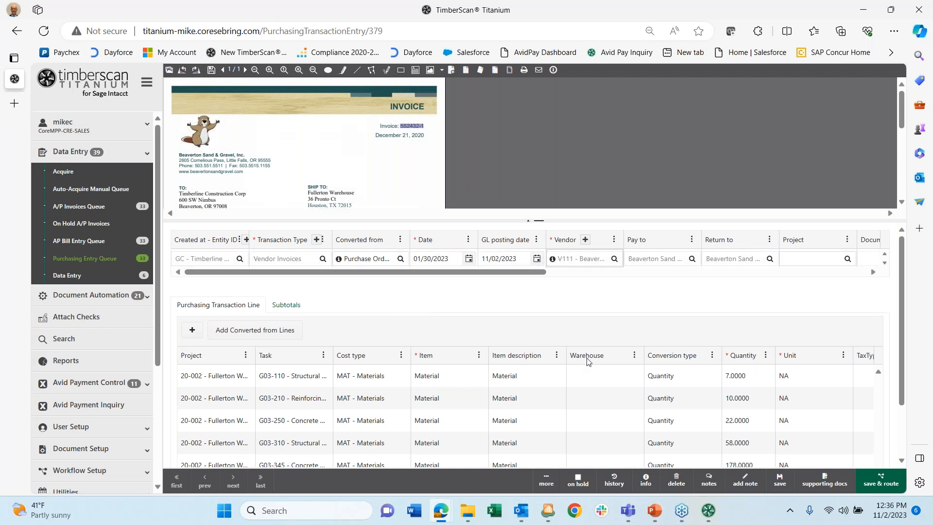
click(614, 480)
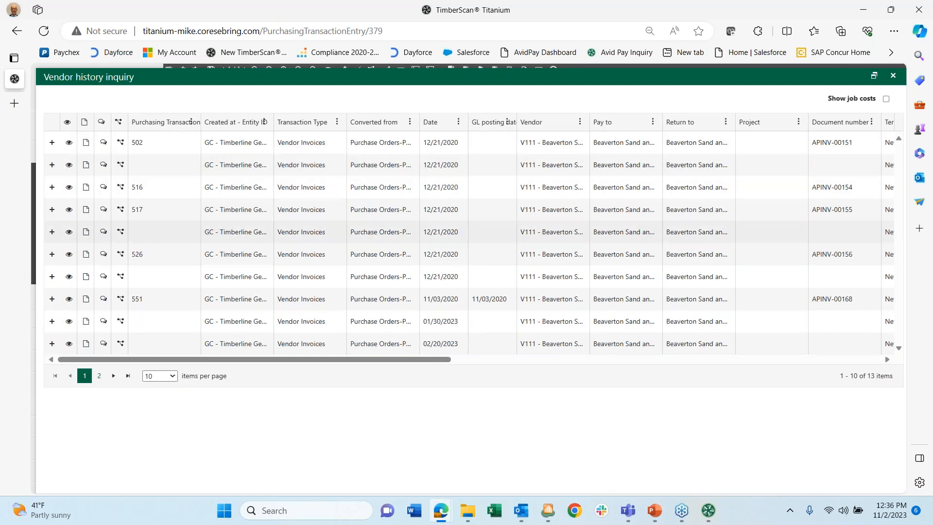
drag(351, 363, 332, 356)
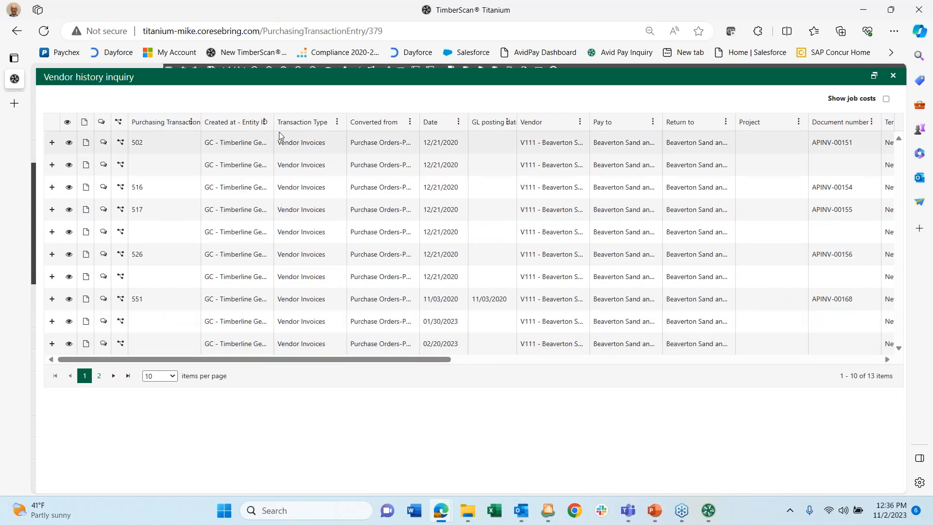
click(69, 166)
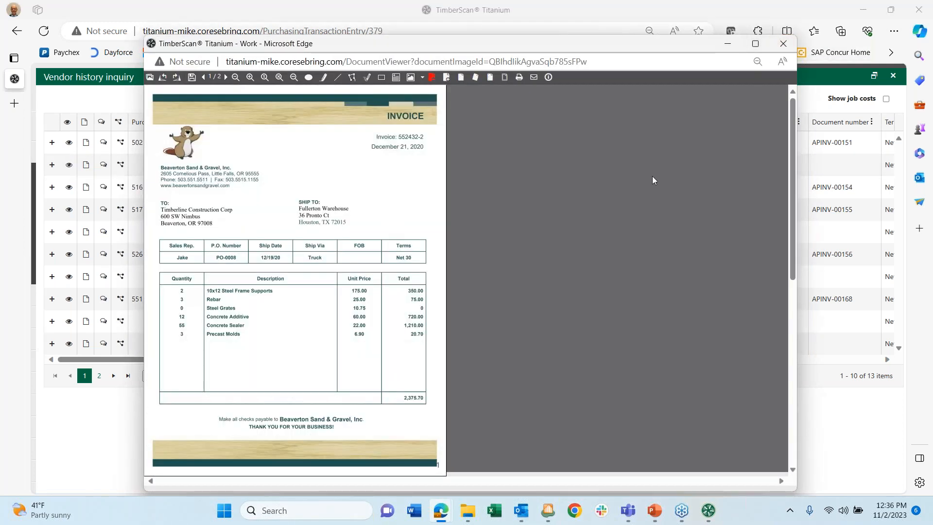
scroll(652, 176, down, 5)
scroll(652, 176, up, 5)
click(783, 44)
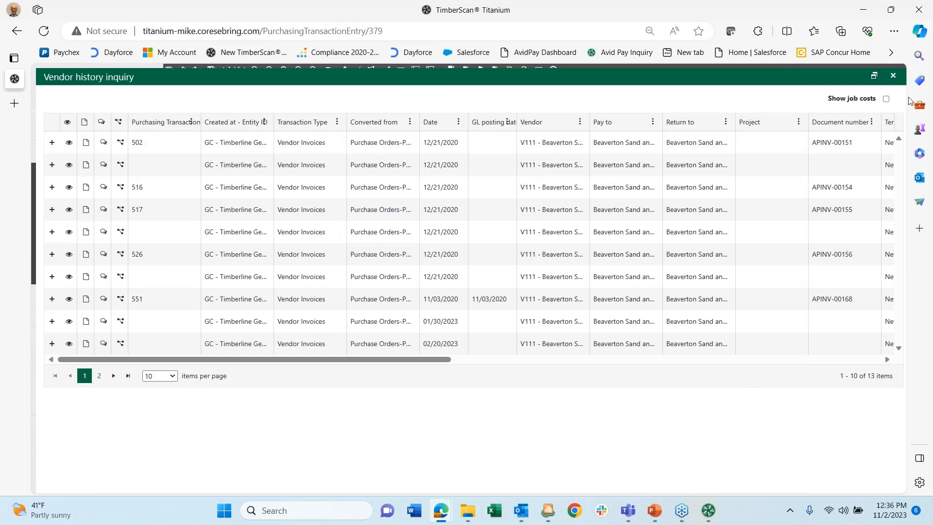
click(893, 76)
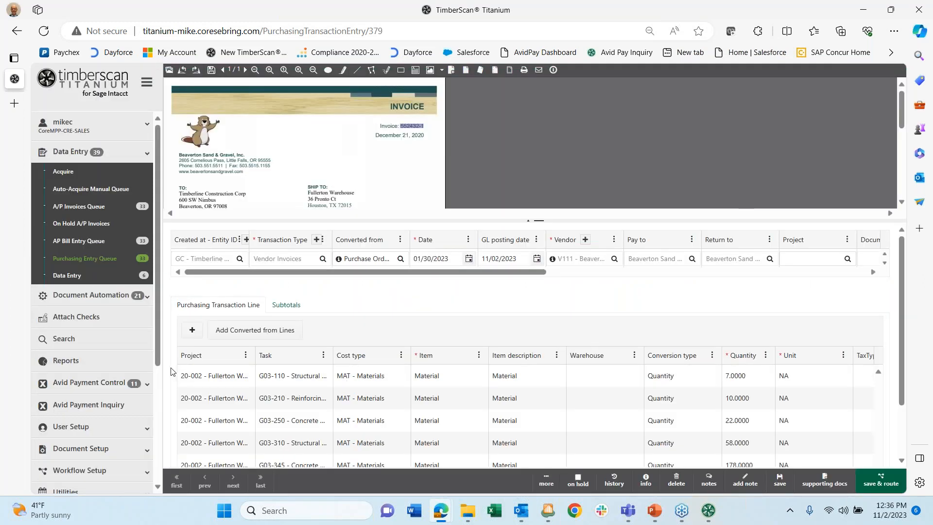
- Open the project history inquiry for project 20-002 and expand its first transaction
click(197, 376)
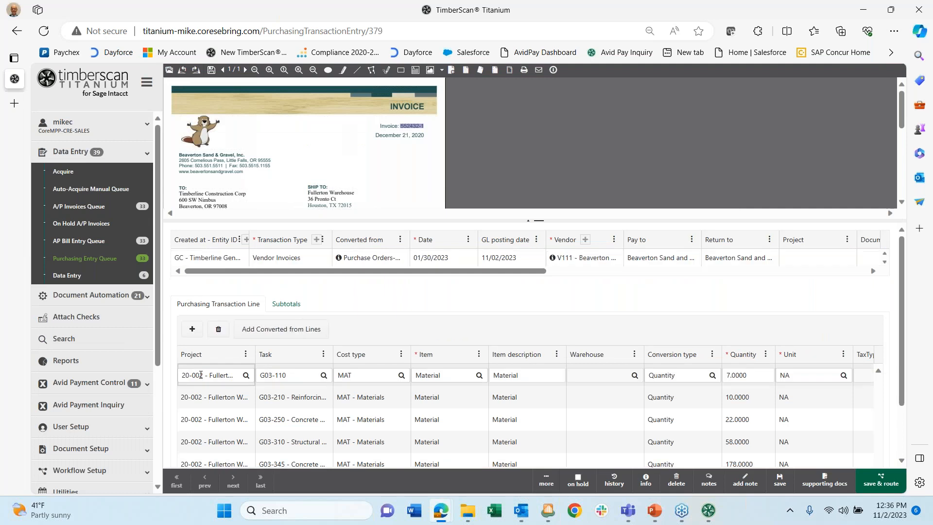
click(641, 483)
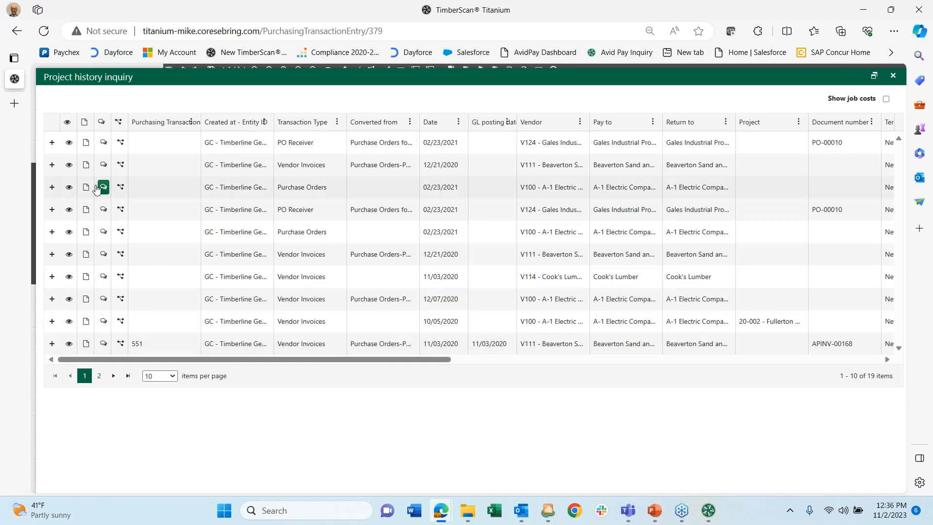
click(52, 142)
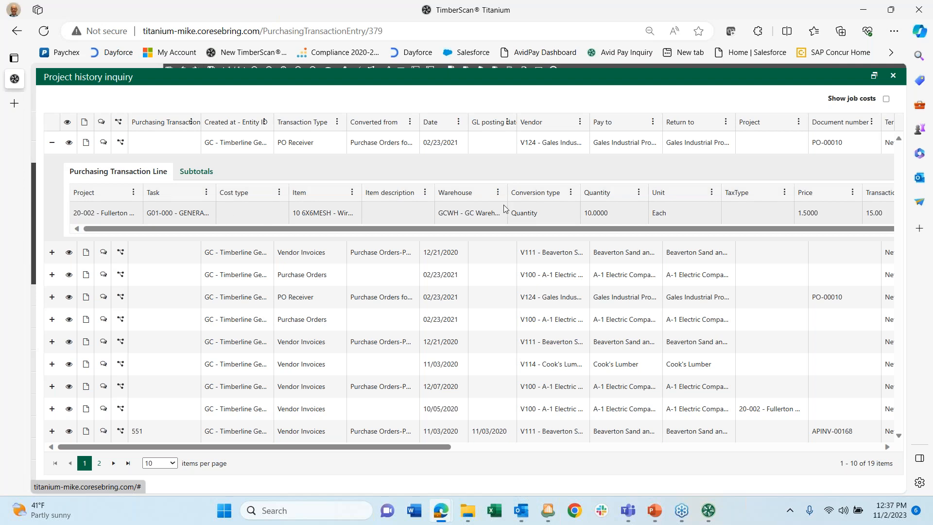
- Close the project history inquiry and expand Workflow Setup in the sidebar
click(894, 75)
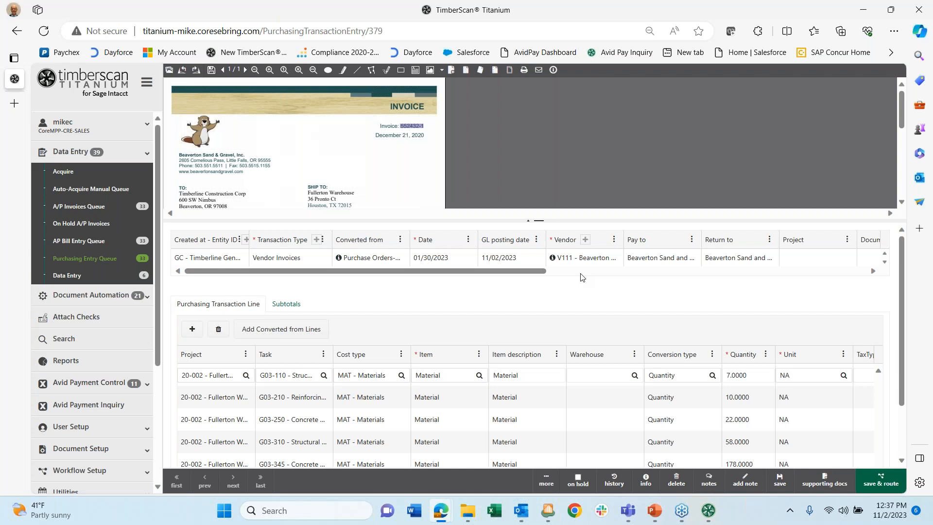
scroll(81, 428, down, 3)
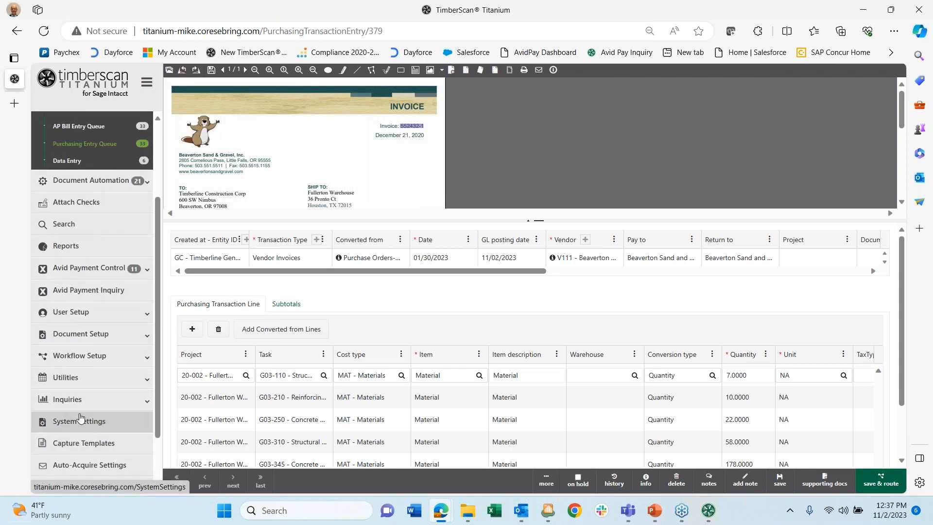
click(125, 357)
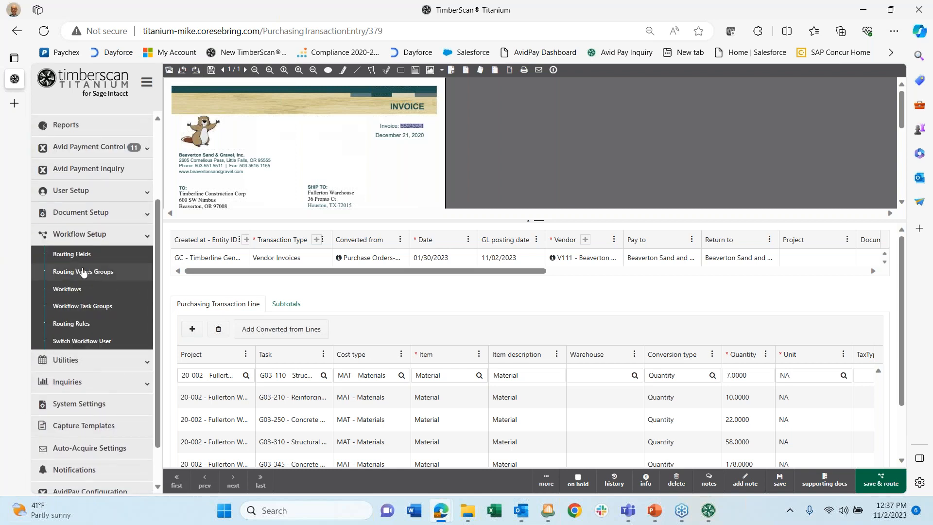
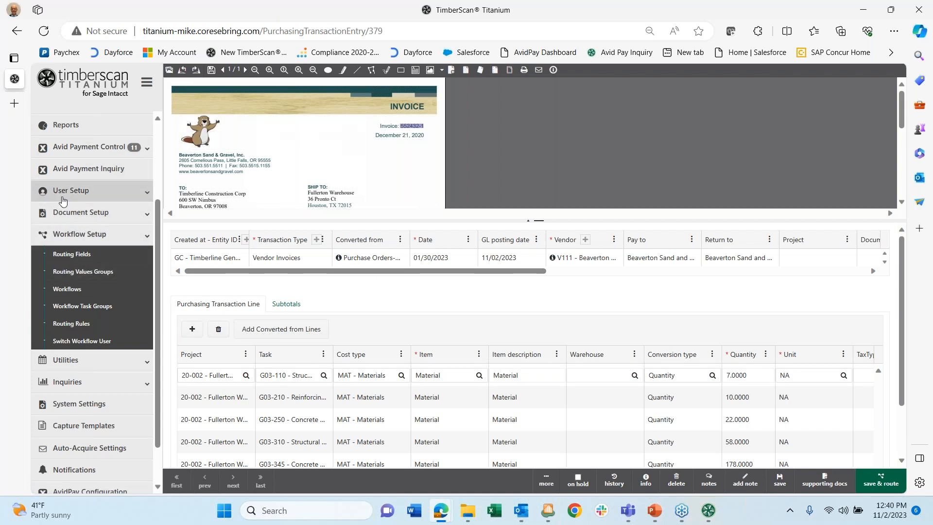
- Open the Workflow Task Queue from the sidebar's Document Automation section
scroll(64, 168, up, 3)
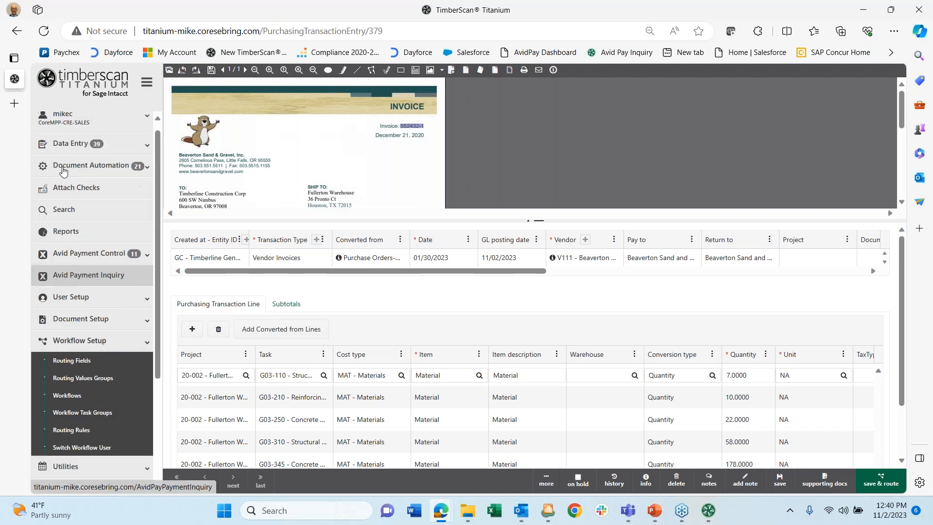
click(124, 178)
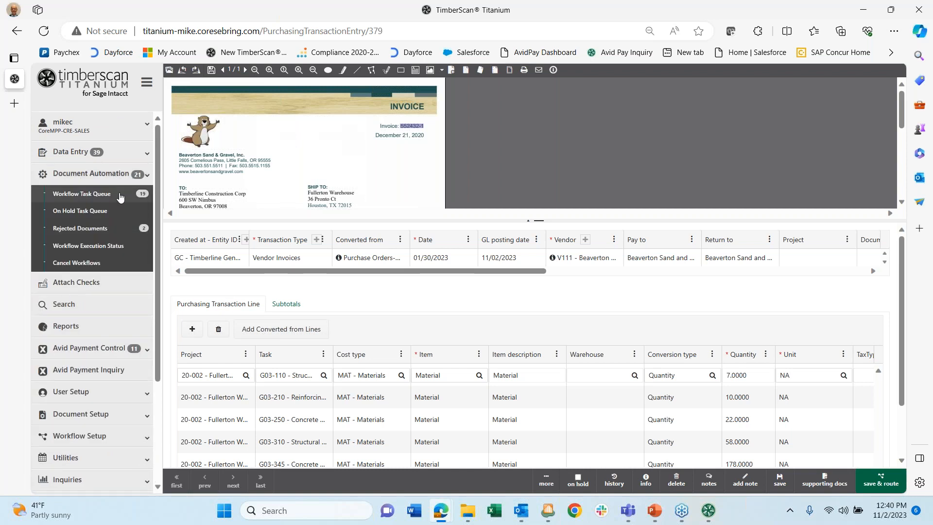
click(85, 195)
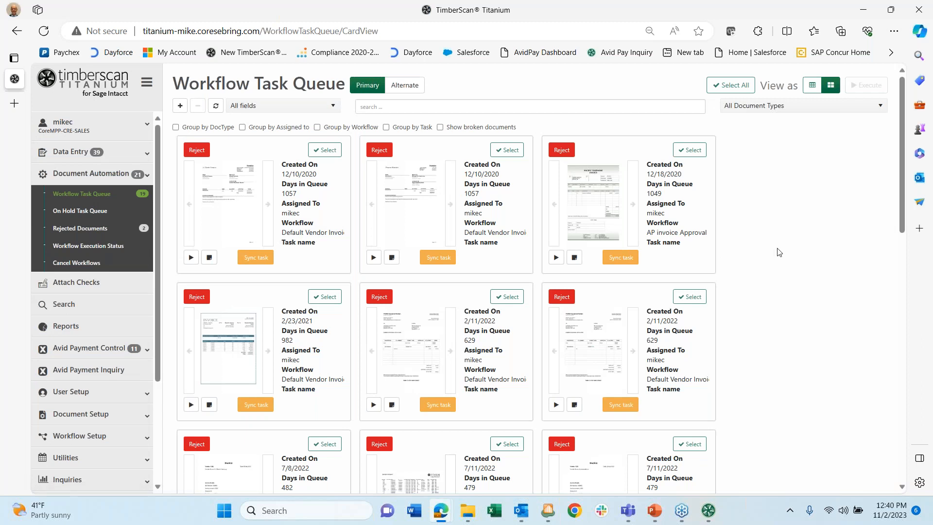
scroll(785, 266, down, 10)
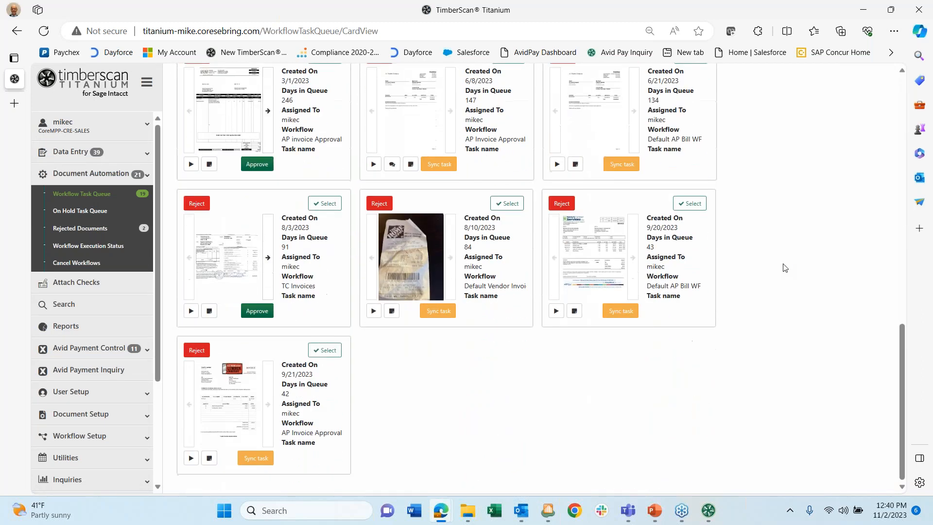
scroll(783, 266, up, 5)
scroll(783, 266, down, 5)
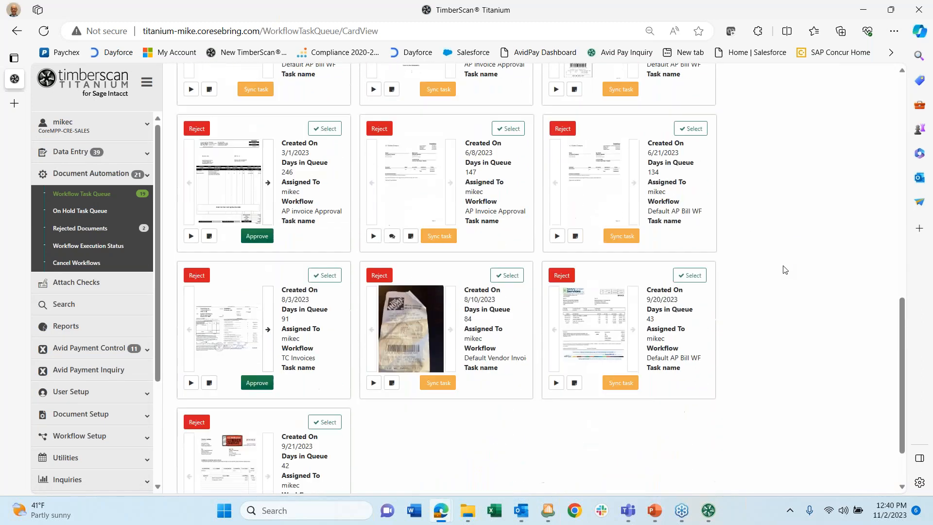
mouse_move(216, 263)
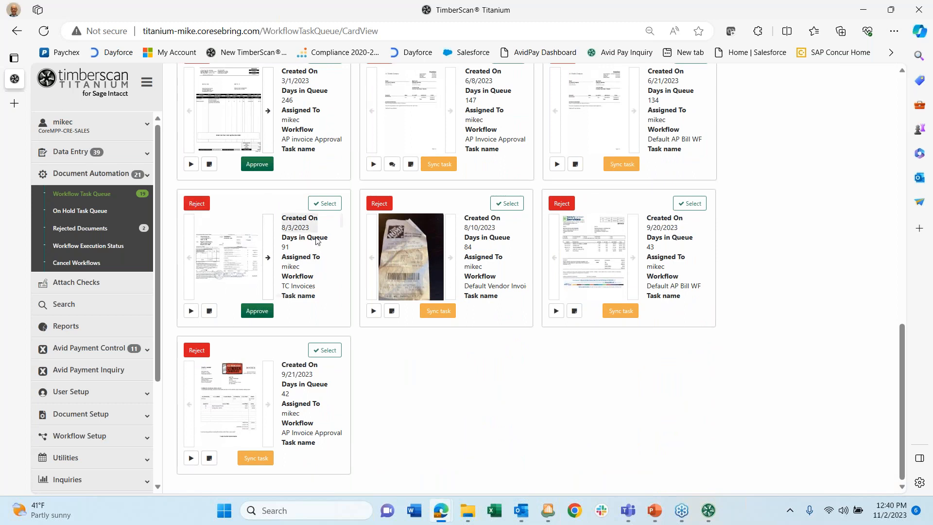
scroll(324, 247, down, 5)
scroll(325, 246, down, 5)
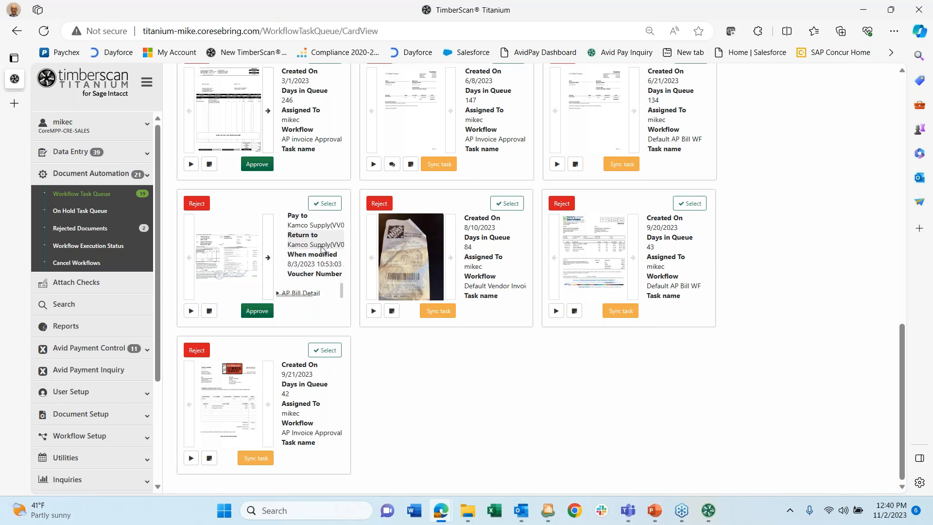
scroll(322, 249, up, 12)
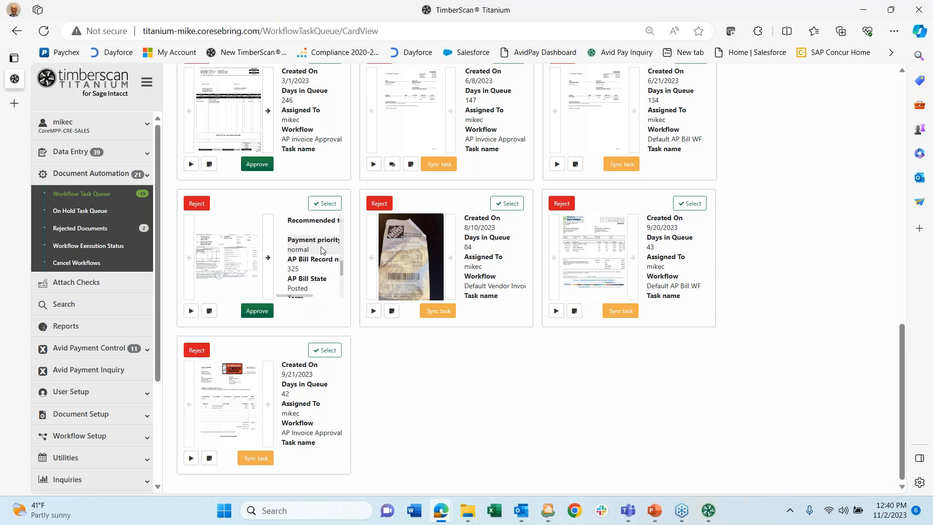
scroll(320, 251, up, 3)
scroll(321, 250, down, 3)
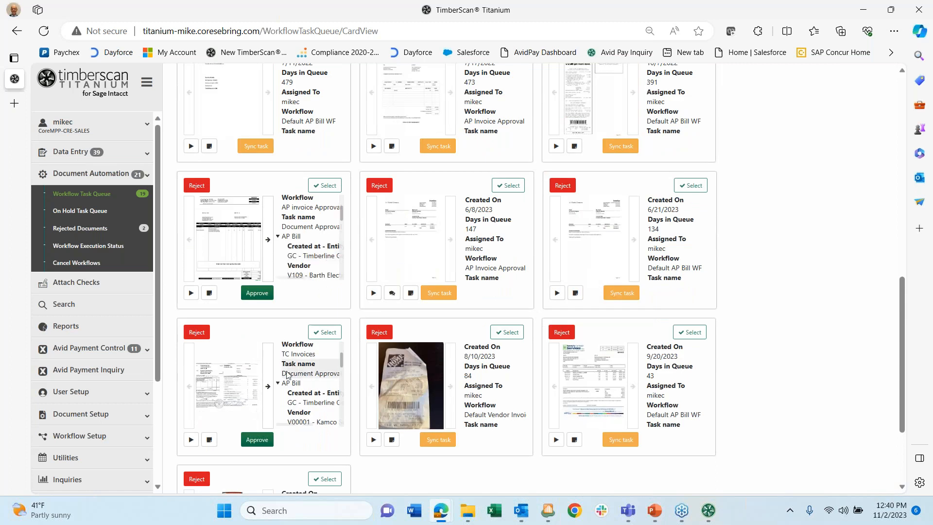
scroll(815, 234, down, 3)
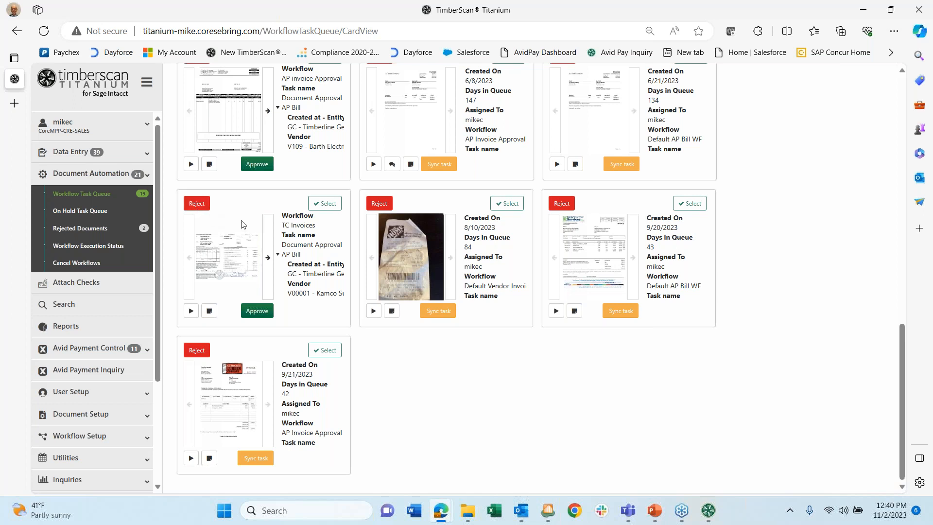
scroll(301, 250, down, 10)
scroll(301, 250, up, 14)
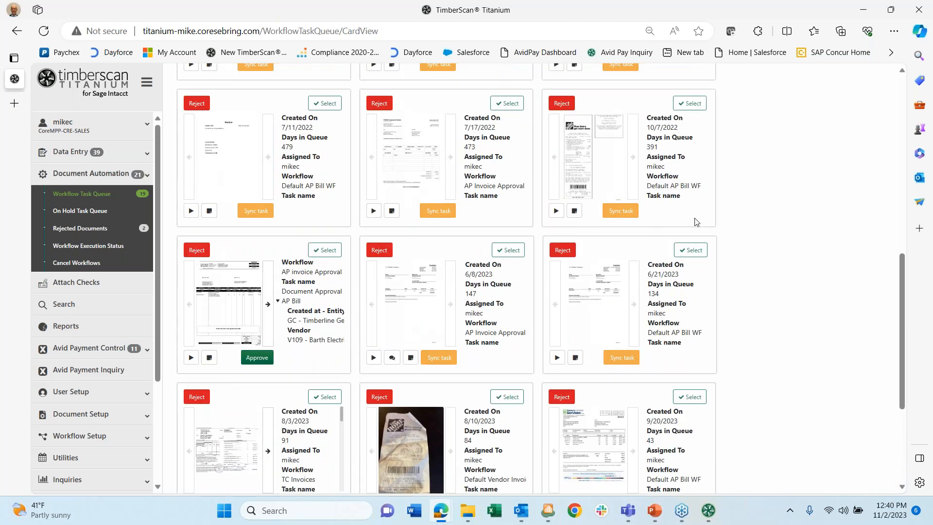
scroll(808, 202, down, 4)
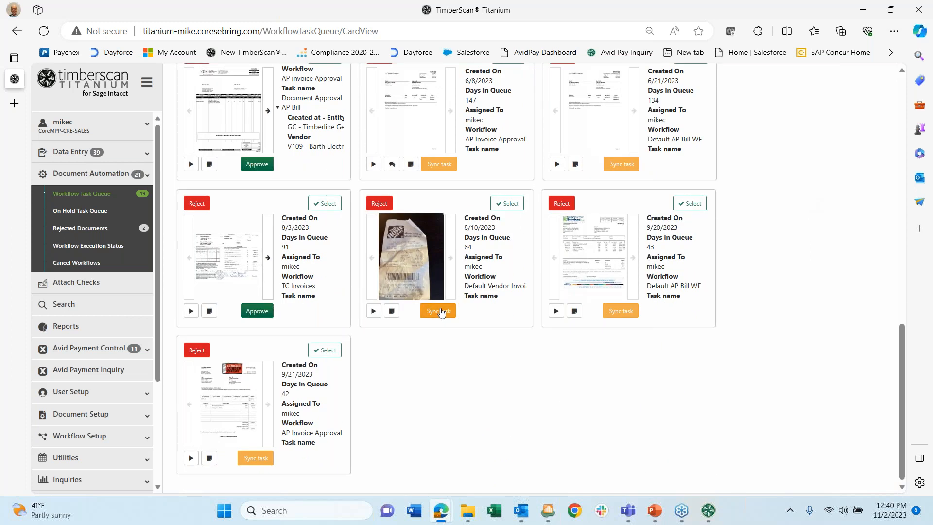
scroll(418, 243, up, 2)
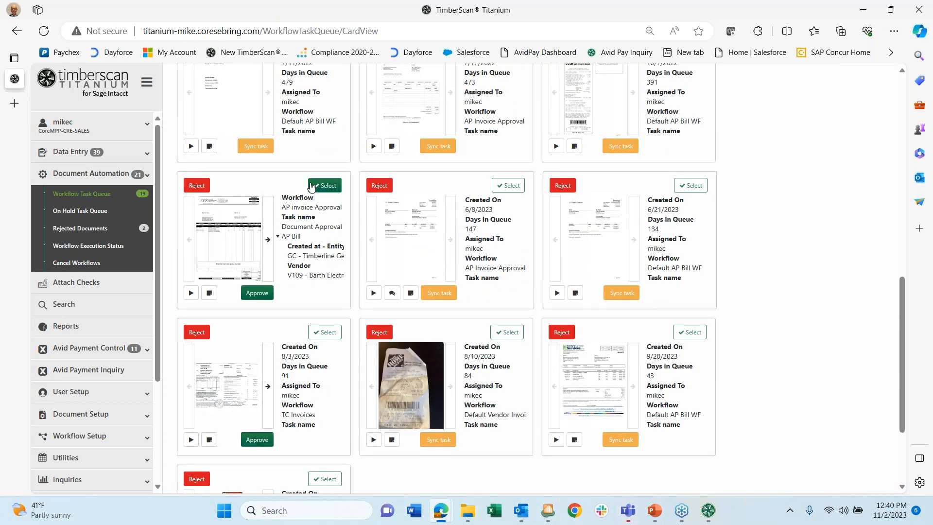
scroll(322, 183, up, 2)
scroll(312, 192, up, 5)
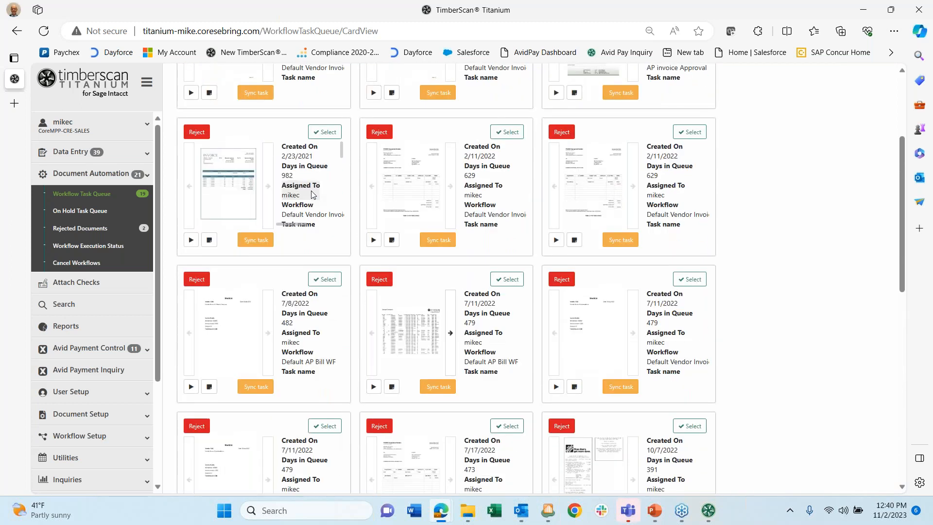
scroll(312, 192, up, 2)
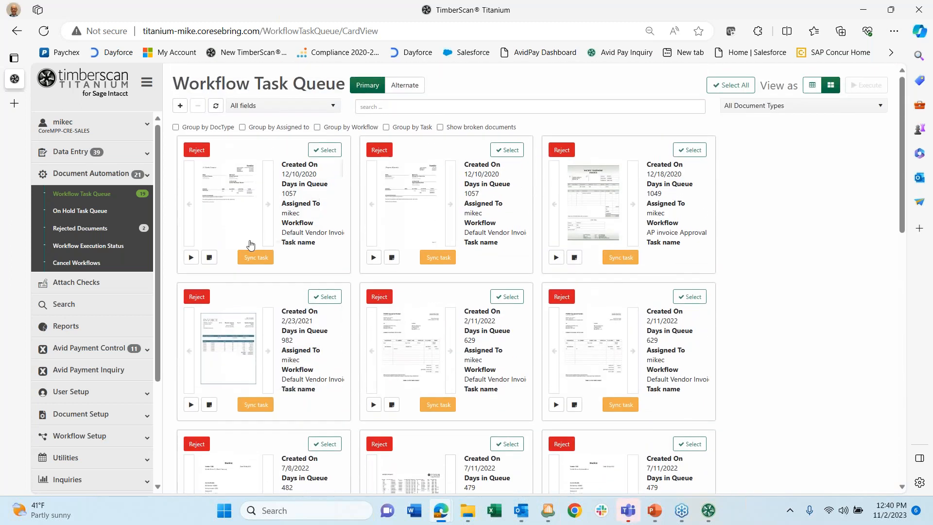
click(247, 258)
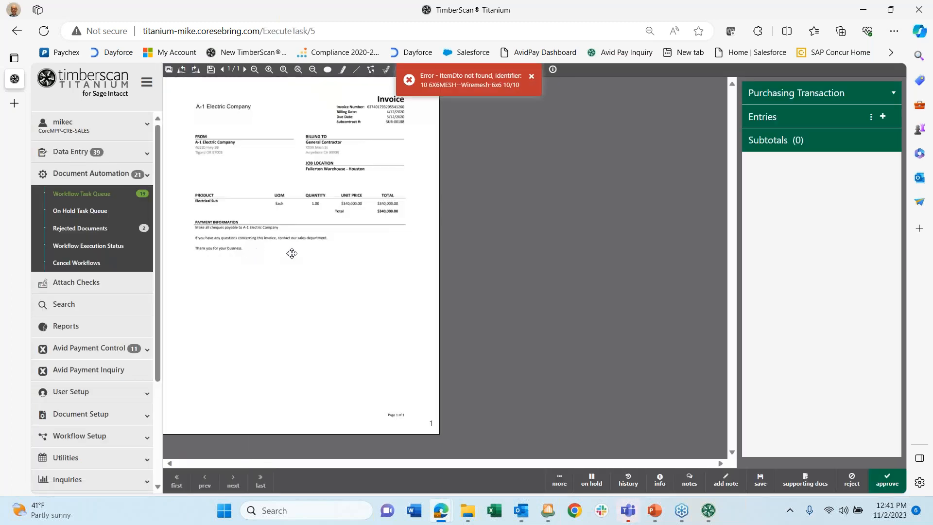
click(532, 76)
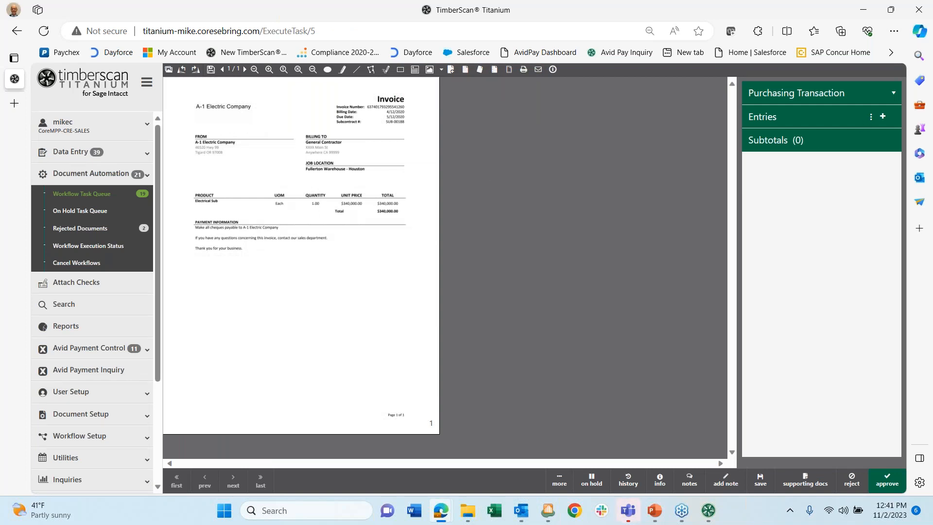
click(89, 196)
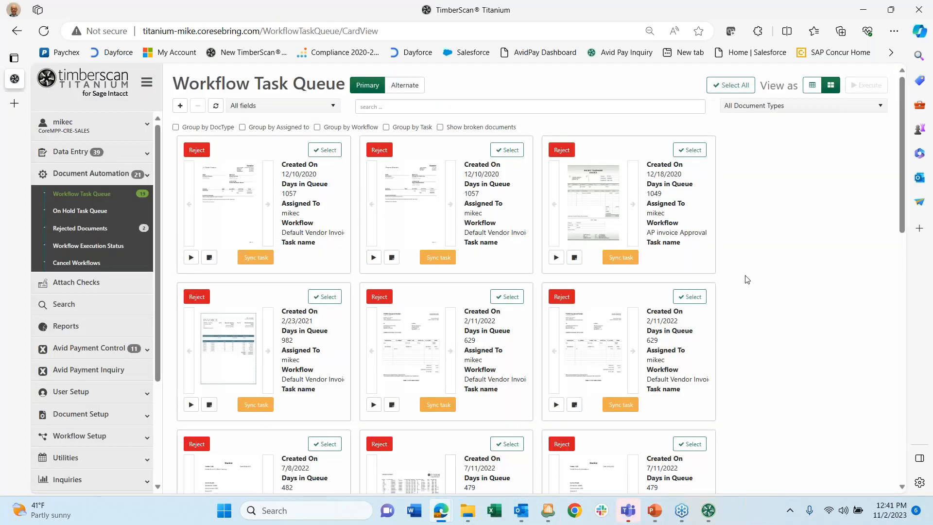
- Scroll the task queue and open the Power Equipment Rentals invoice task card
scroll(782, 281, down, 2)
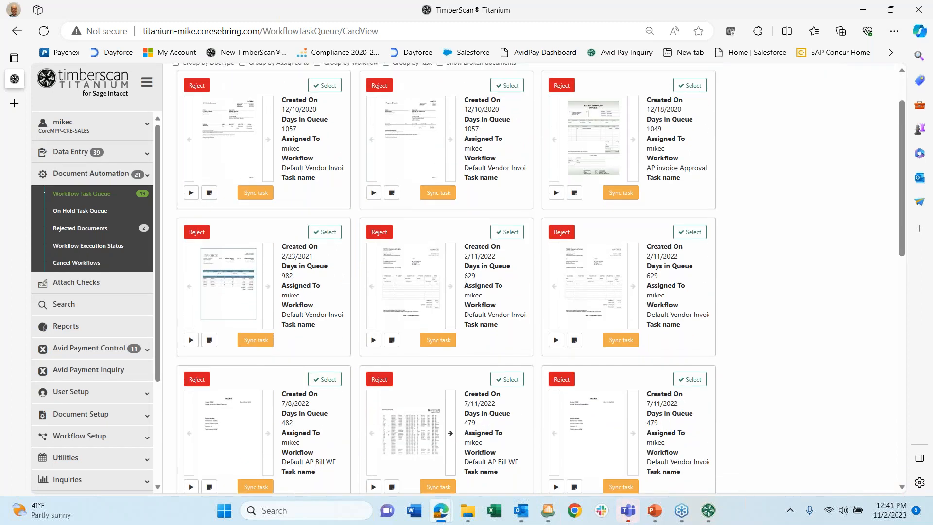
click(374, 341)
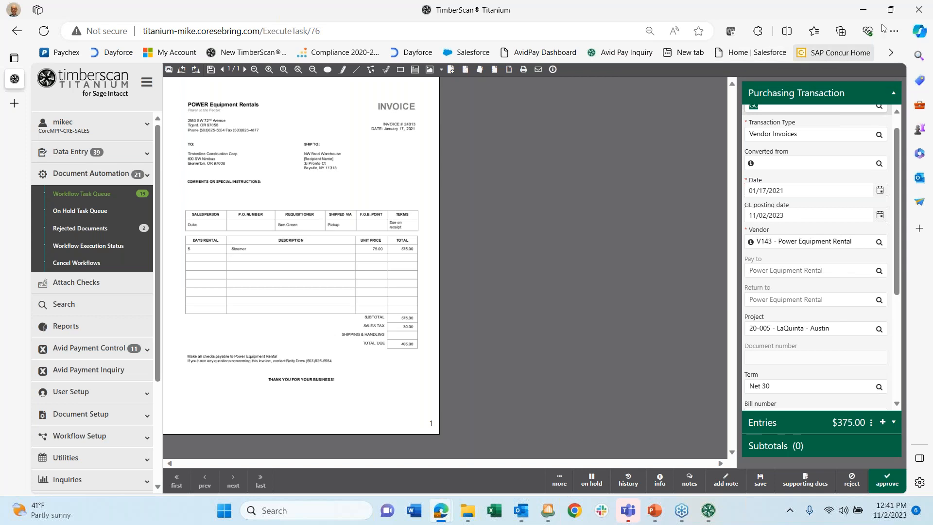
- Restore the maximized browser window to a smaller size
mouse_move(892, 21)
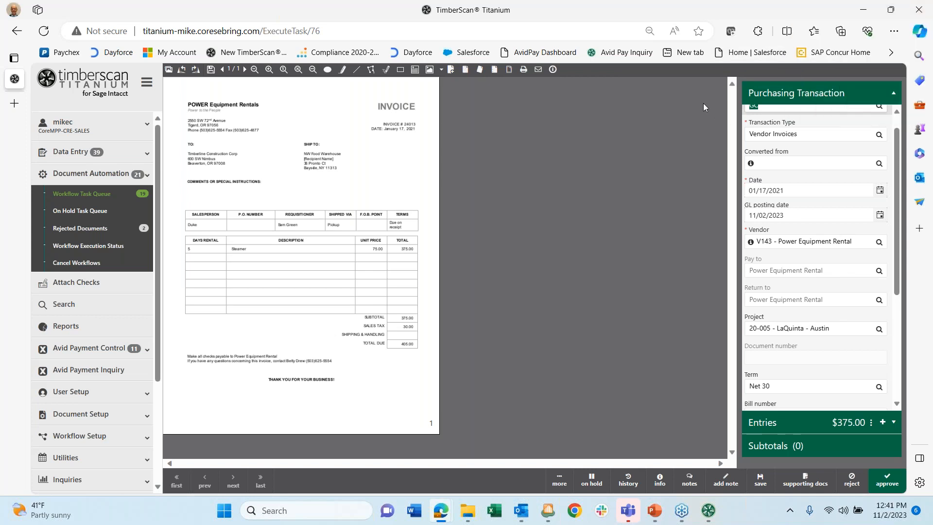
click(890, 11)
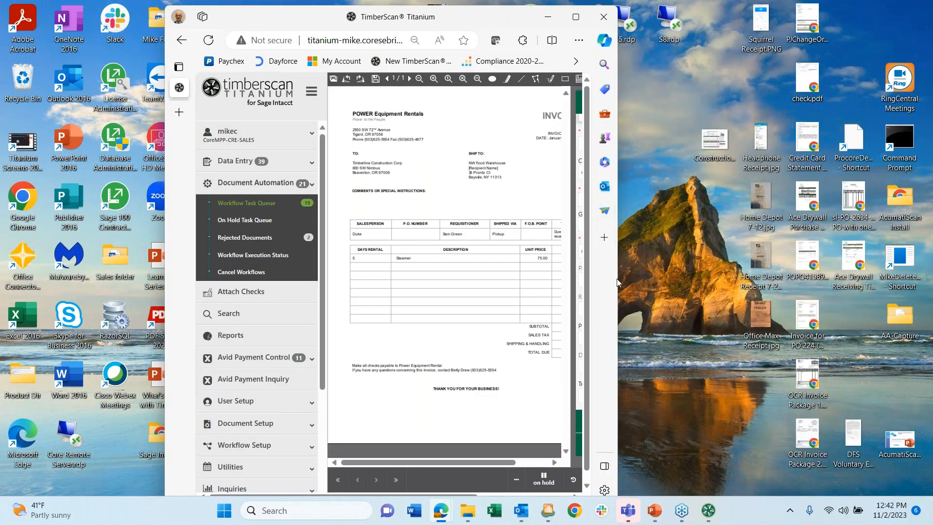
- Widen the window, collapse the sidebar to icons, and open the 375.00 USD 2X4 entry
drag(623, 282, 779, 281)
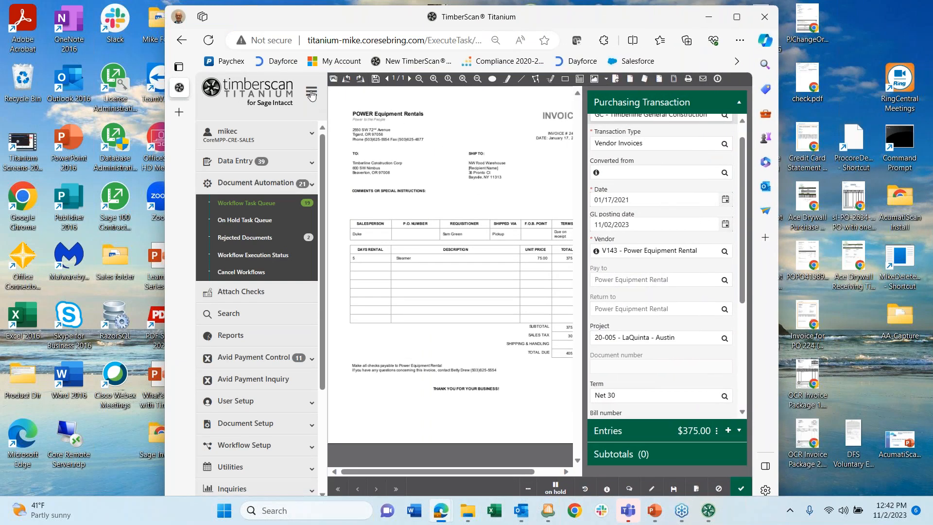
click(312, 91)
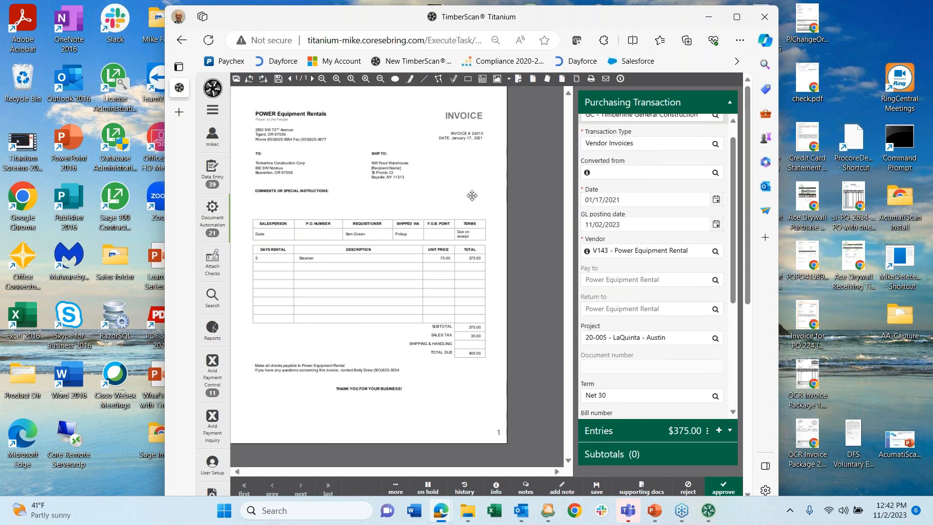
scroll(470, 190, down, 3)
scroll(470, 190, up, 3)
scroll(658, 231, down, 3)
scroll(658, 231, up, 3)
scroll(658, 231, down, 1)
scroll(651, 265, down, 1)
scroll(651, 265, up, 2)
scroll(658, 238, down, 1)
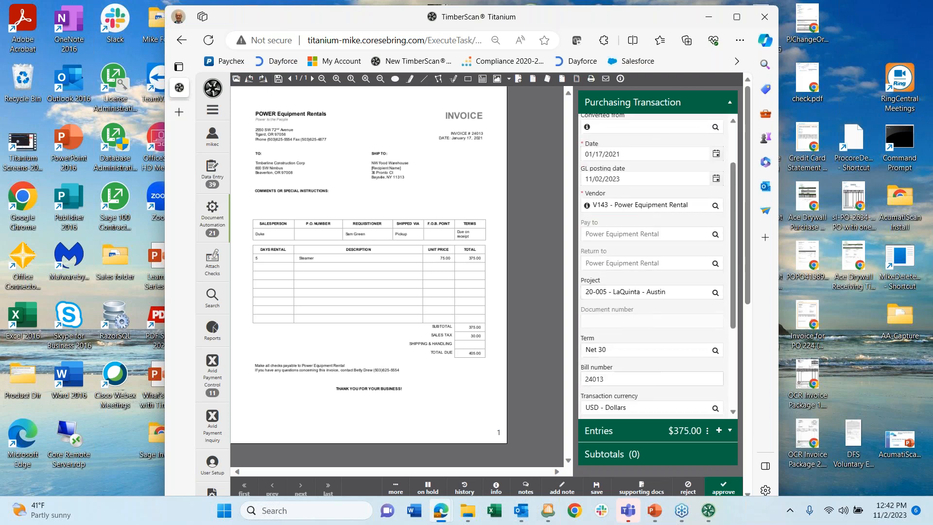
click(730, 430)
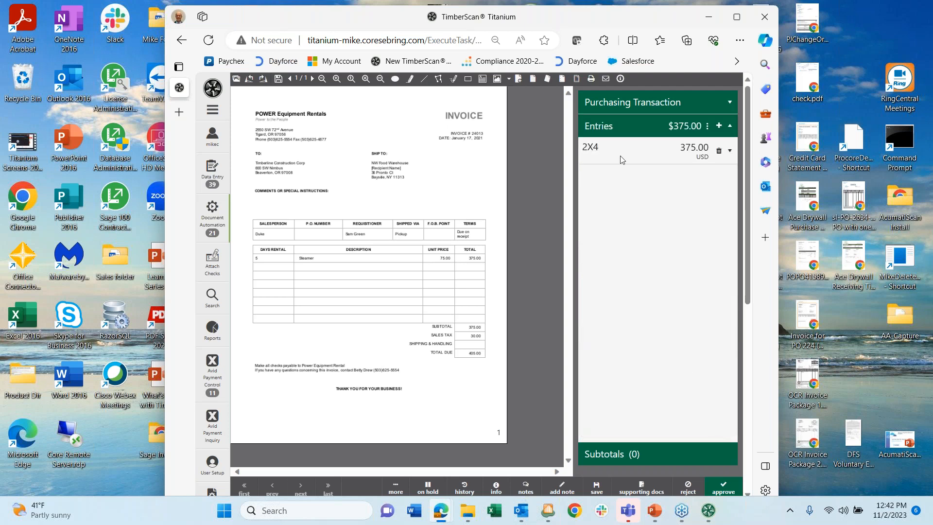
click(616, 146)
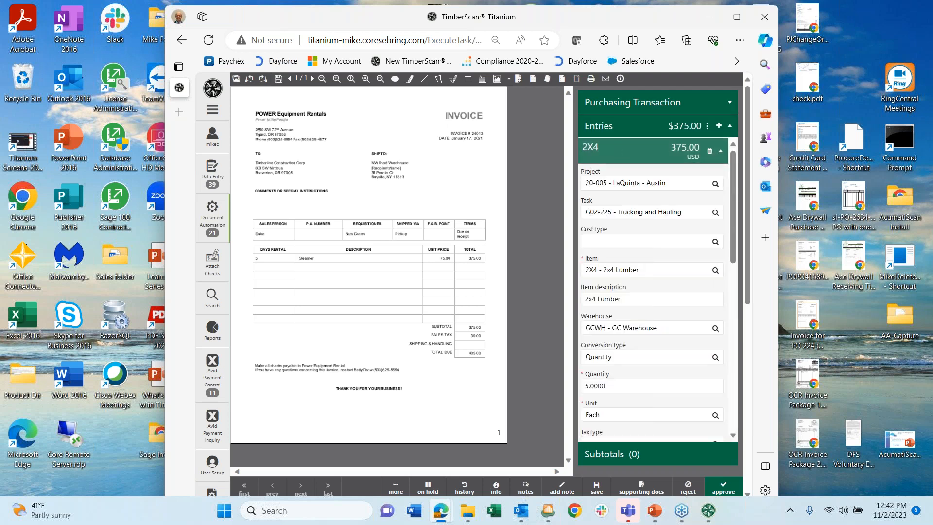
- Change the 2X4 line's cost type to LAB - Labor, making it a Labor item priced 75.0000
click(602, 243)
click(716, 241)
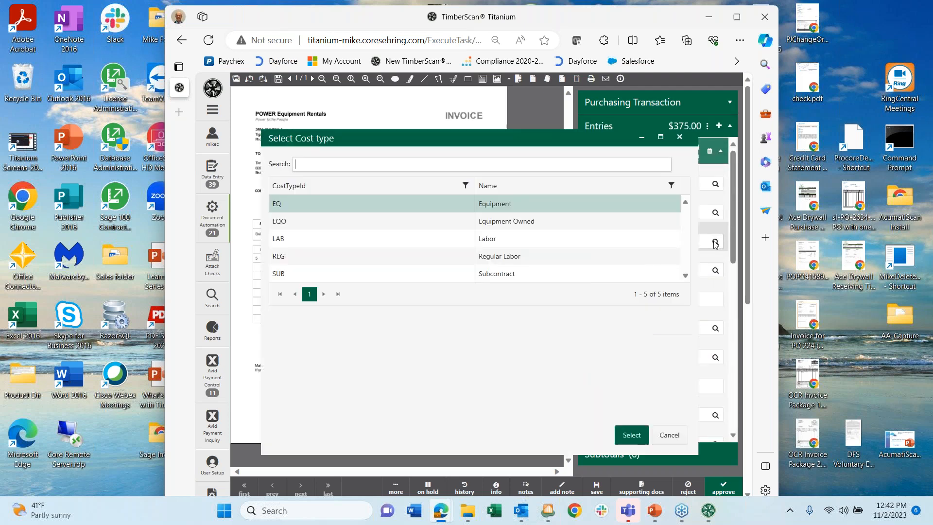
click(328, 236)
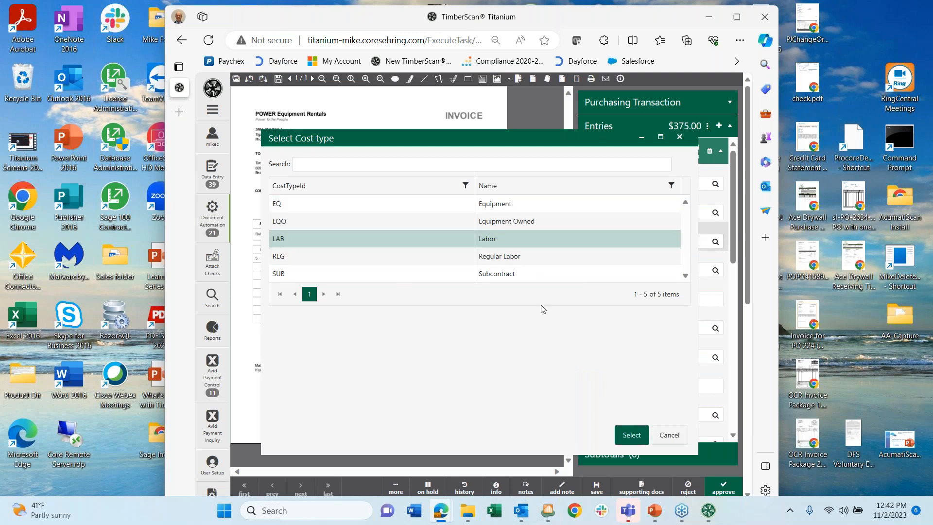
click(631, 437)
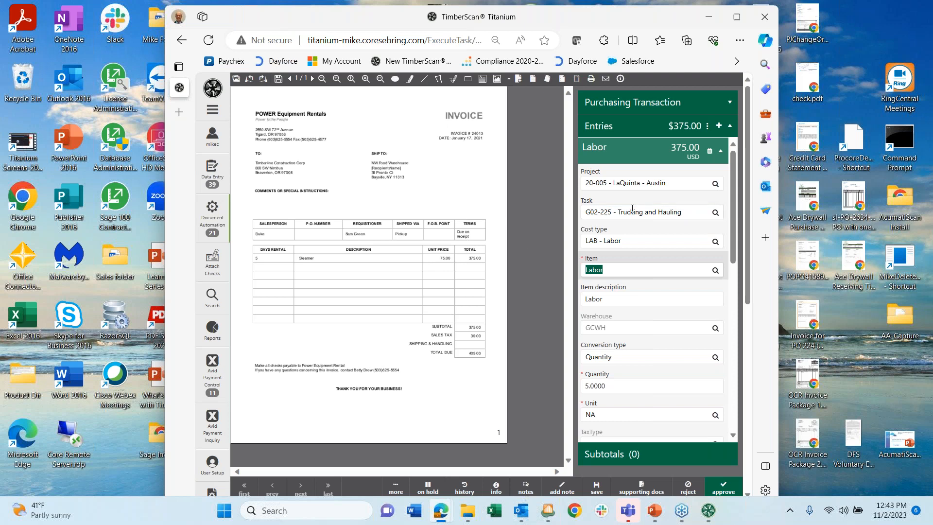
scroll(629, 204, down, 3)
scroll(607, 209, up, 2)
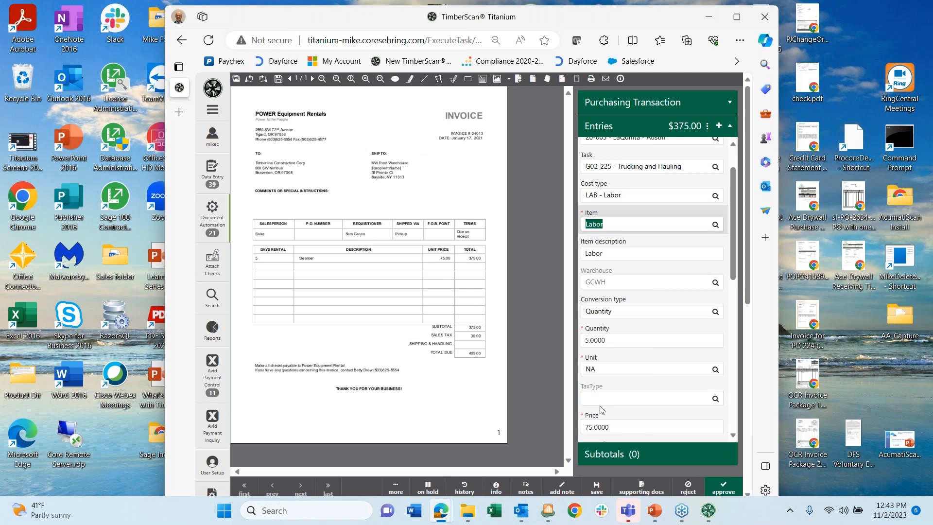
- Cancel both the add-note and on-hold dialogs, then maximize the browser window
click(562, 487)
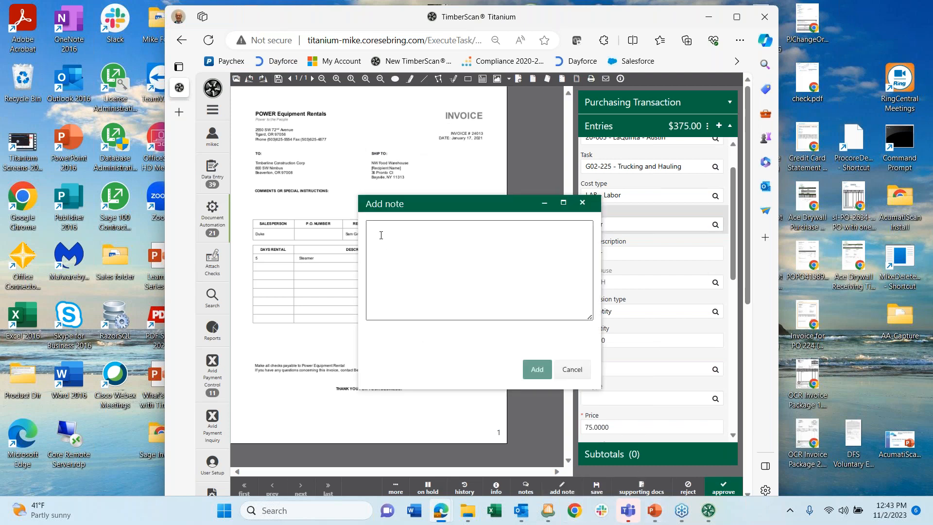
click(563, 371)
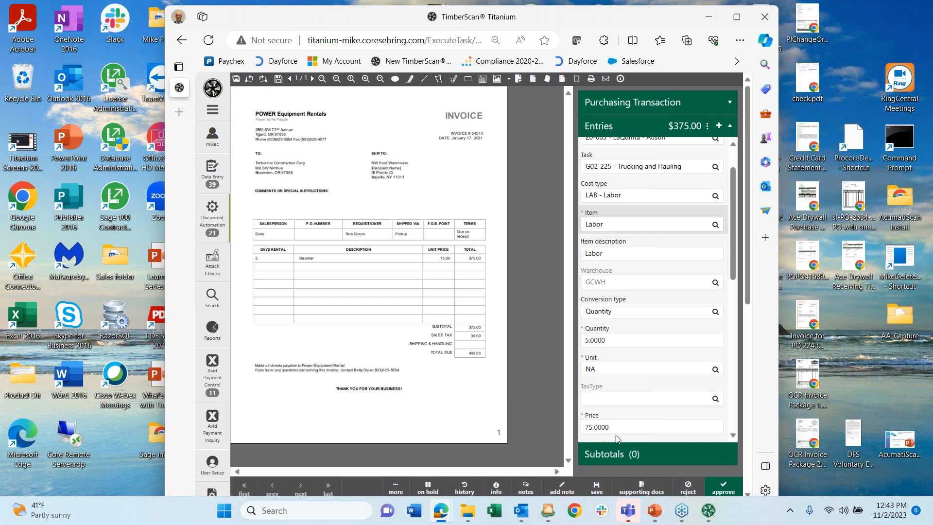
click(428, 488)
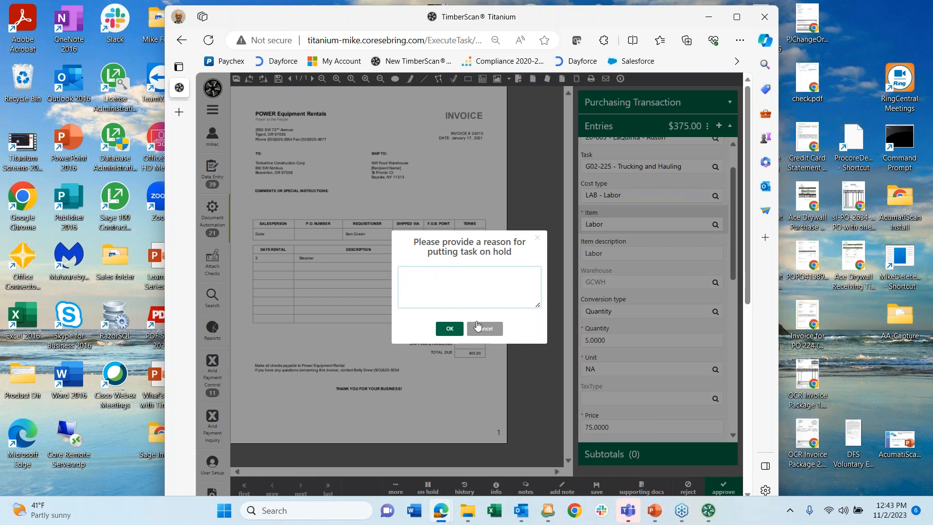
click(480, 329)
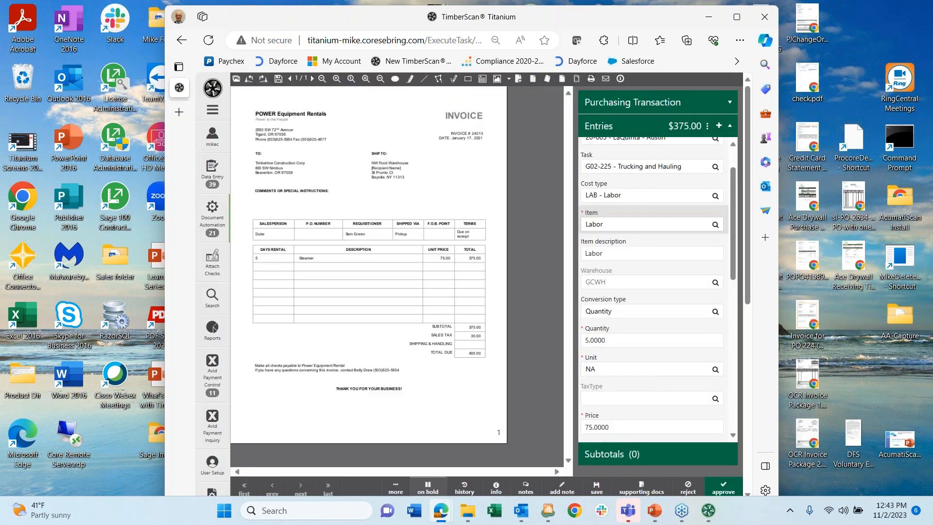
click(735, 20)
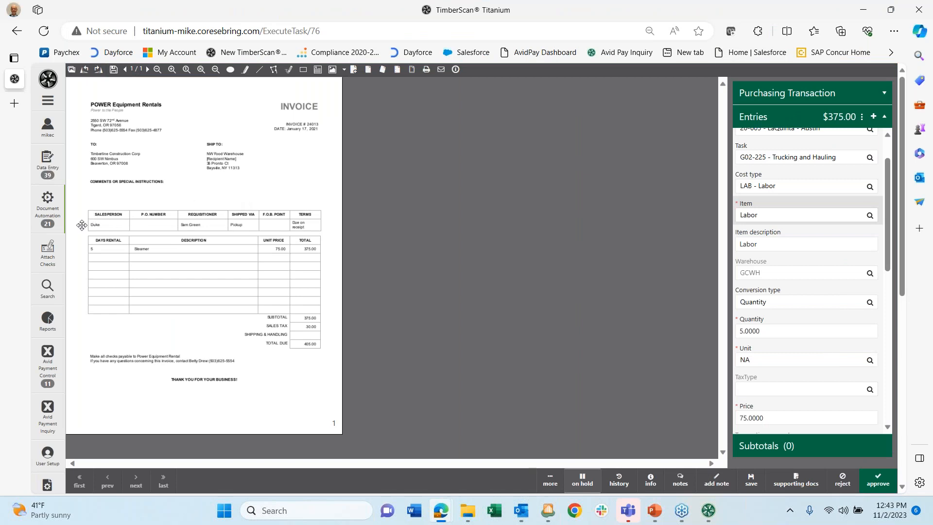
- Expand the TimberScan navigation menu to show full labels
scroll(54, 243, down, 2)
scroll(54, 243, up, 2)
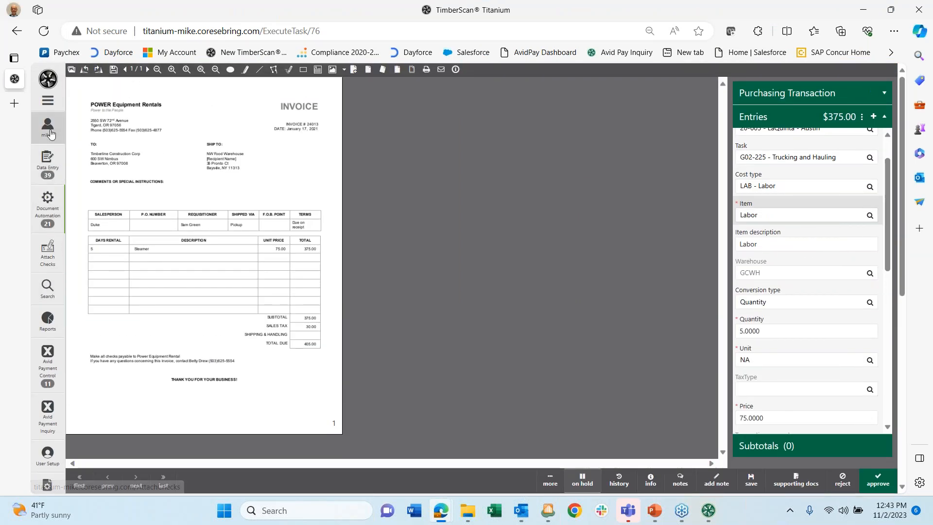
click(47, 103)
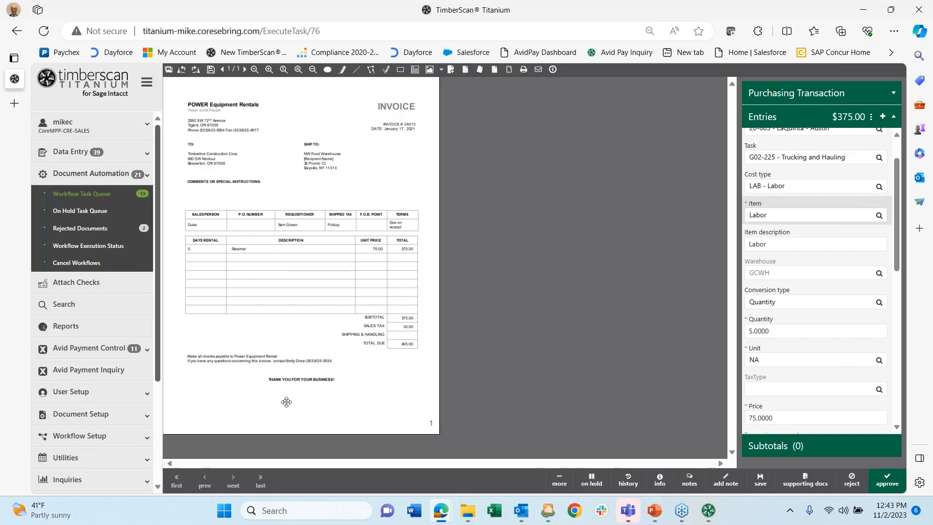
- Switch to the other Edge window's Sage Intacct tab showing Bill int36 for Ace Drywall
mouse_move(440, 517)
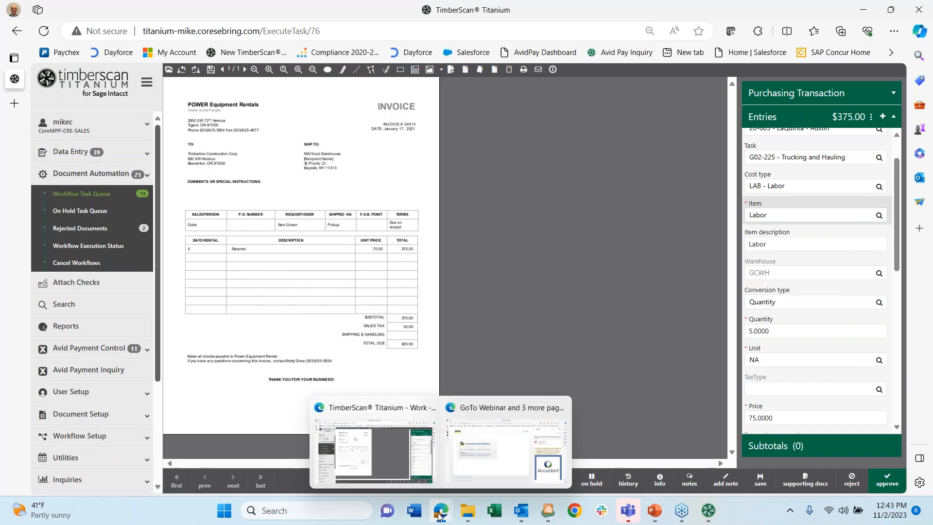
click(478, 453)
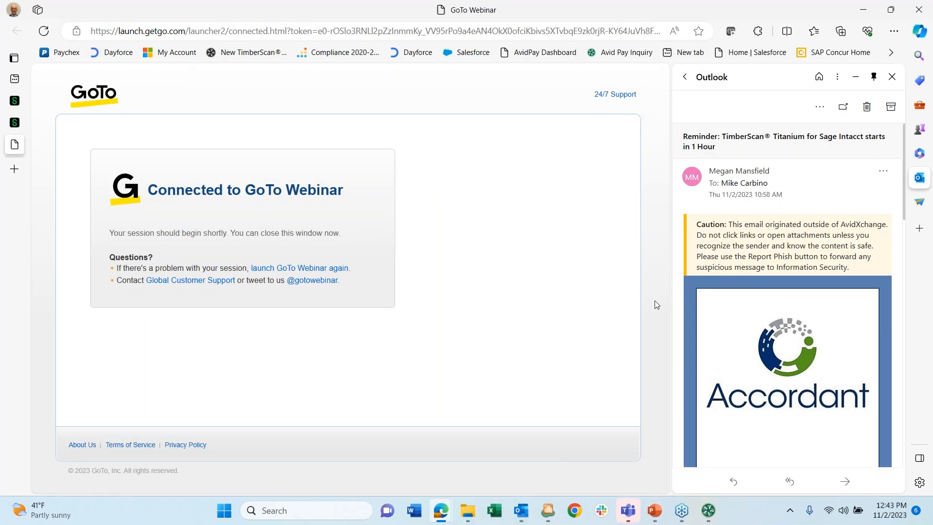
click(17, 124)
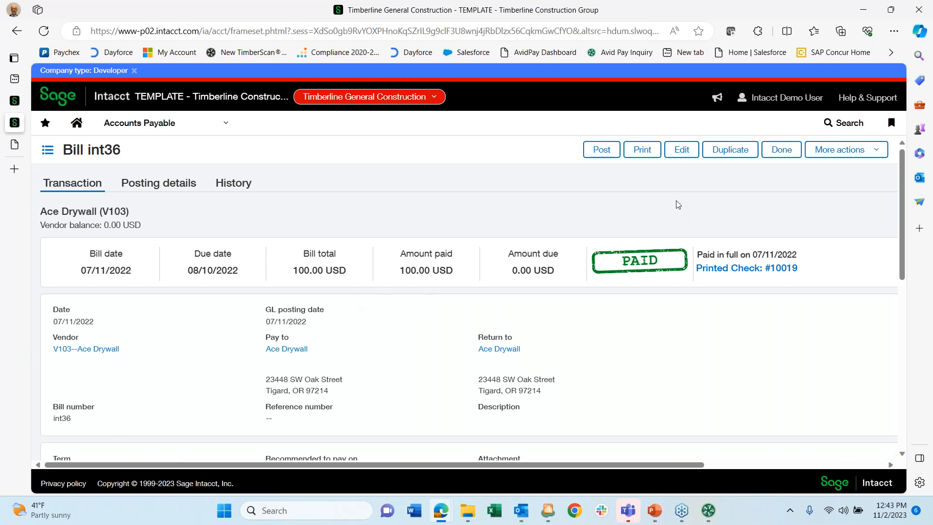
- Scroll Bill int36 to its Titanium section and open the Titanium Attachments link
scroll(608, 214, down, 10)
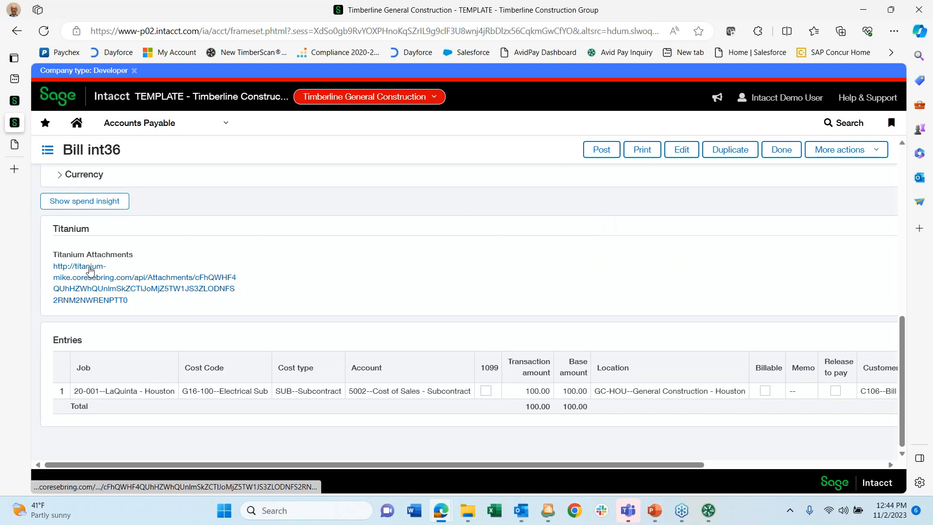
click(90, 272)
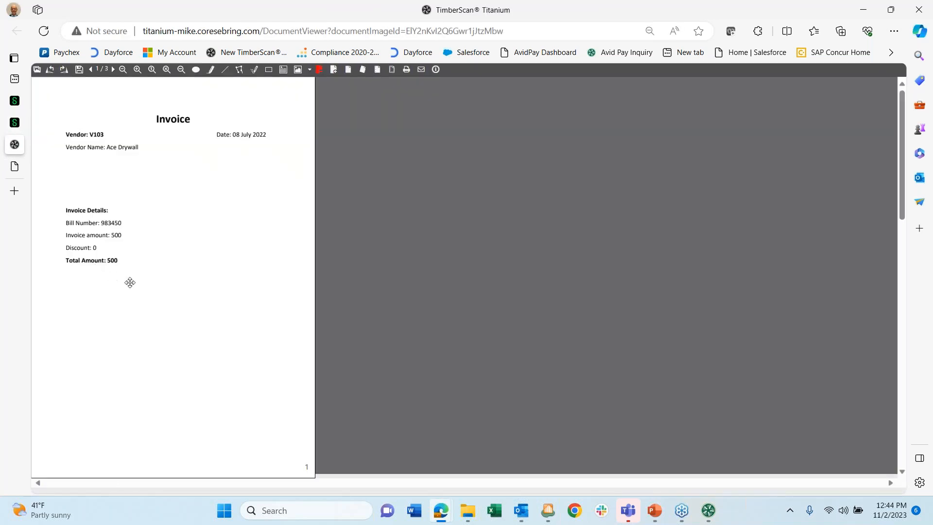
scroll(481, 300, down, 15)
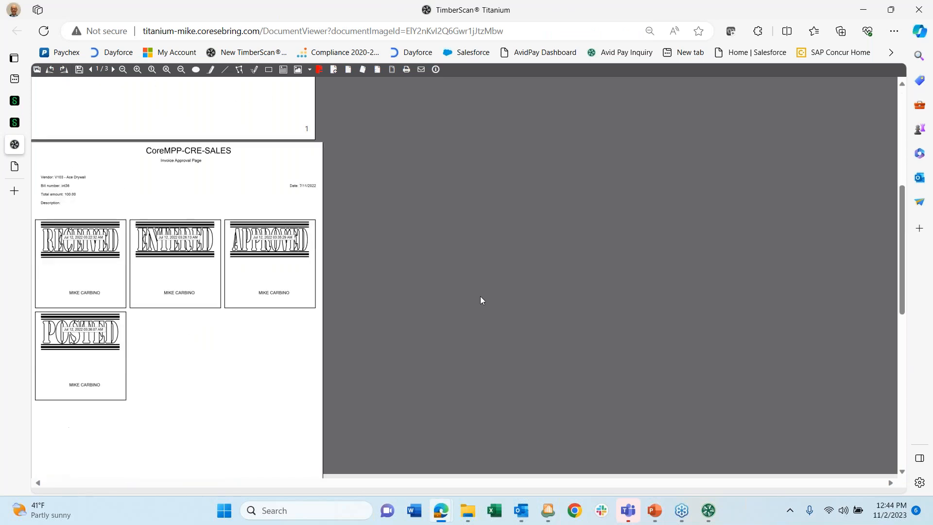
scroll(481, 300, up, 15)
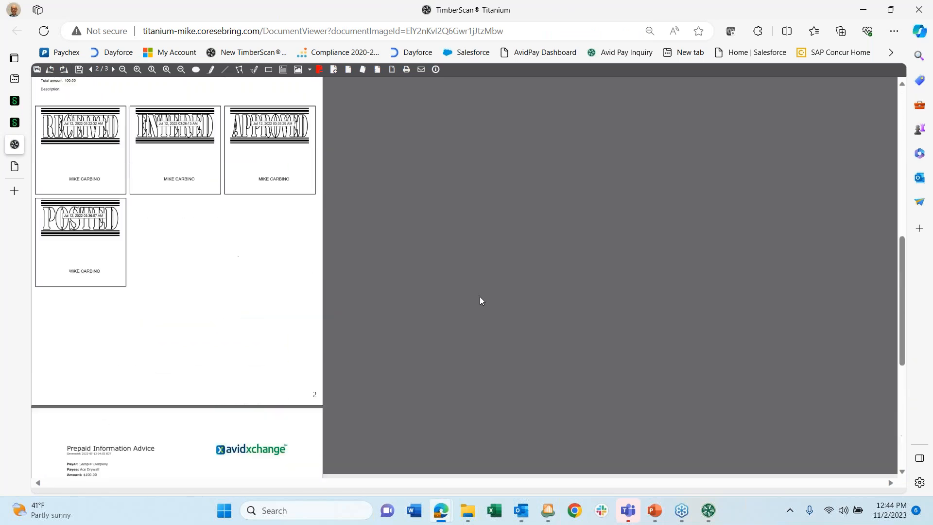
scroll(479, 296, up, 1)
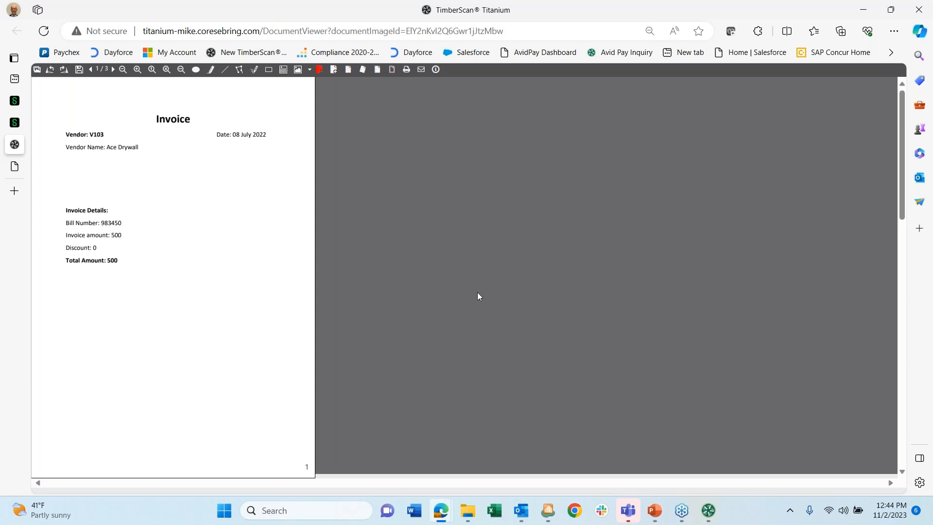
scroll(237, 188, down, 6)
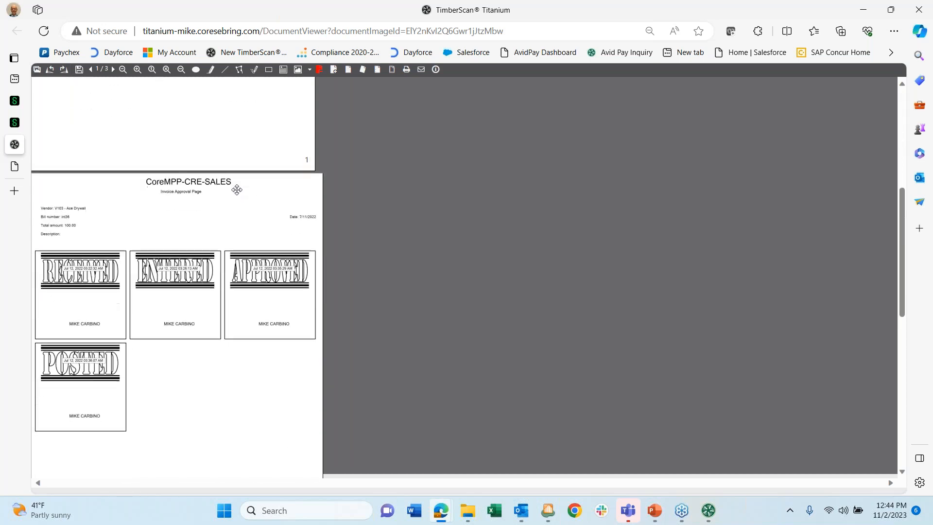
scroll(237, 190, down, 1)
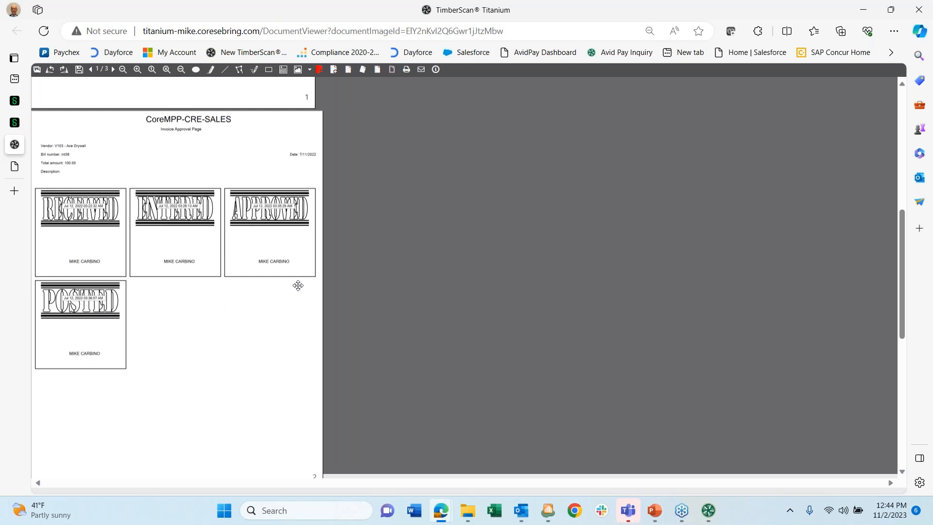
scroll(298, 282, up, 6)
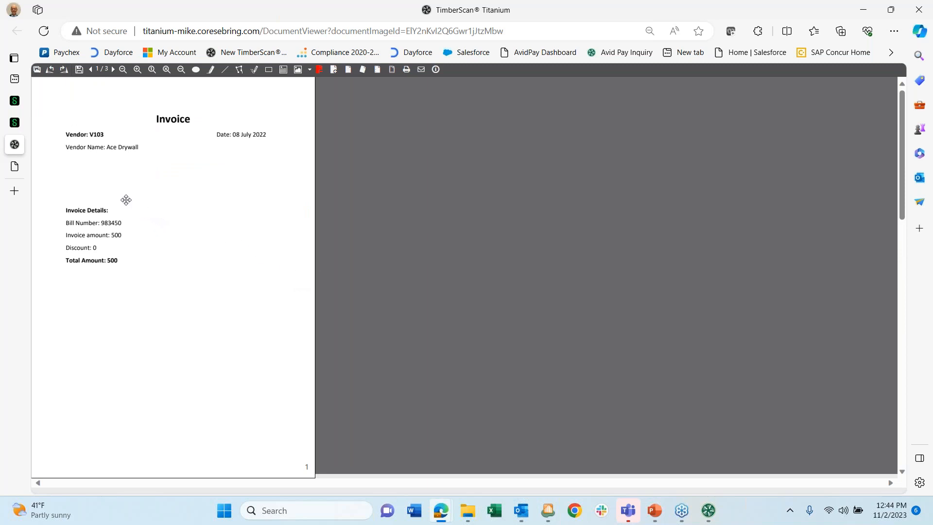
- Check Intacct's Accounts Payable menu, then open Avid Payment Control's Approve list in TimberScan
click(15, 124)
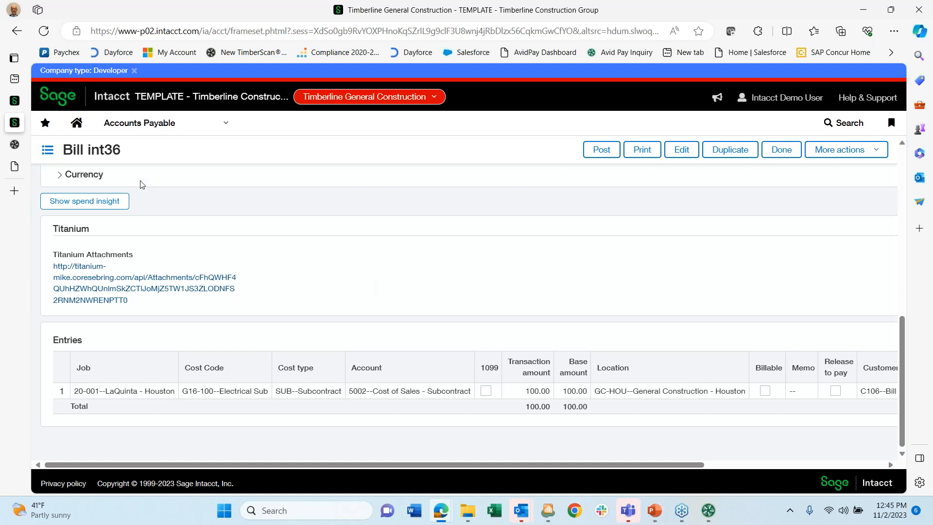
click(149, 127)
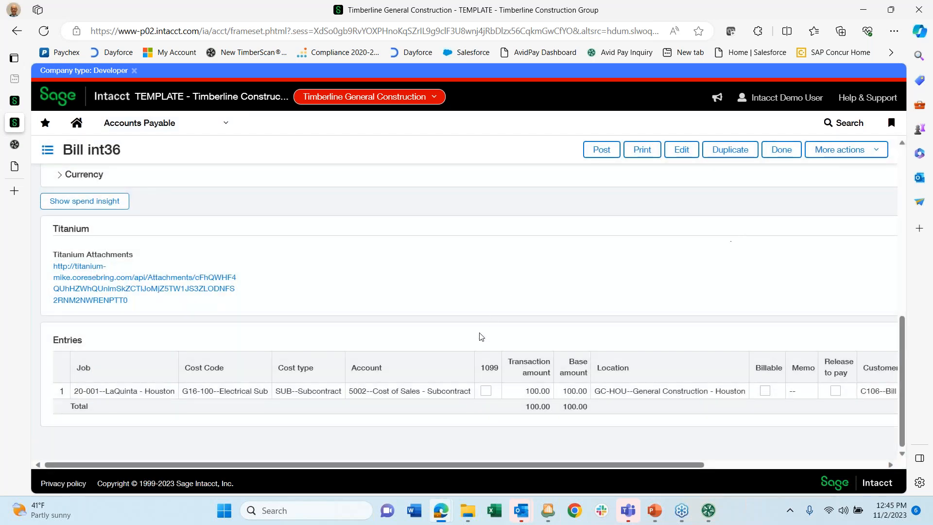
mouse_move(535, 514)
mouse_move(442, 511)
click(383, 451)
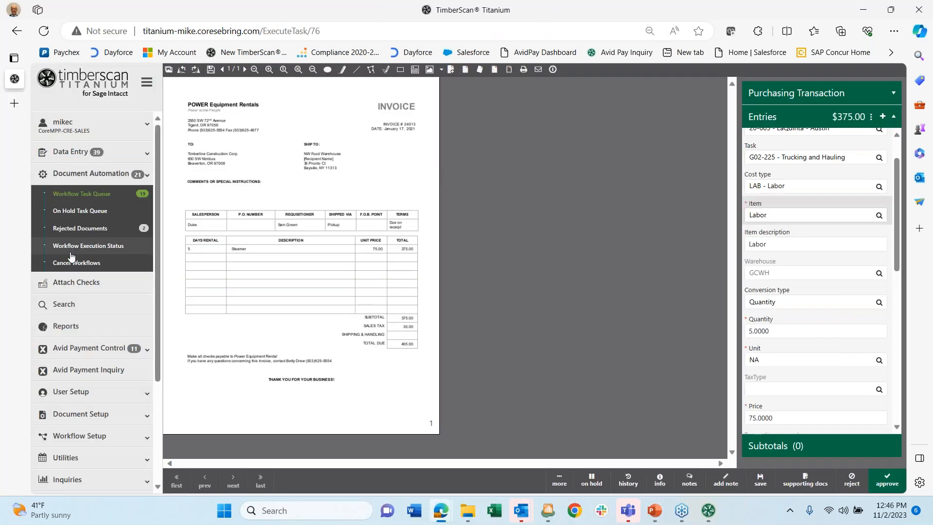
click(90, 349)
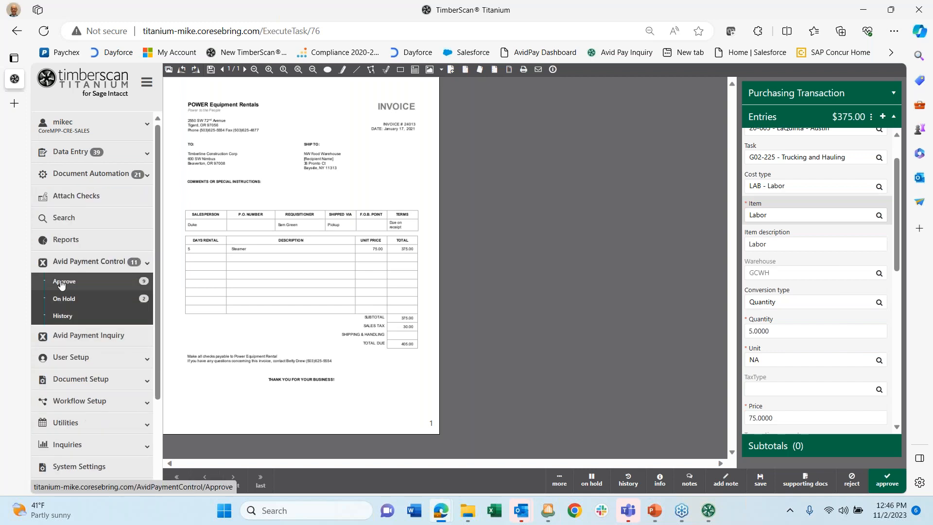
click(62, 285)
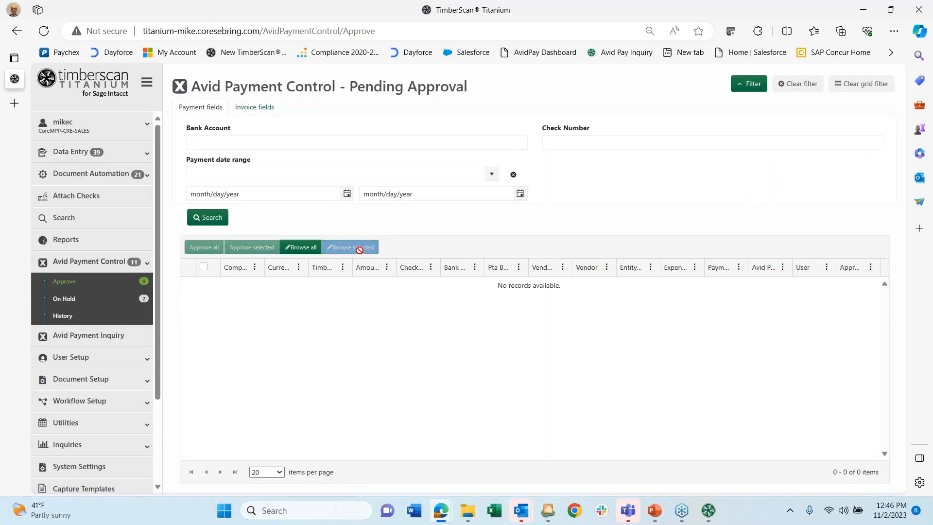
- Browse all pending payments to view Ace Drywall check 10005 for $100.00
click(301, 247)
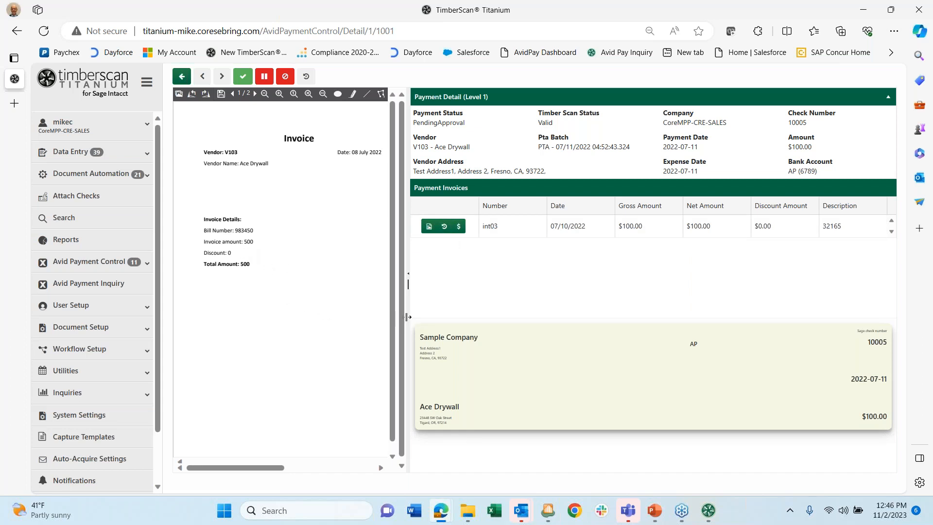
- Widen the invoice image panel, check the page 2 approval stamps, then go to Avid Payment Inquiry
drag(408, 315, 447, 324)
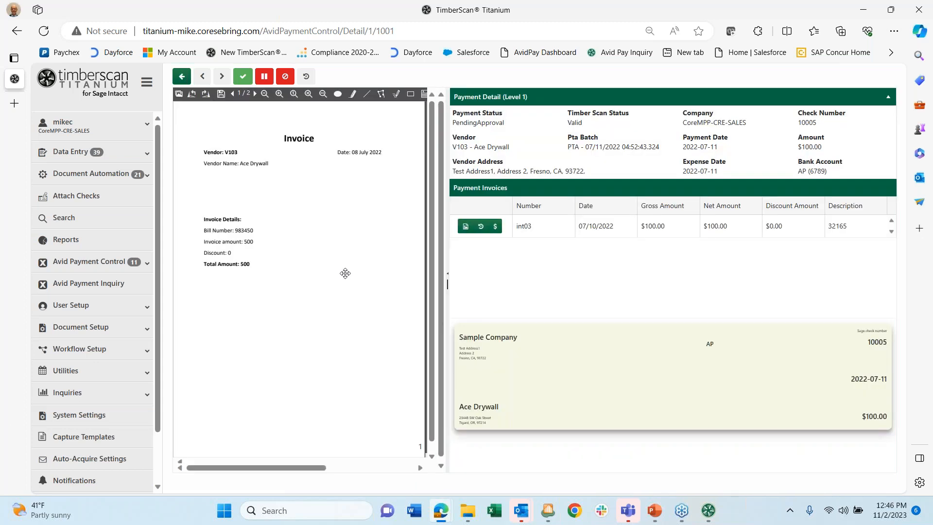
scroll(299, 223, down, 1)
scroll(299, 222, down, 6)
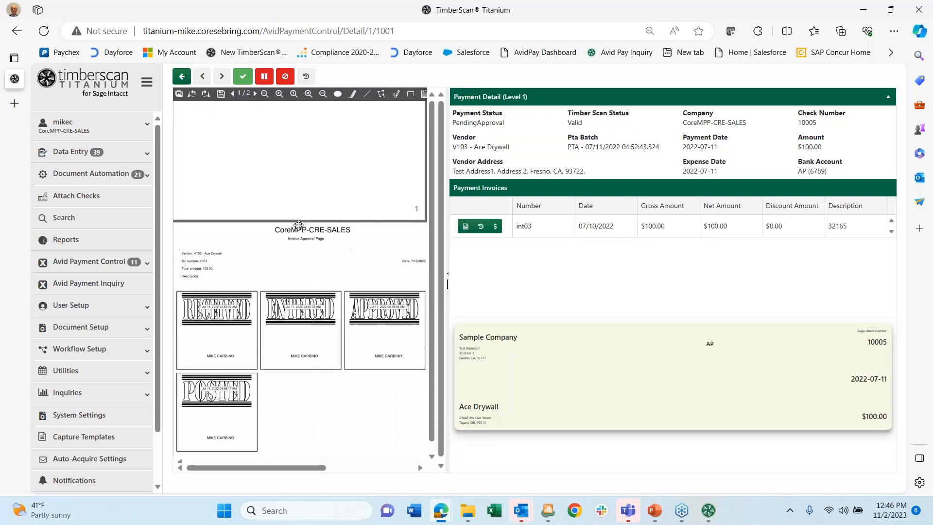
scroll(299, 228, up, 7)
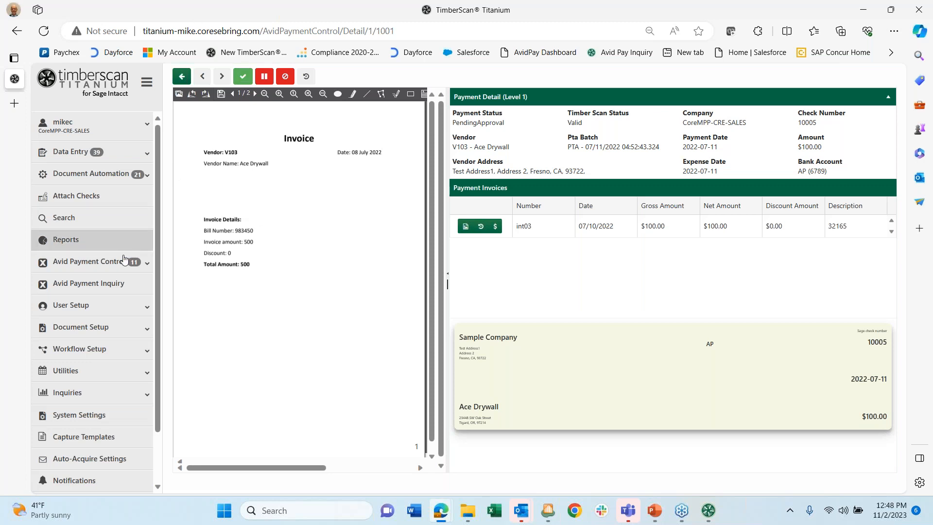
click(72, 285)
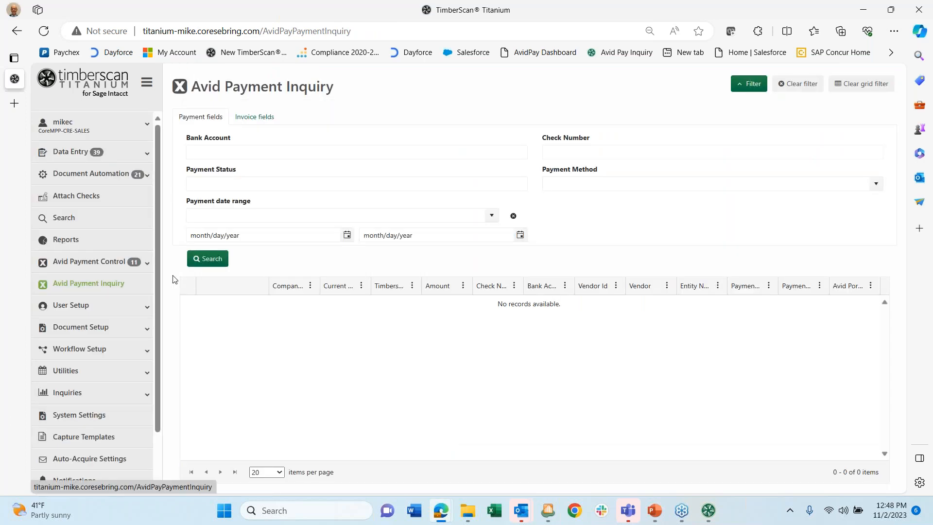
- List all 12 Avid payments with the filter panel hidden and expand payment 10013's details
click(210, 260)
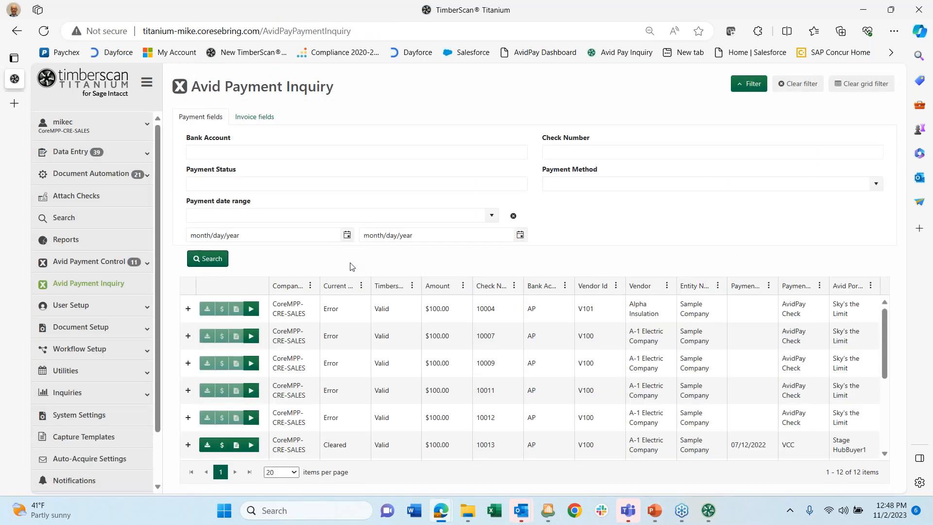
click(742, 91)
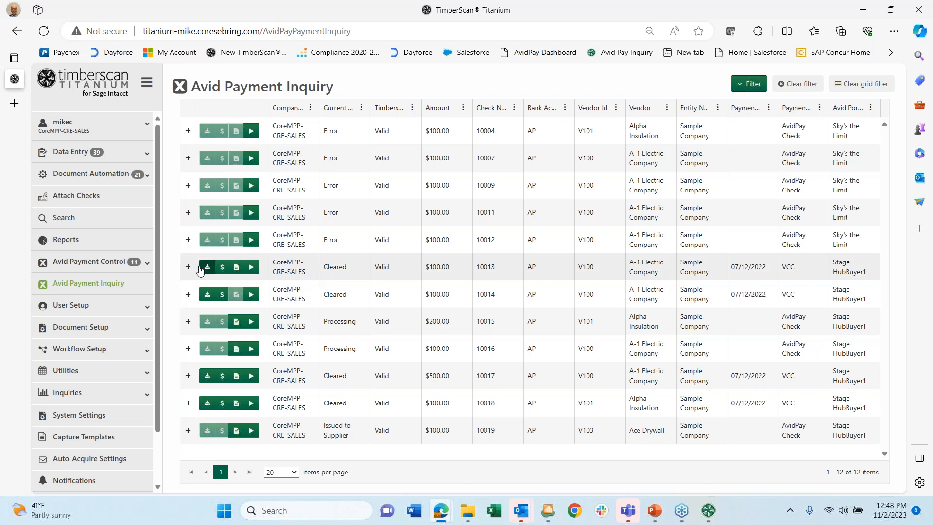
click(188, 268)
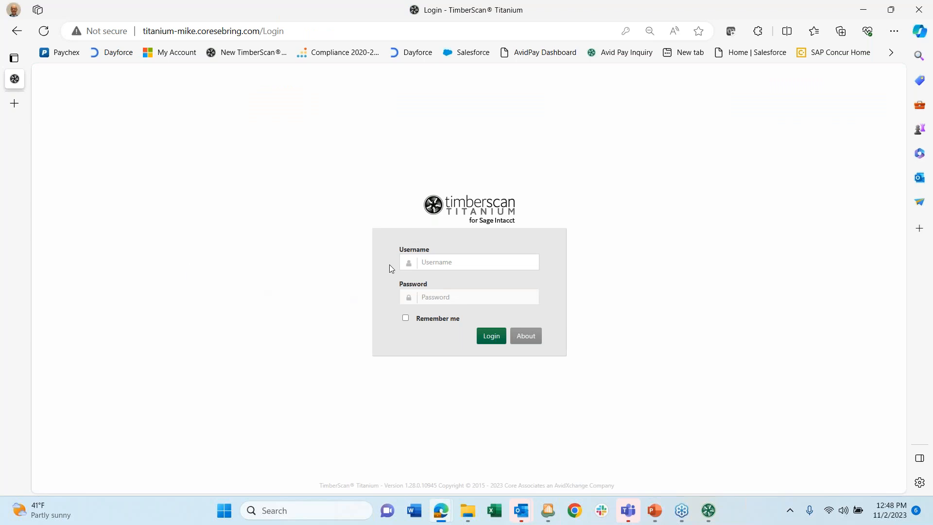
- Log back in with the saved credentials and confirm the CoreMPP-CRE-SALES company
click(435, 261)
click(429, 302)
click(490, 335)
click(552, 160)
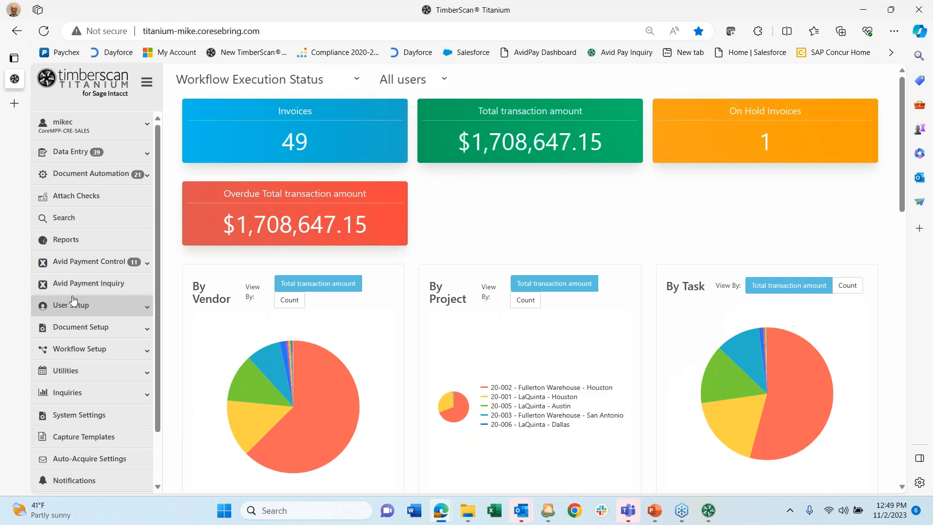
- List all 12 Avid payments again in the payment inquiry with filters collapsed
click(70, 290)
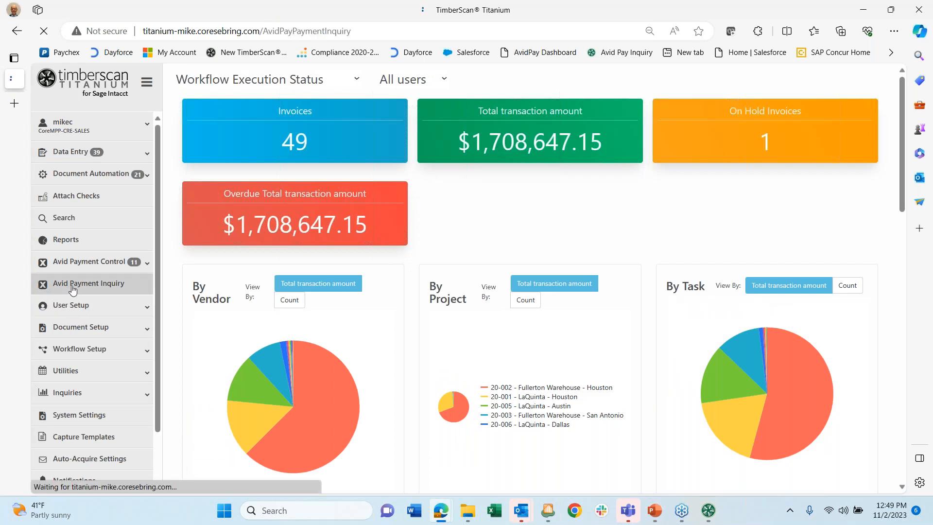
click(207, 262)
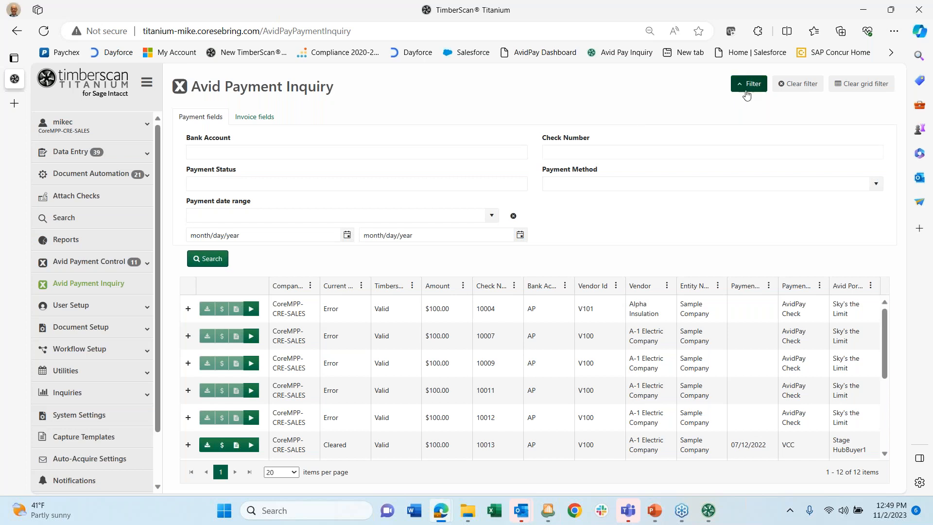
click(749, 84)
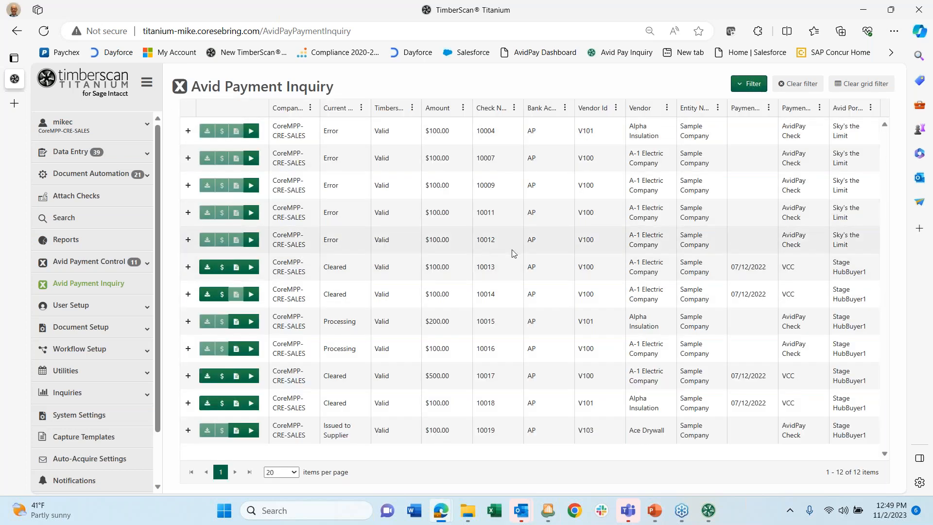
click(187, 267)
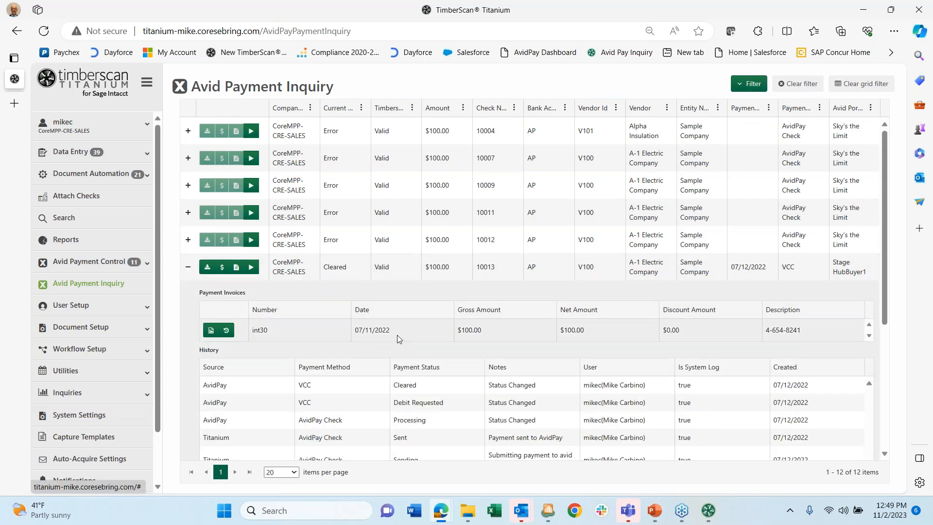
scroll(395, 333, down, 3)
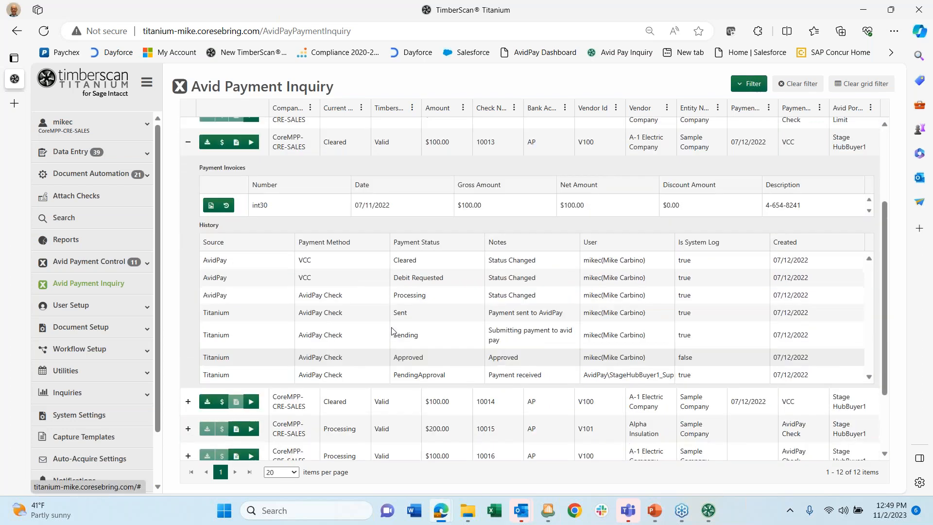
scroll(392, 330, up, 1)
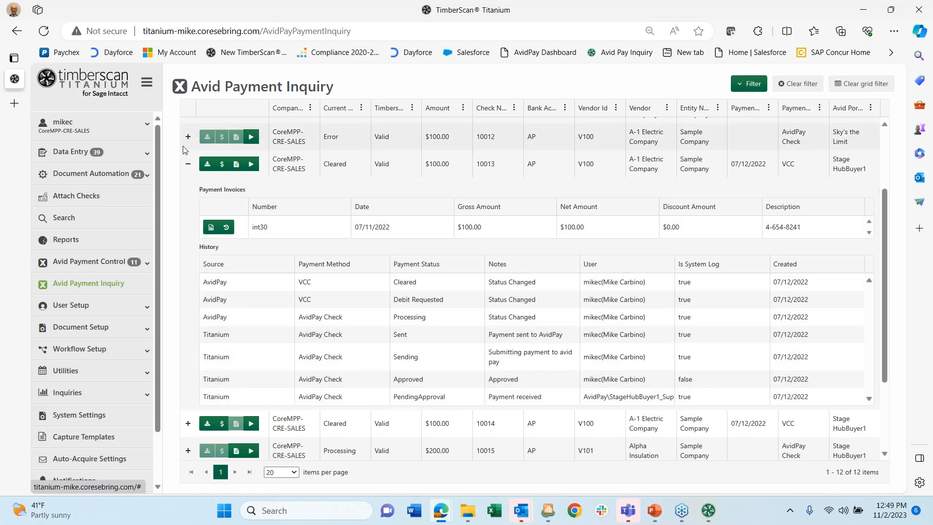
click(188, 168)
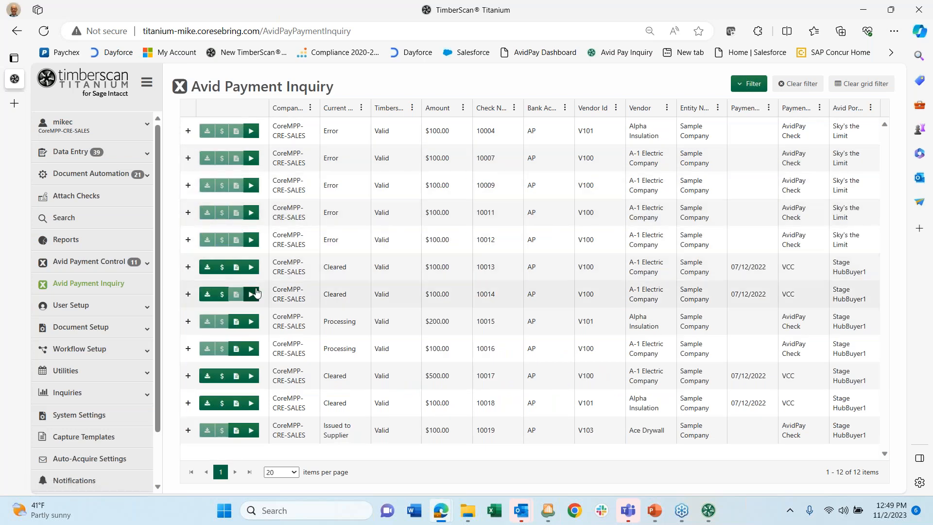
click(222, 269)
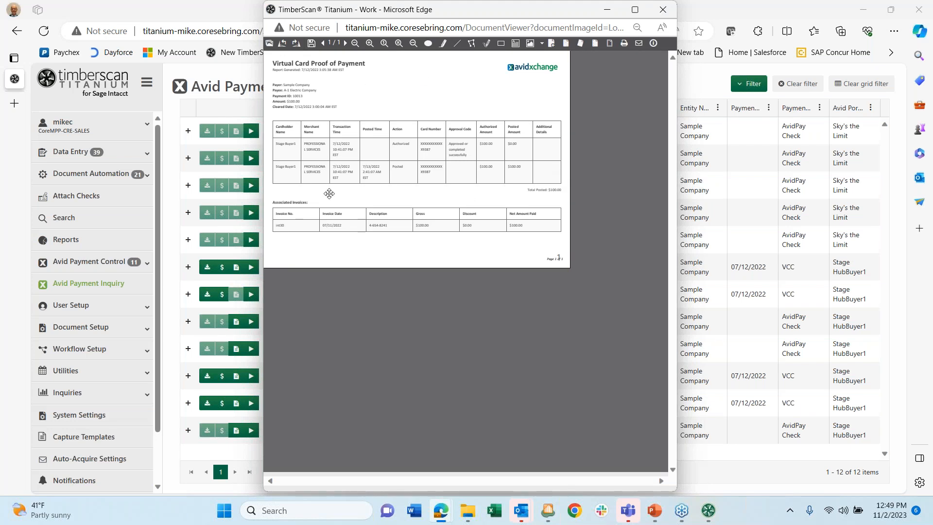
click(663, 10)
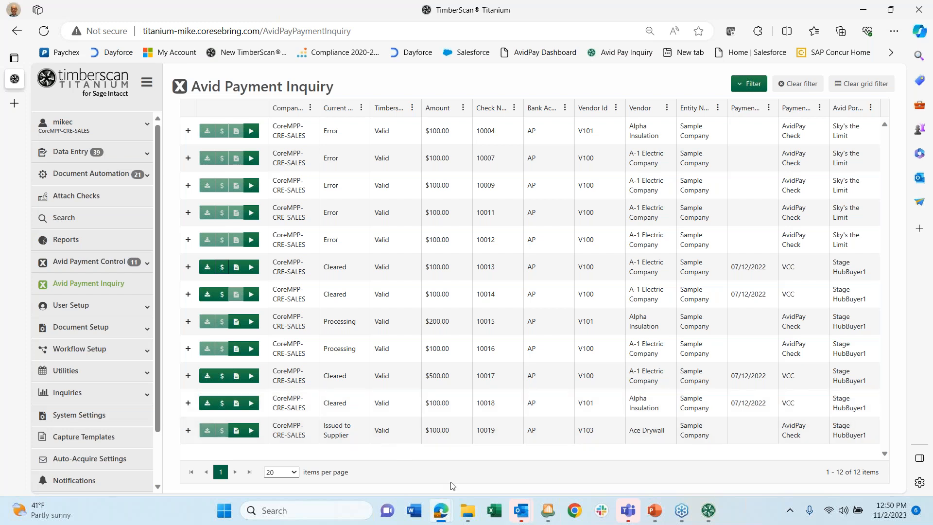
mouse_move(681, 510)
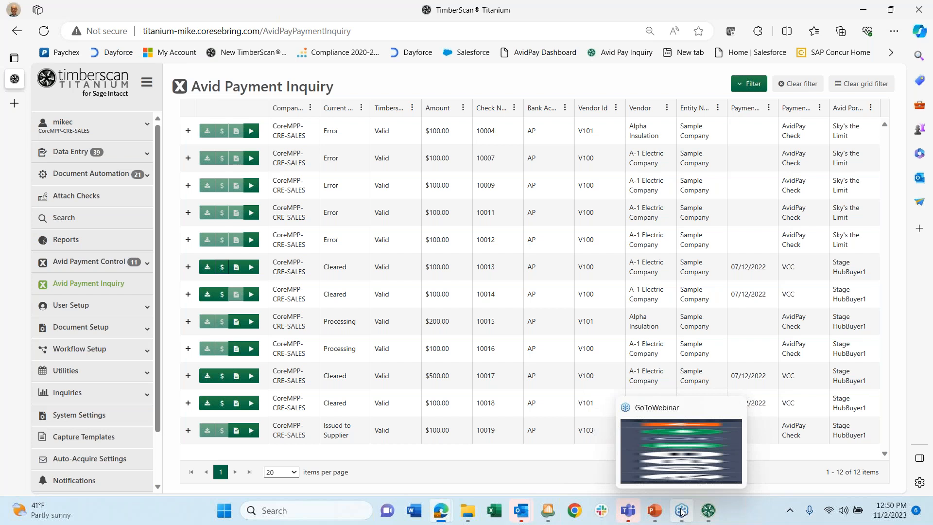
click(682, 511)
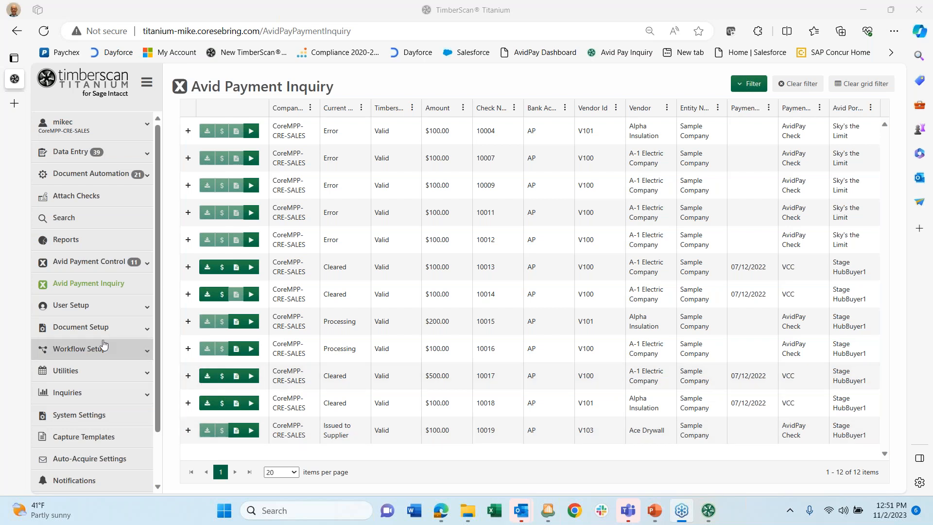
- Open invoice 6721-A from the Purchasing Entry Queue as a Vendor Invoices transaction for vendor V145
click(123, 156)
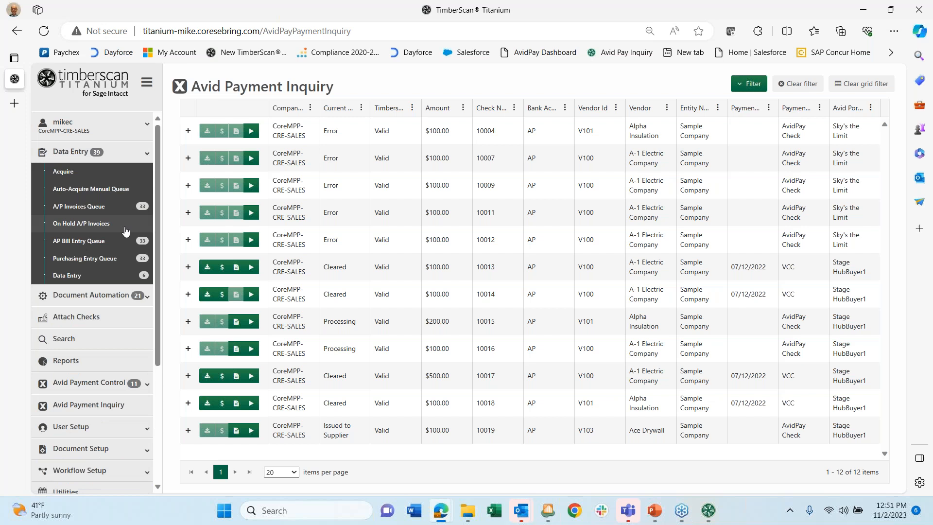
click(81, 261)
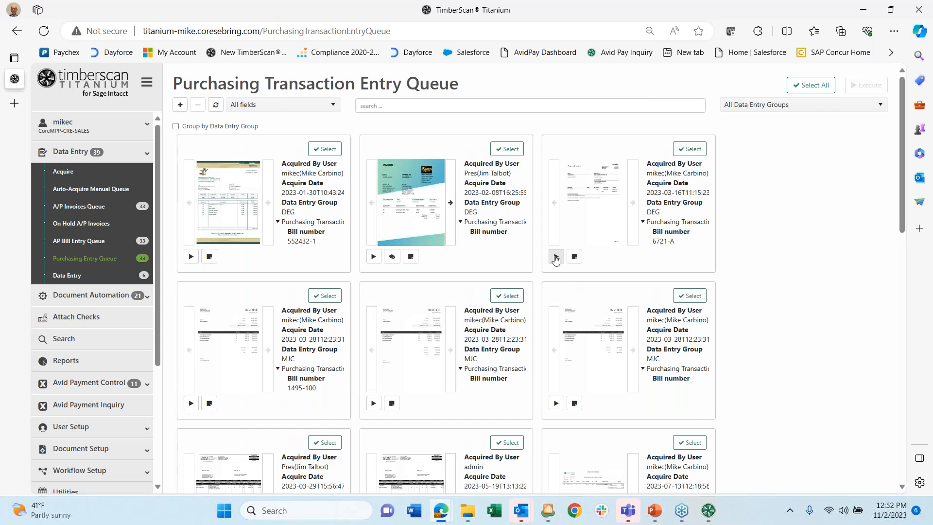
click(557, 257)
click(556, 258)
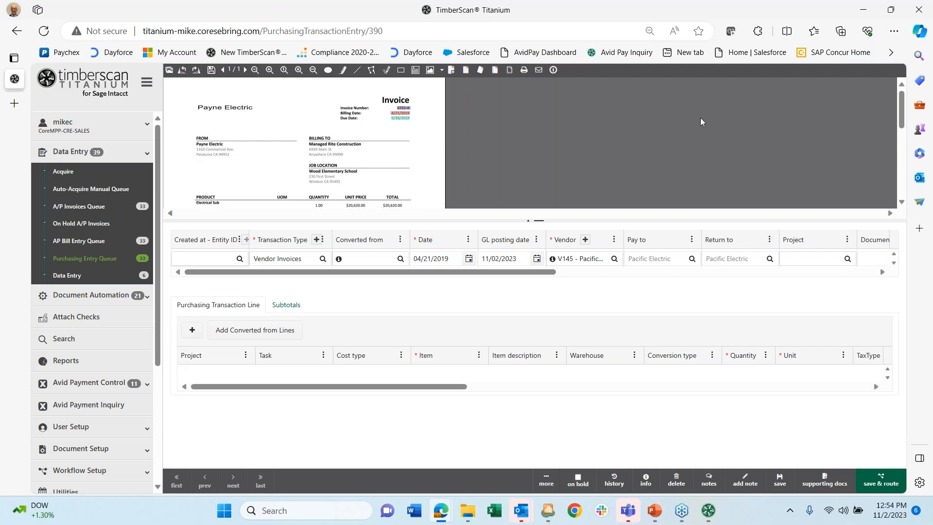
click(920, 37)
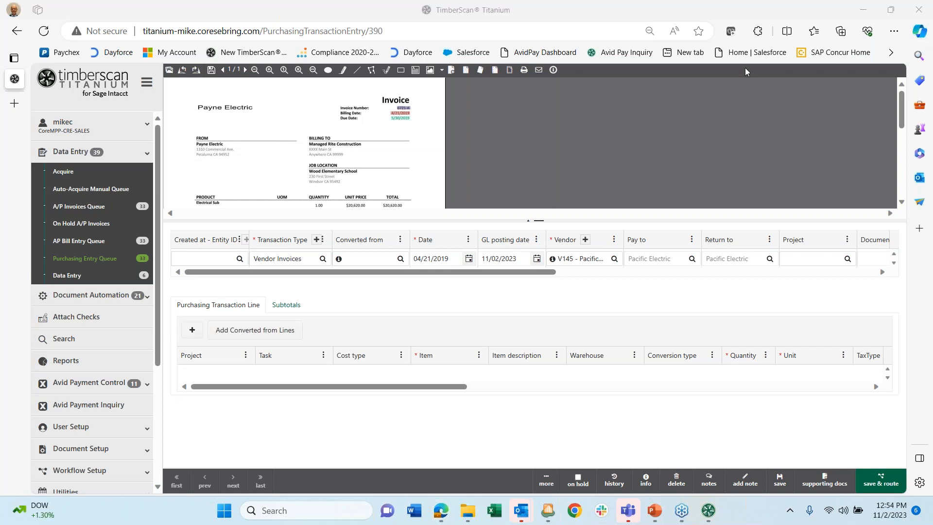